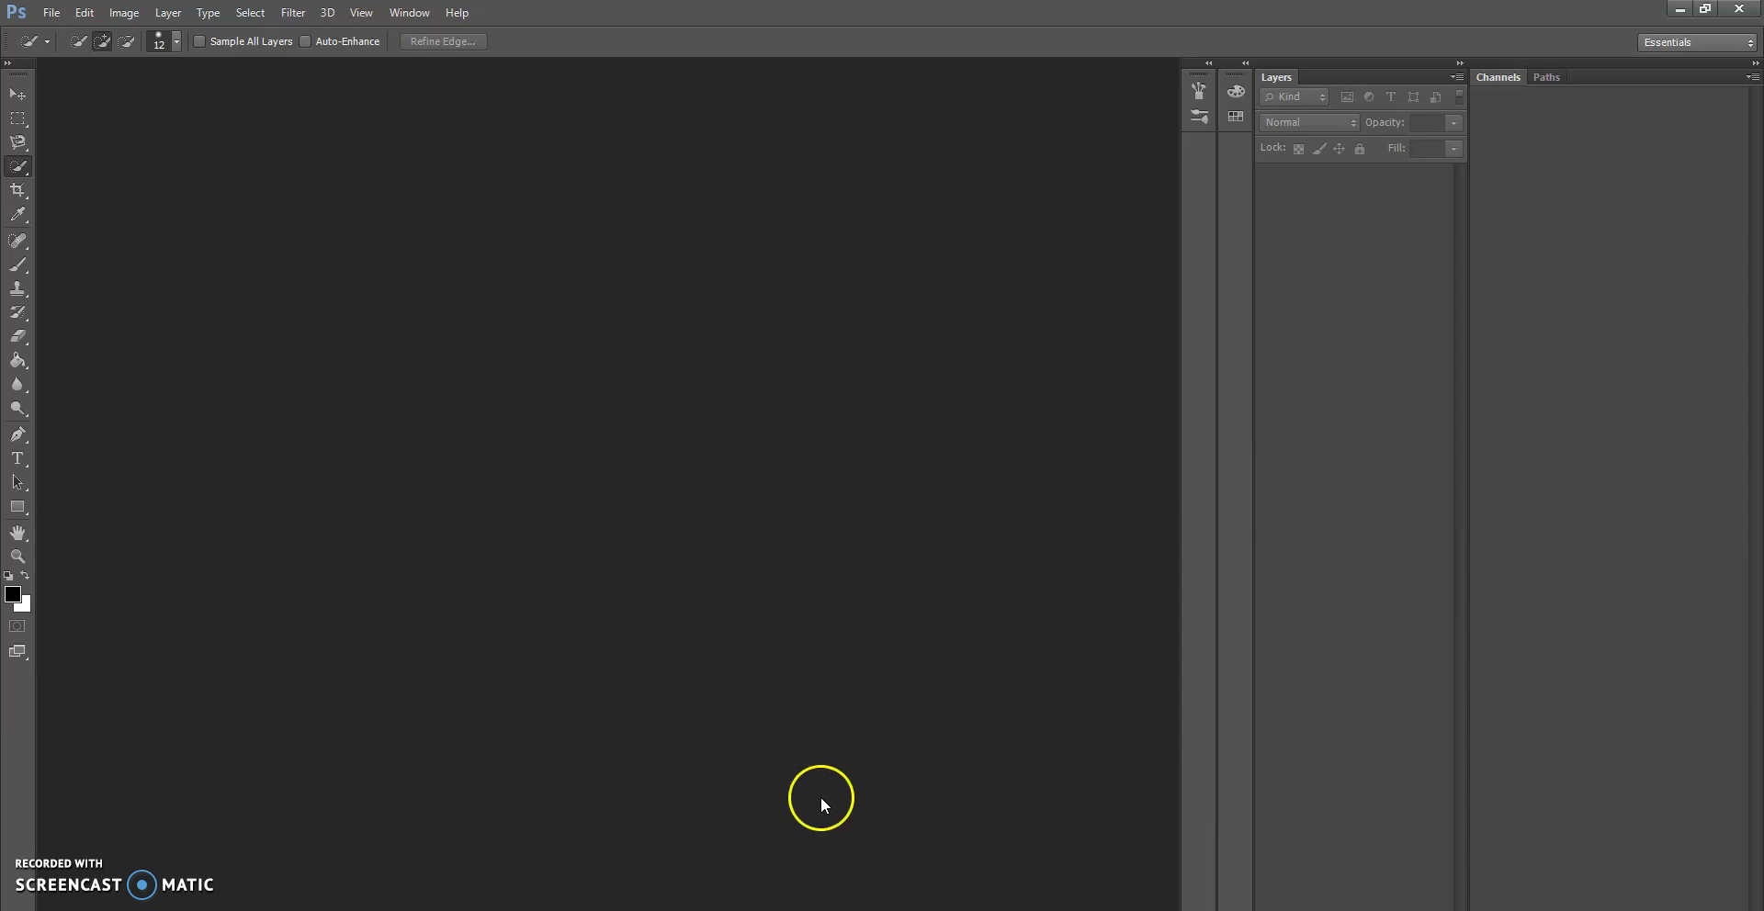
- Open Chromosphere_rs and Prominence_rs together from the processing folder
click(50, 17)
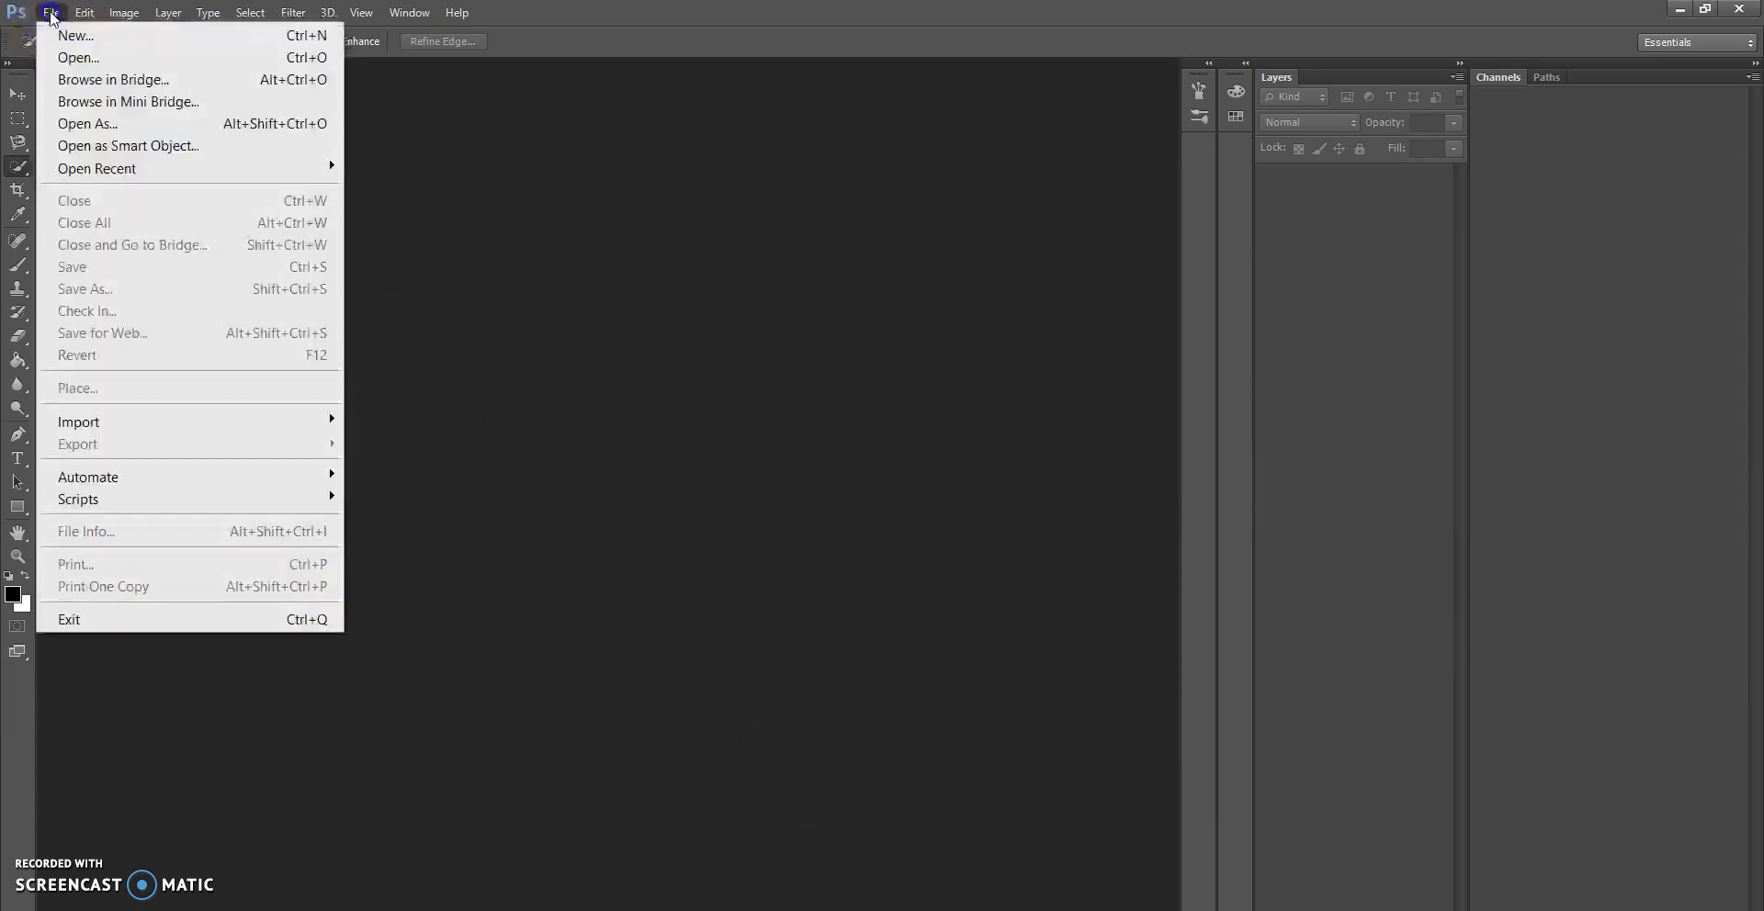
click(70, 59)
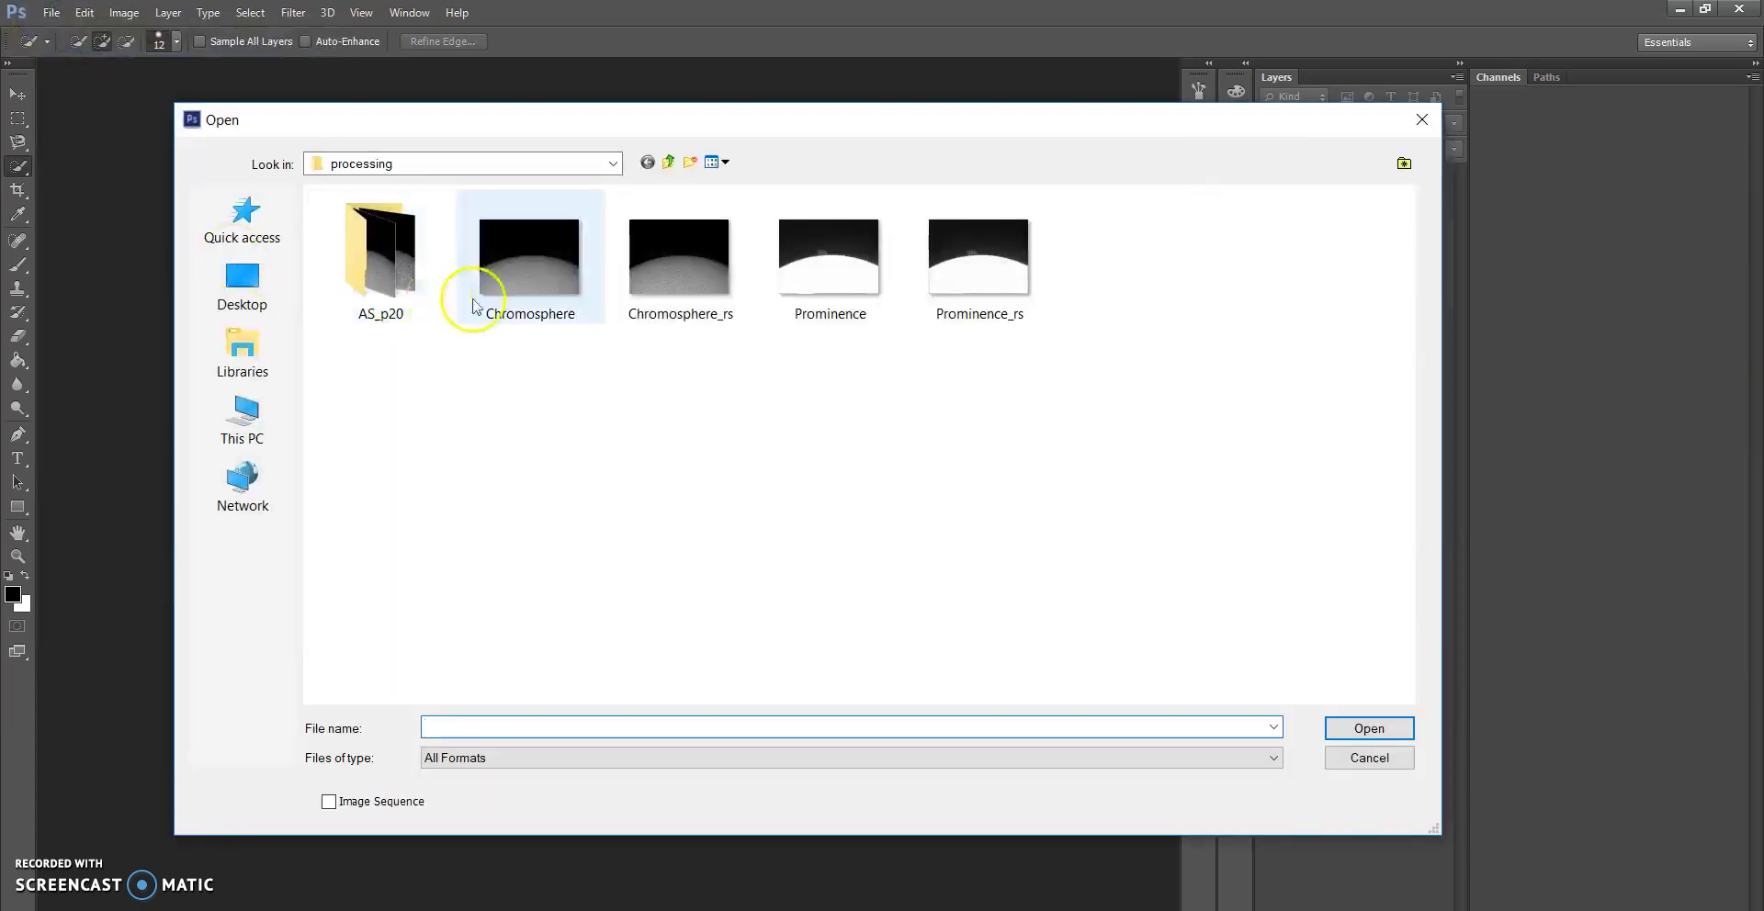
click(655, 277)
click(993, 275)
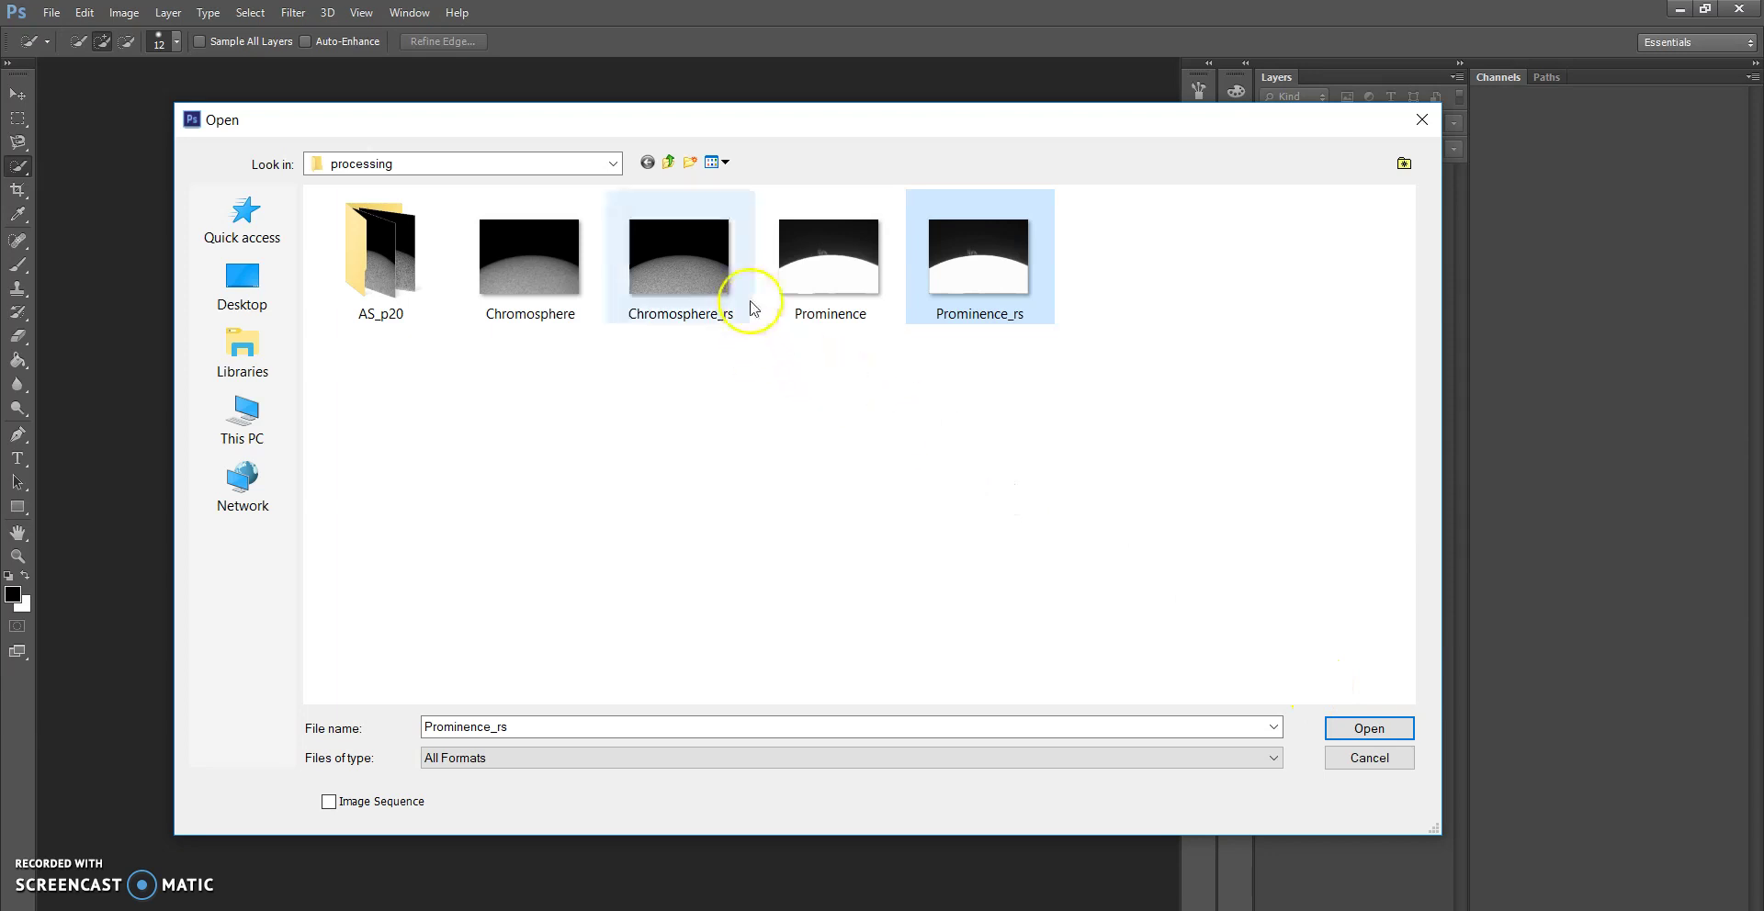
ctrl+click(731, 271)
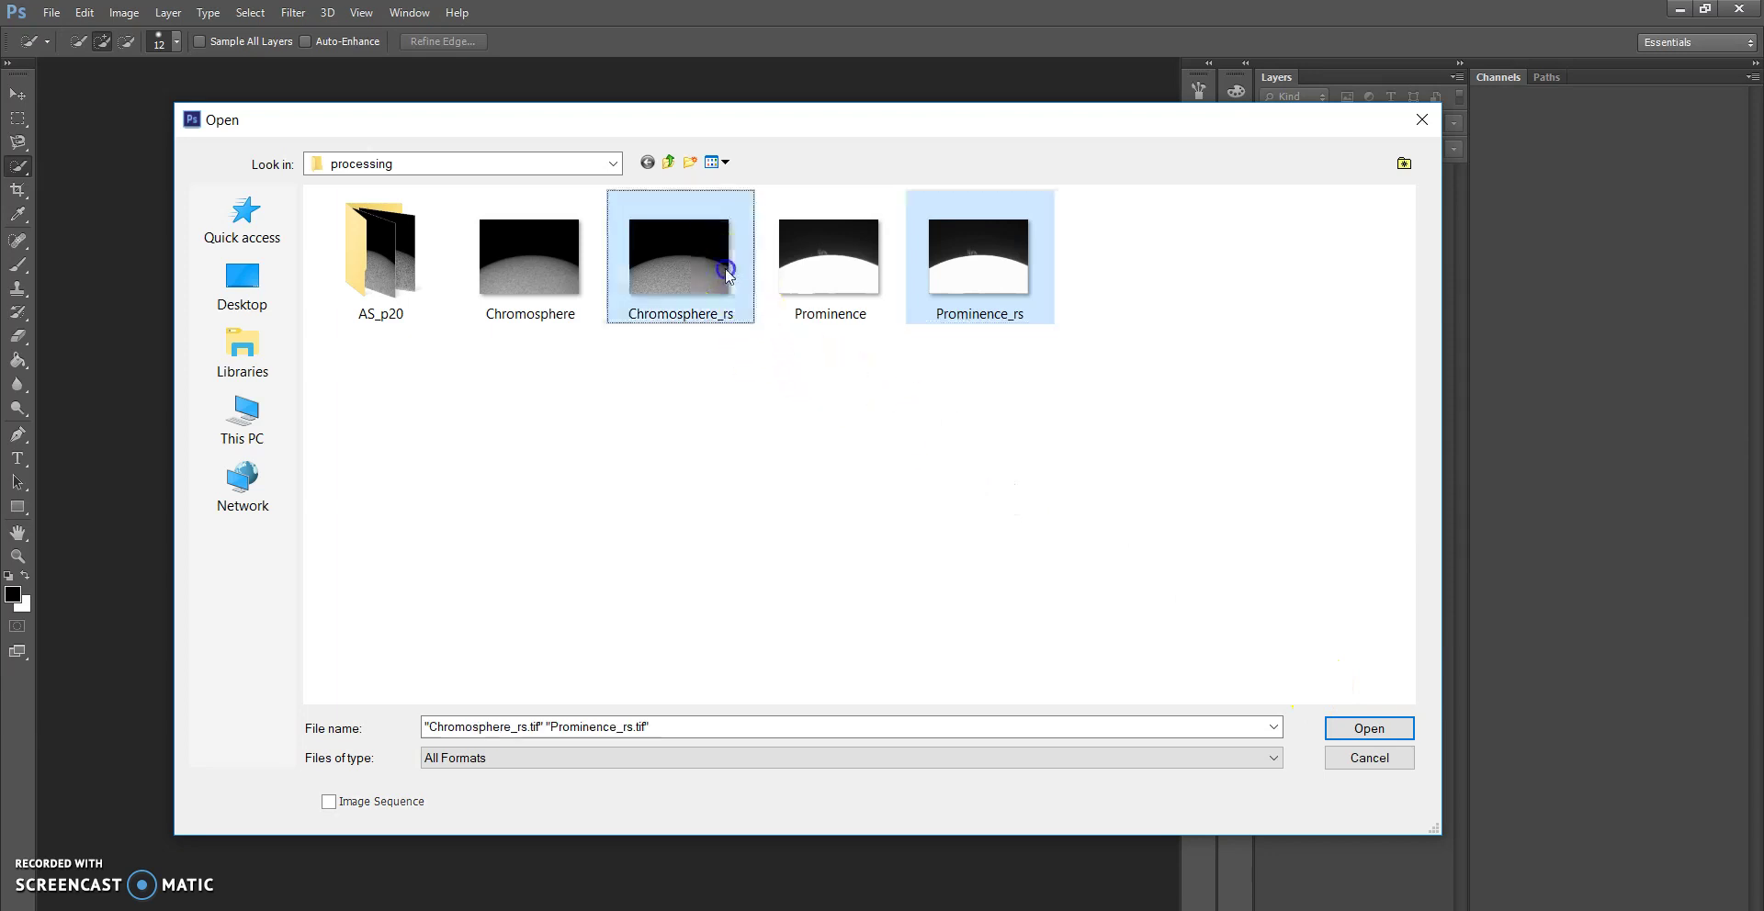
click(1367, 731)
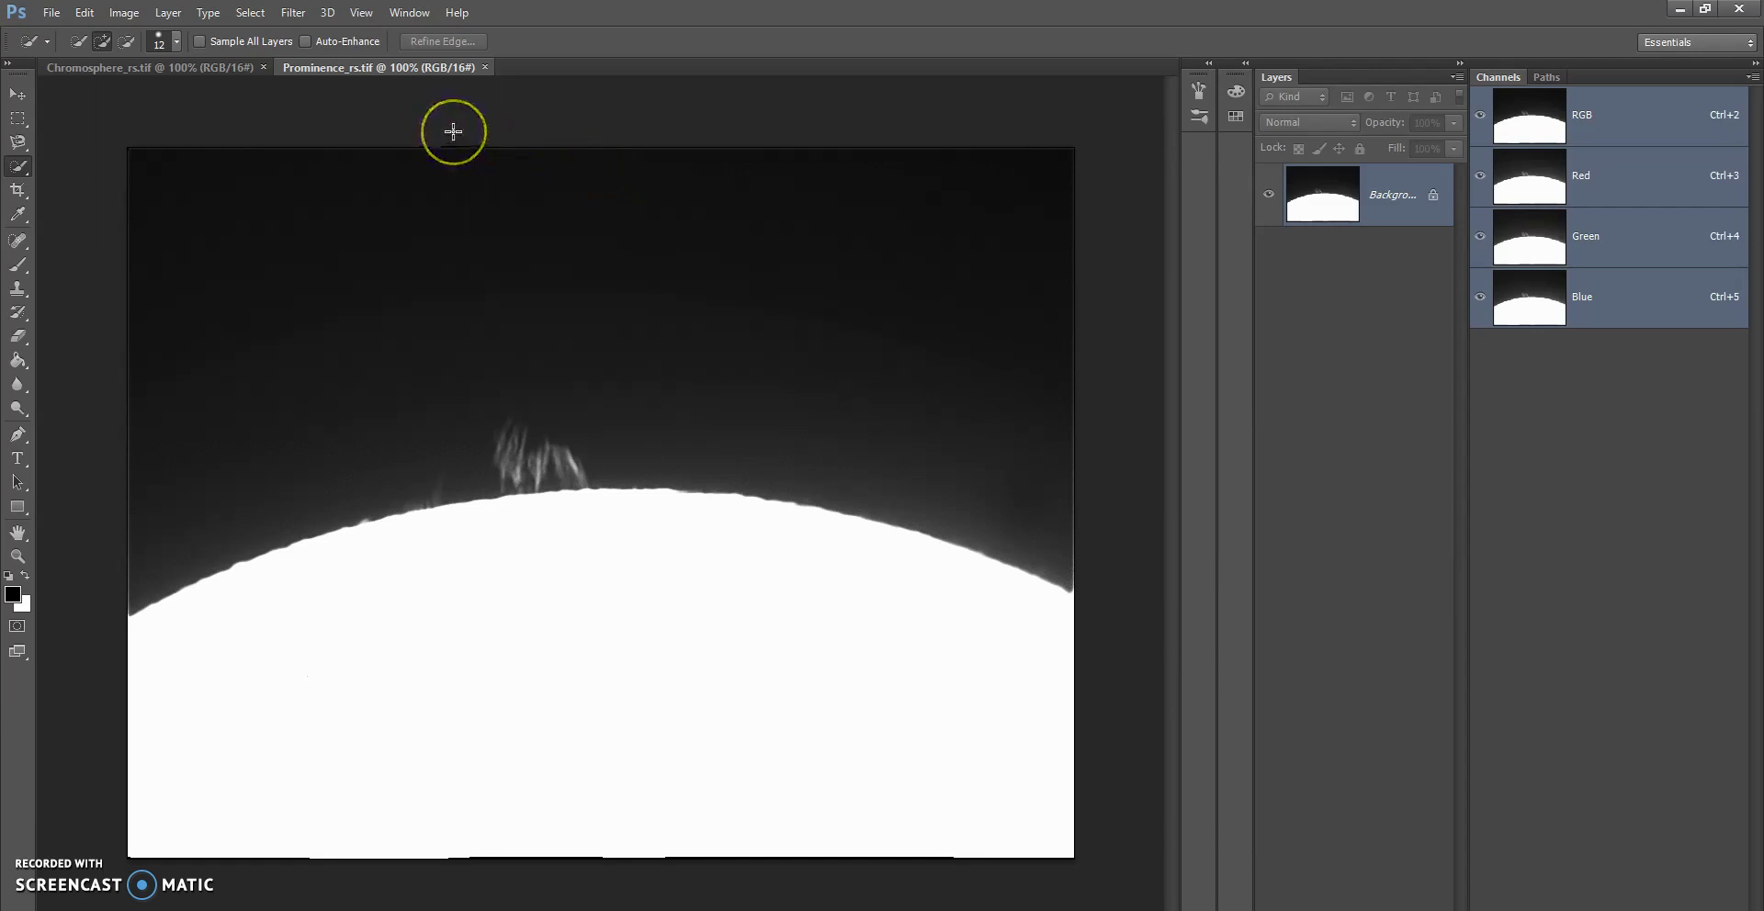
- Play the Prominence action from the Solar Prominence set on Prominence_rs.tif
click(413, 14)
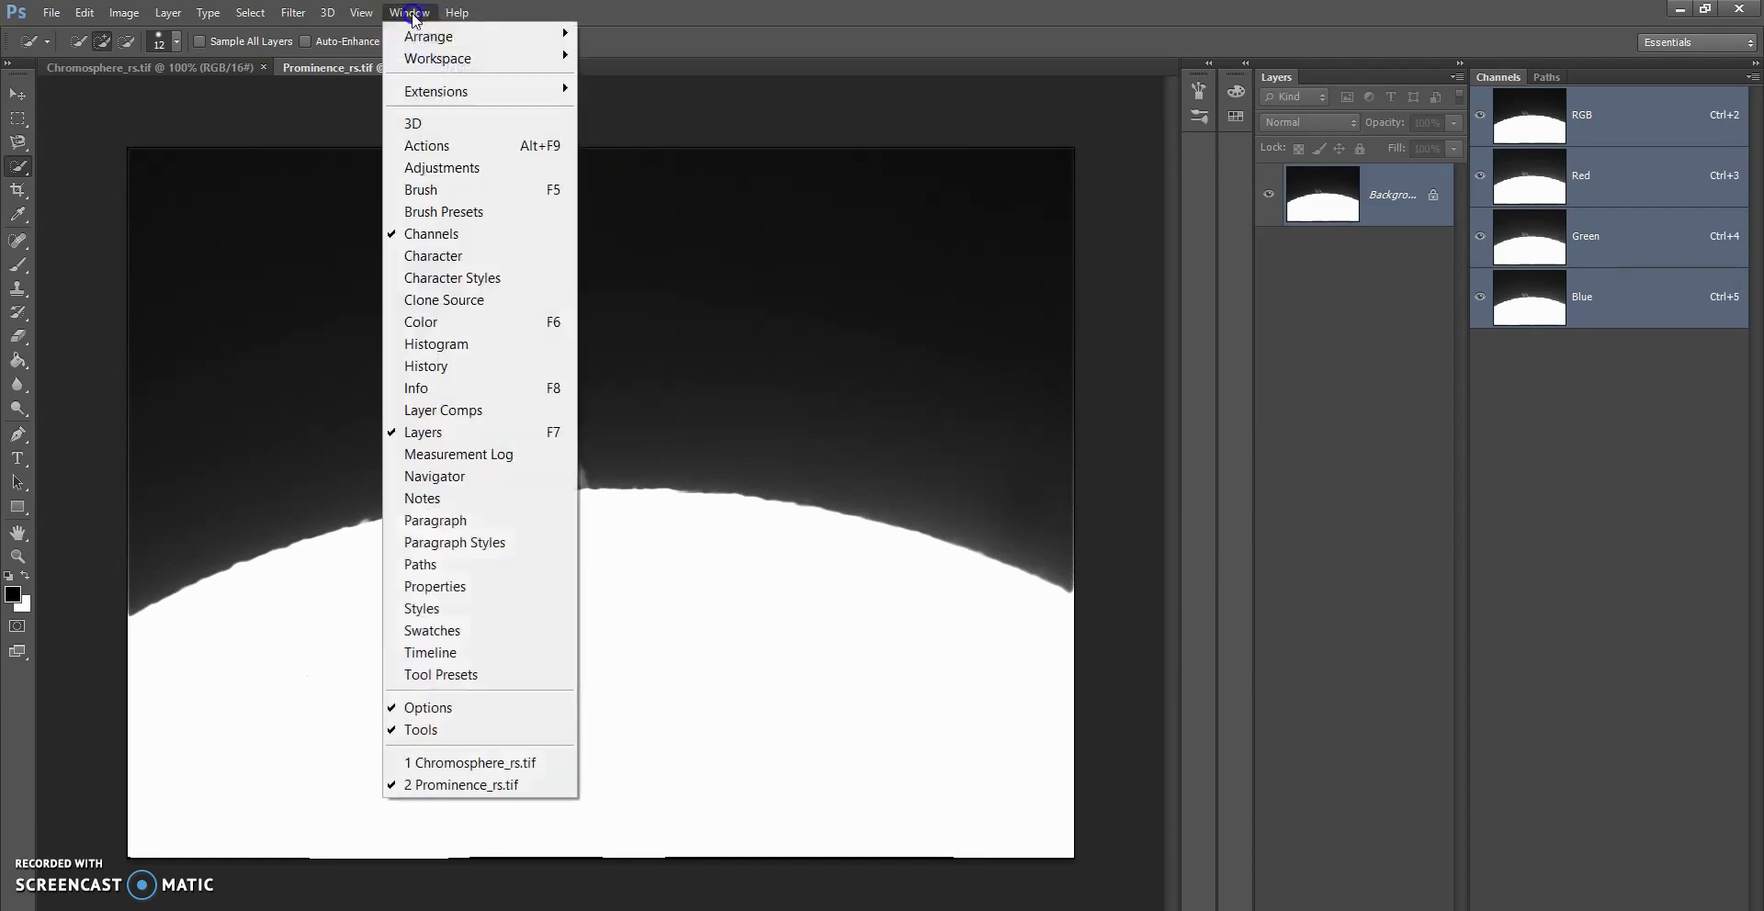
click(427, 147)
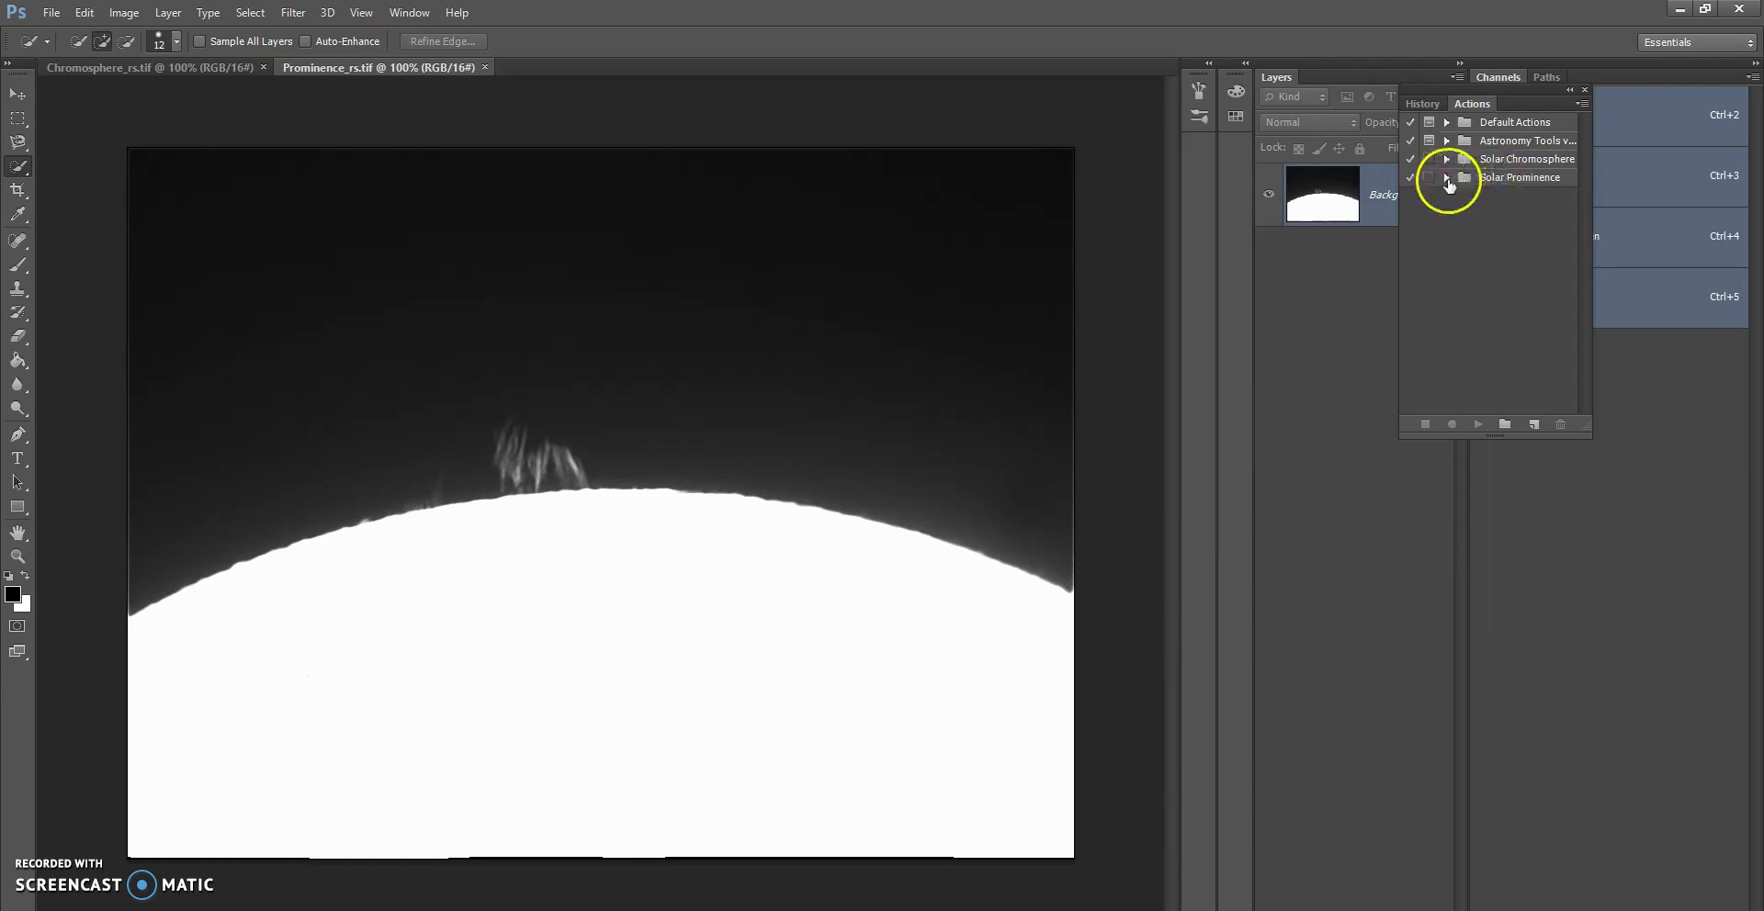
click(1446, 178)
click(1478, 198)
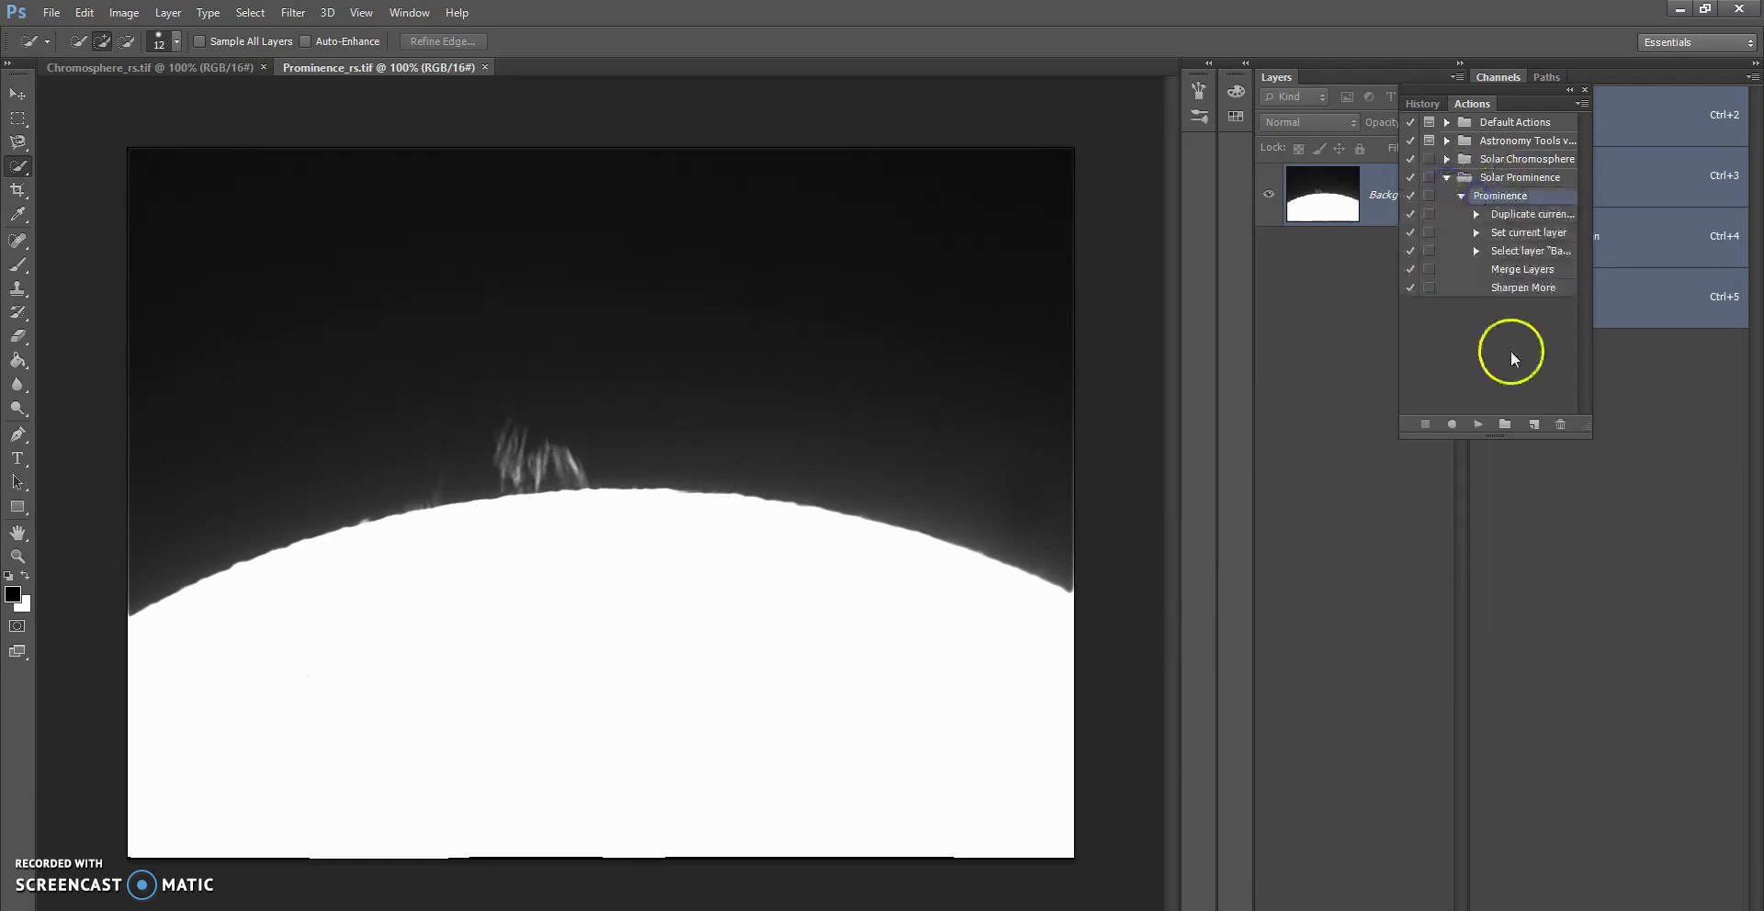
click(1477, 428)
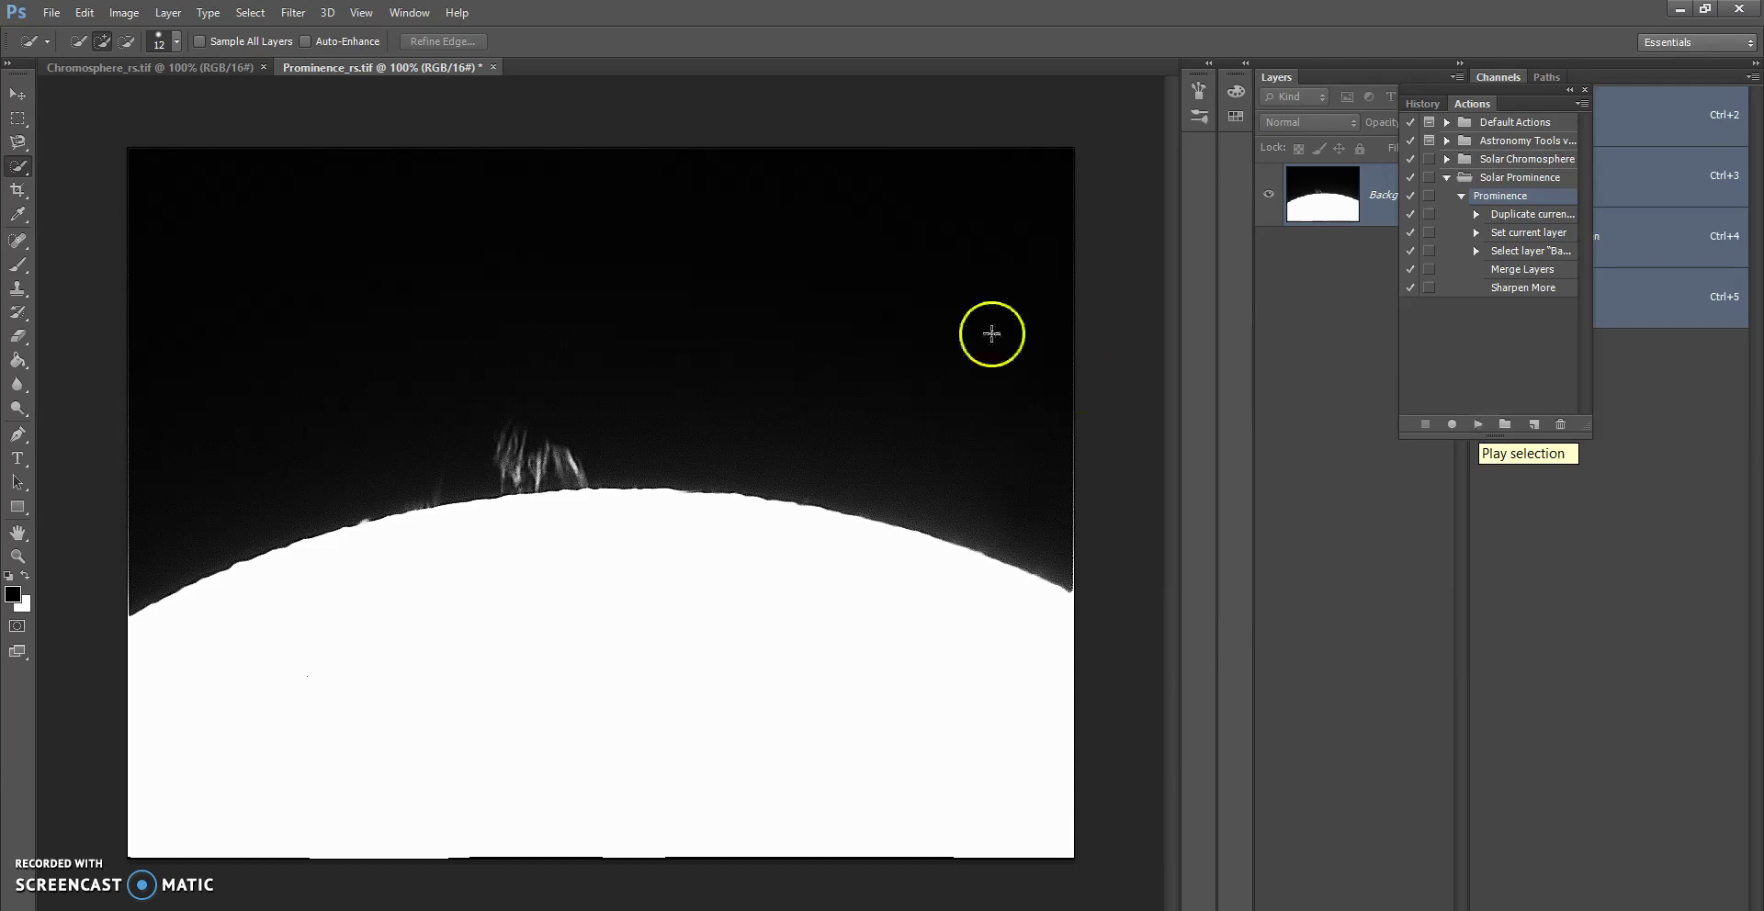
- Step backward once to remove Sharpen More, keeping the near-black sky and crisp prominence
click(120, 13)
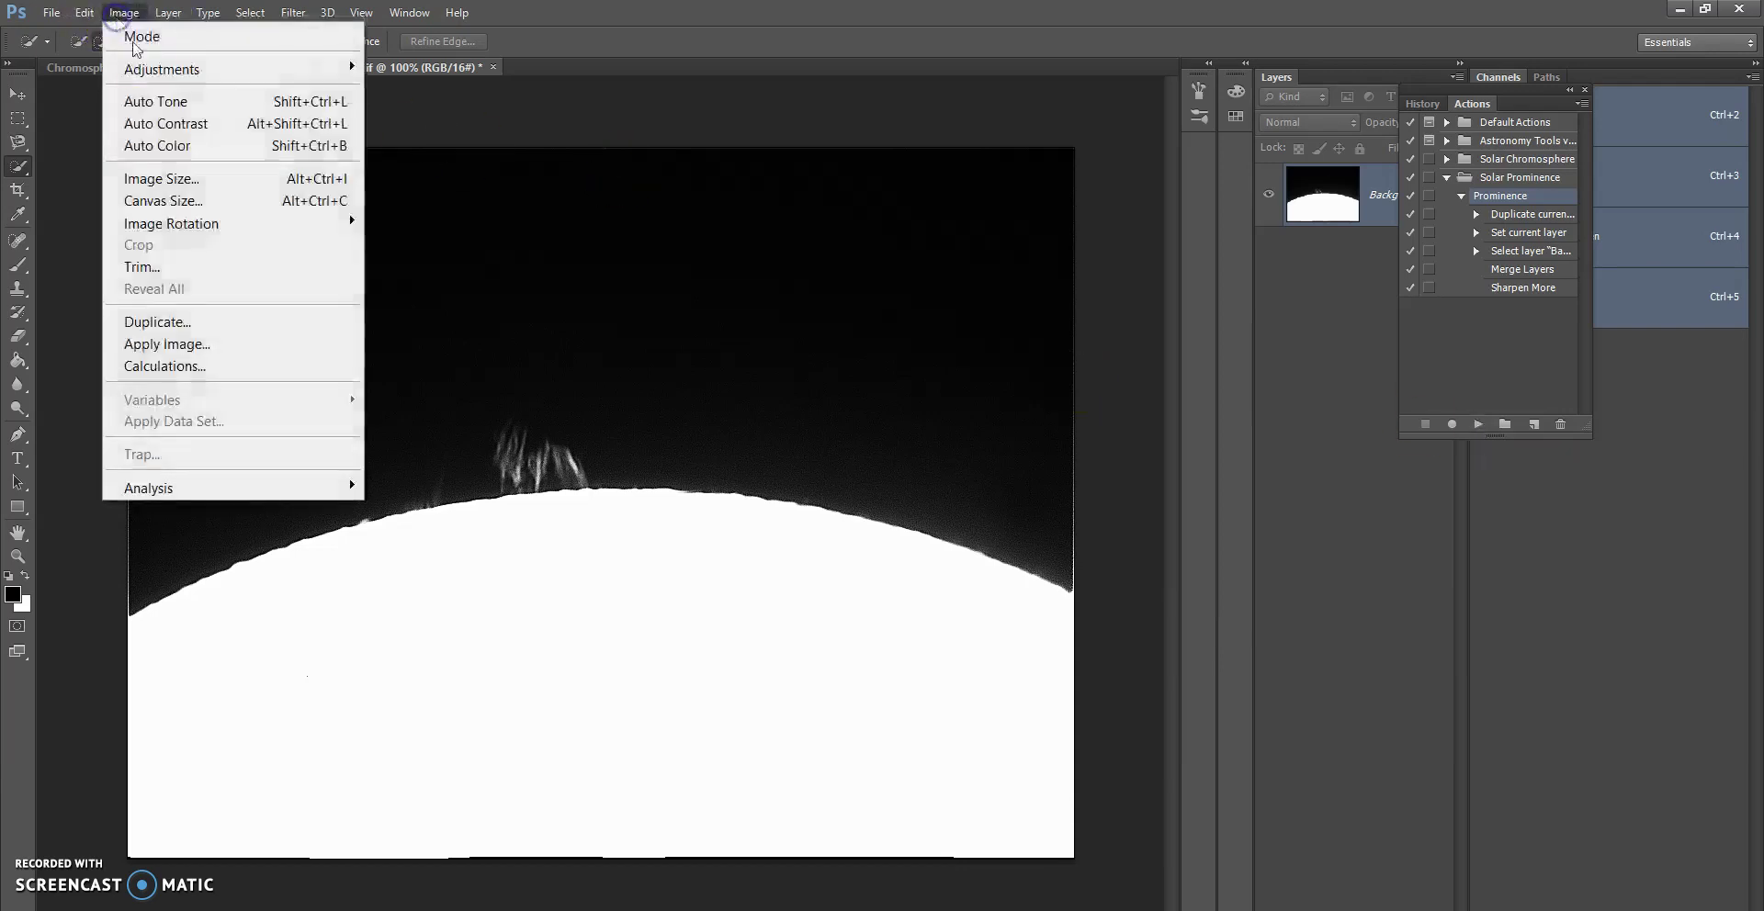
mouse_move(234, 69)
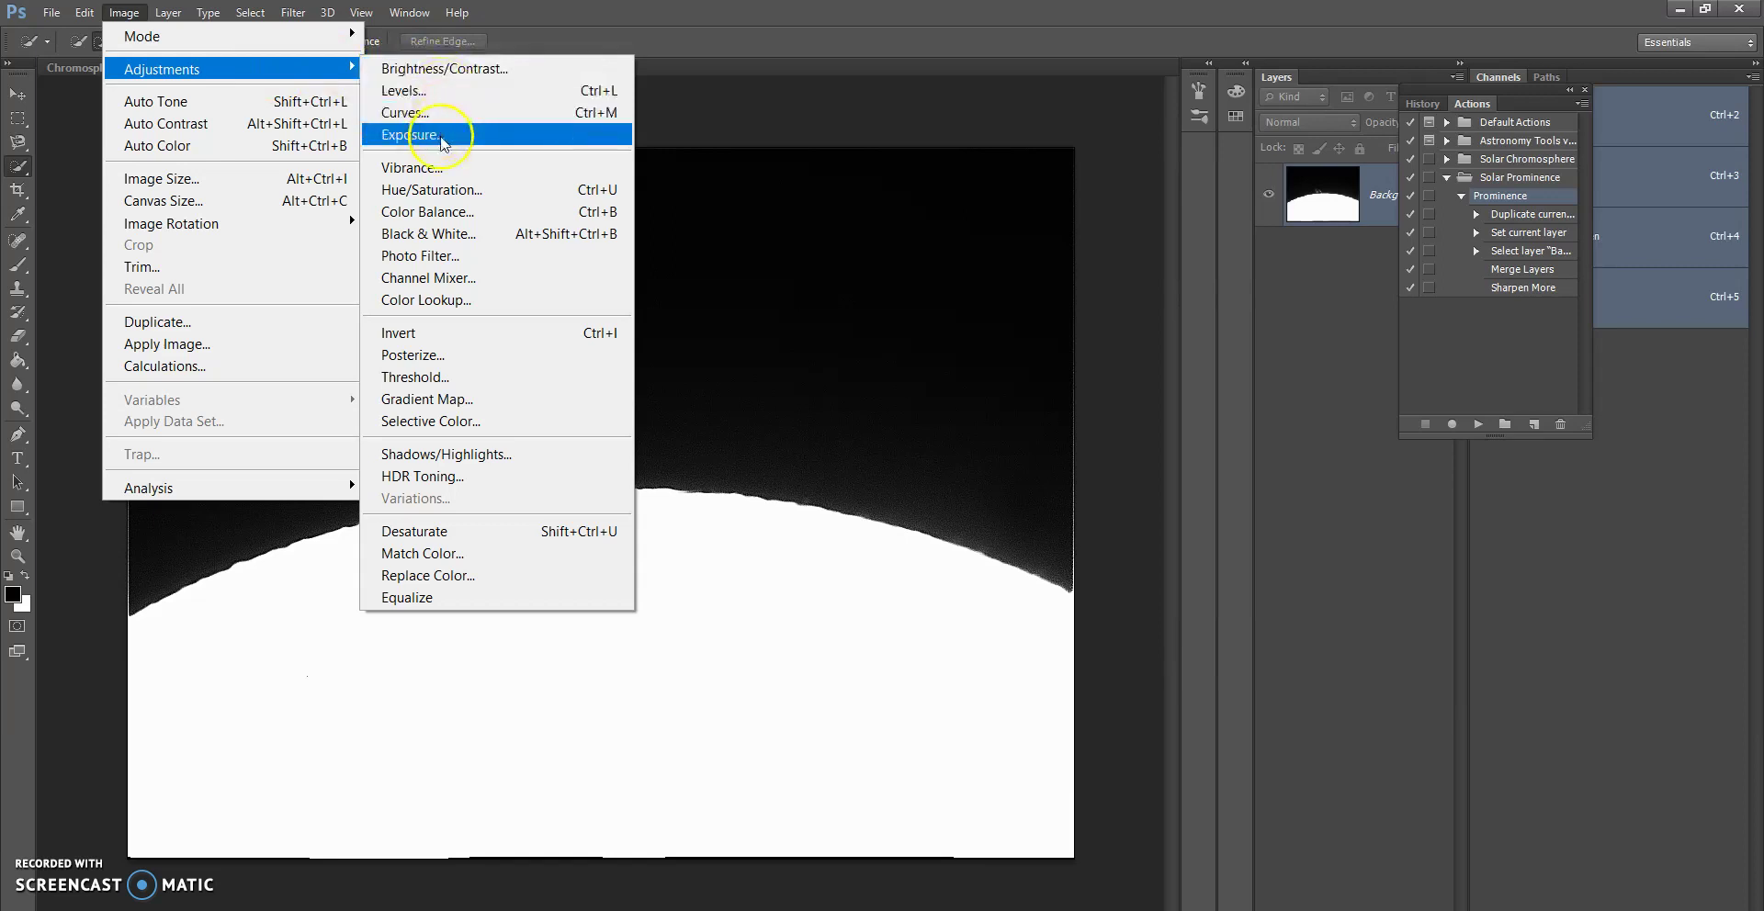
click(1116, 265)
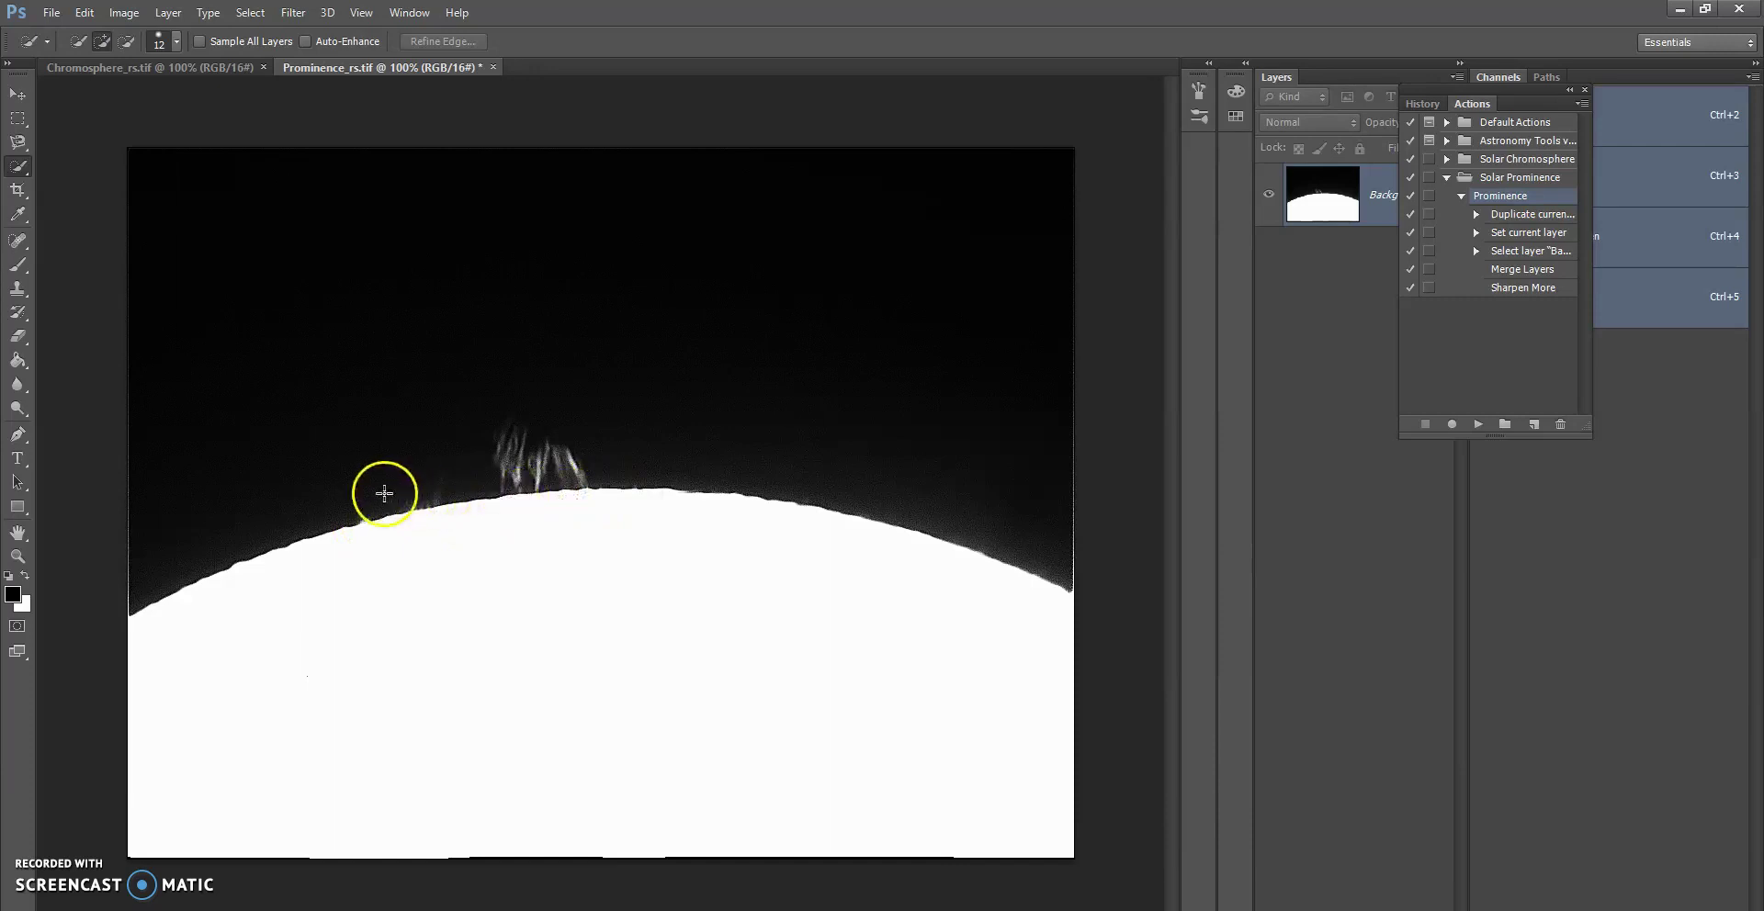
click(124, 13)
mouse_move(83, 16)
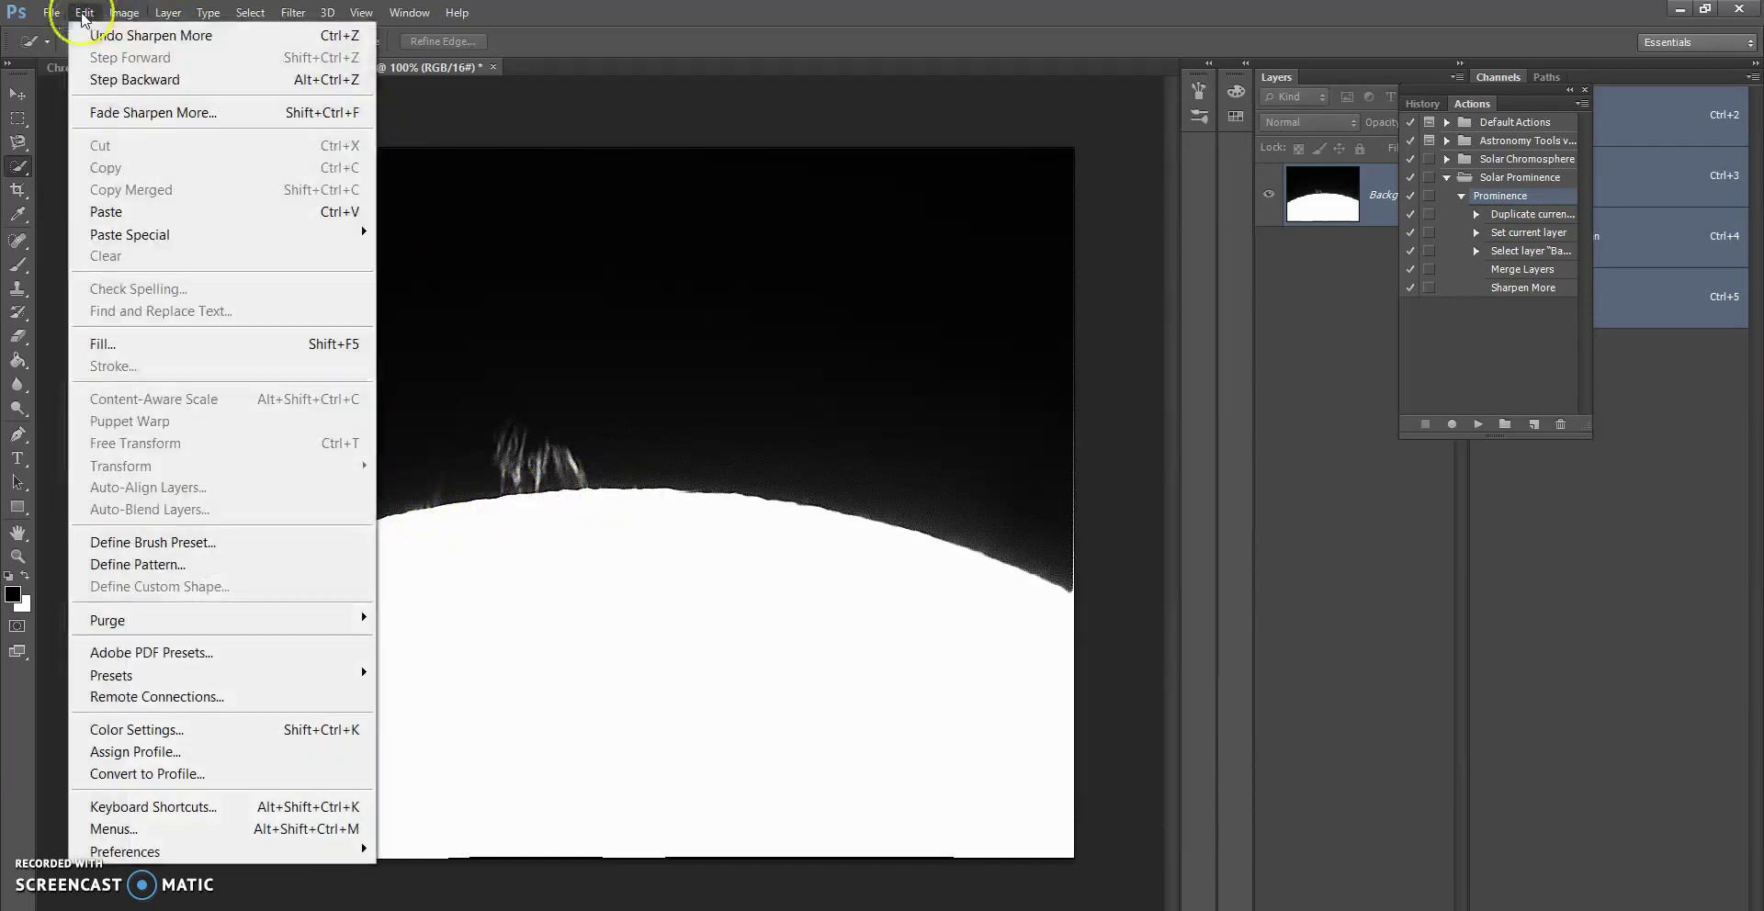
click(121, 81)
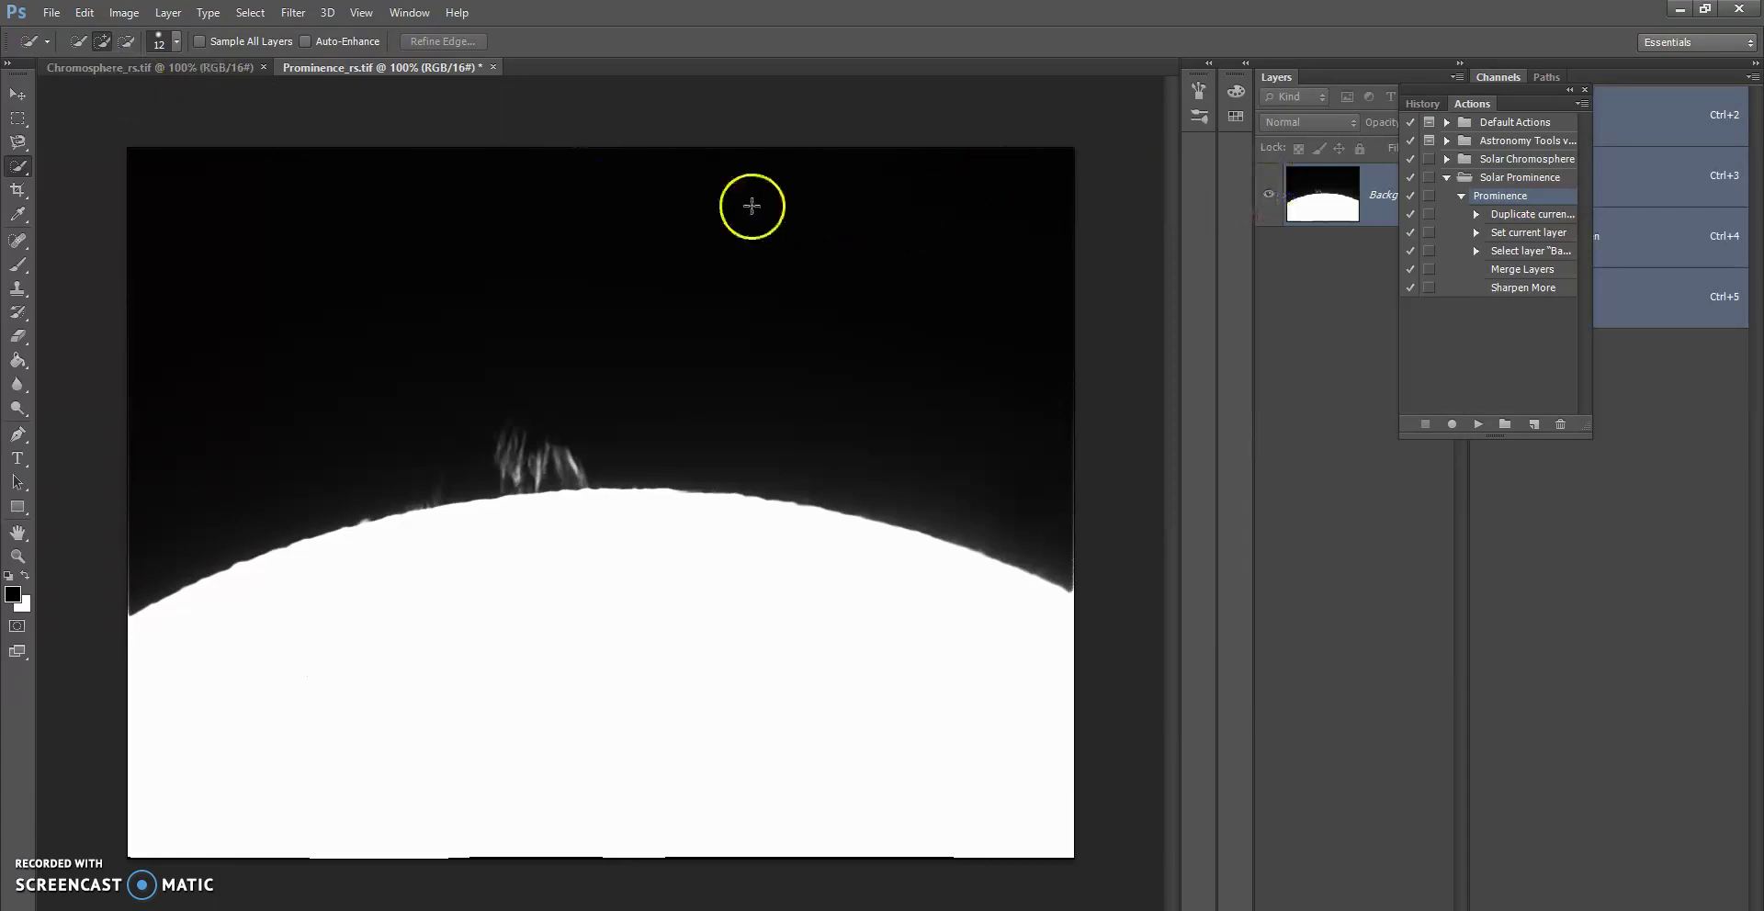
click(129, 13)
mouse_move(171, 72)
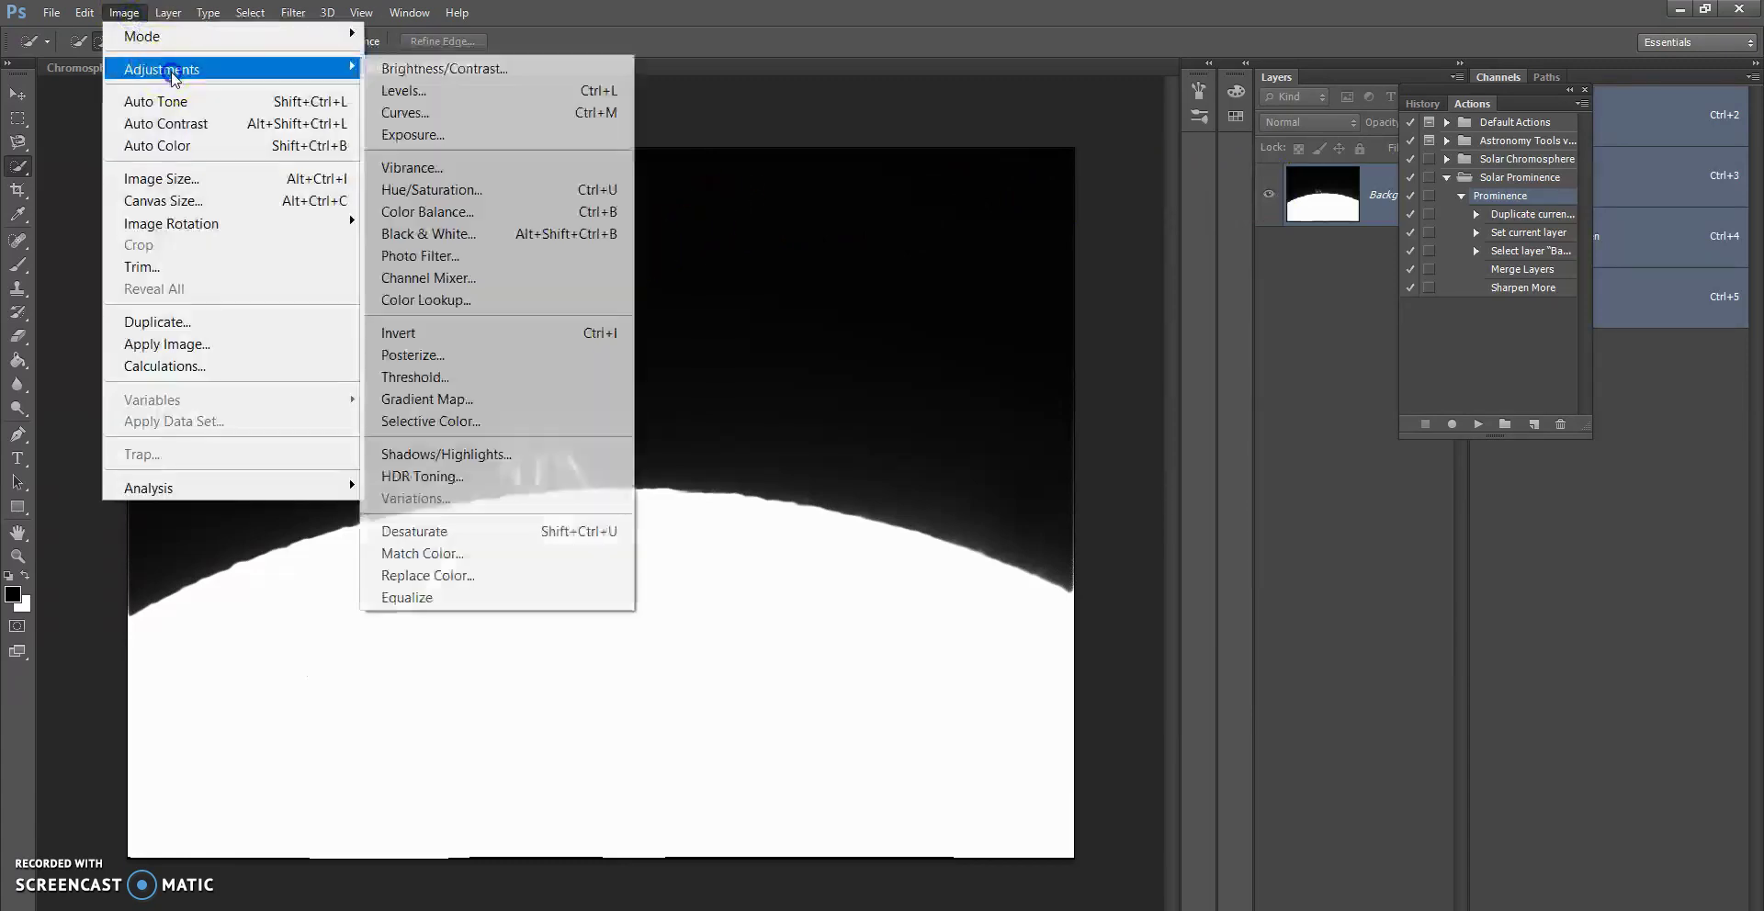
- Apply a Curves adjustment lifting the shadow point from input 19 to output 39
click(404, 114)
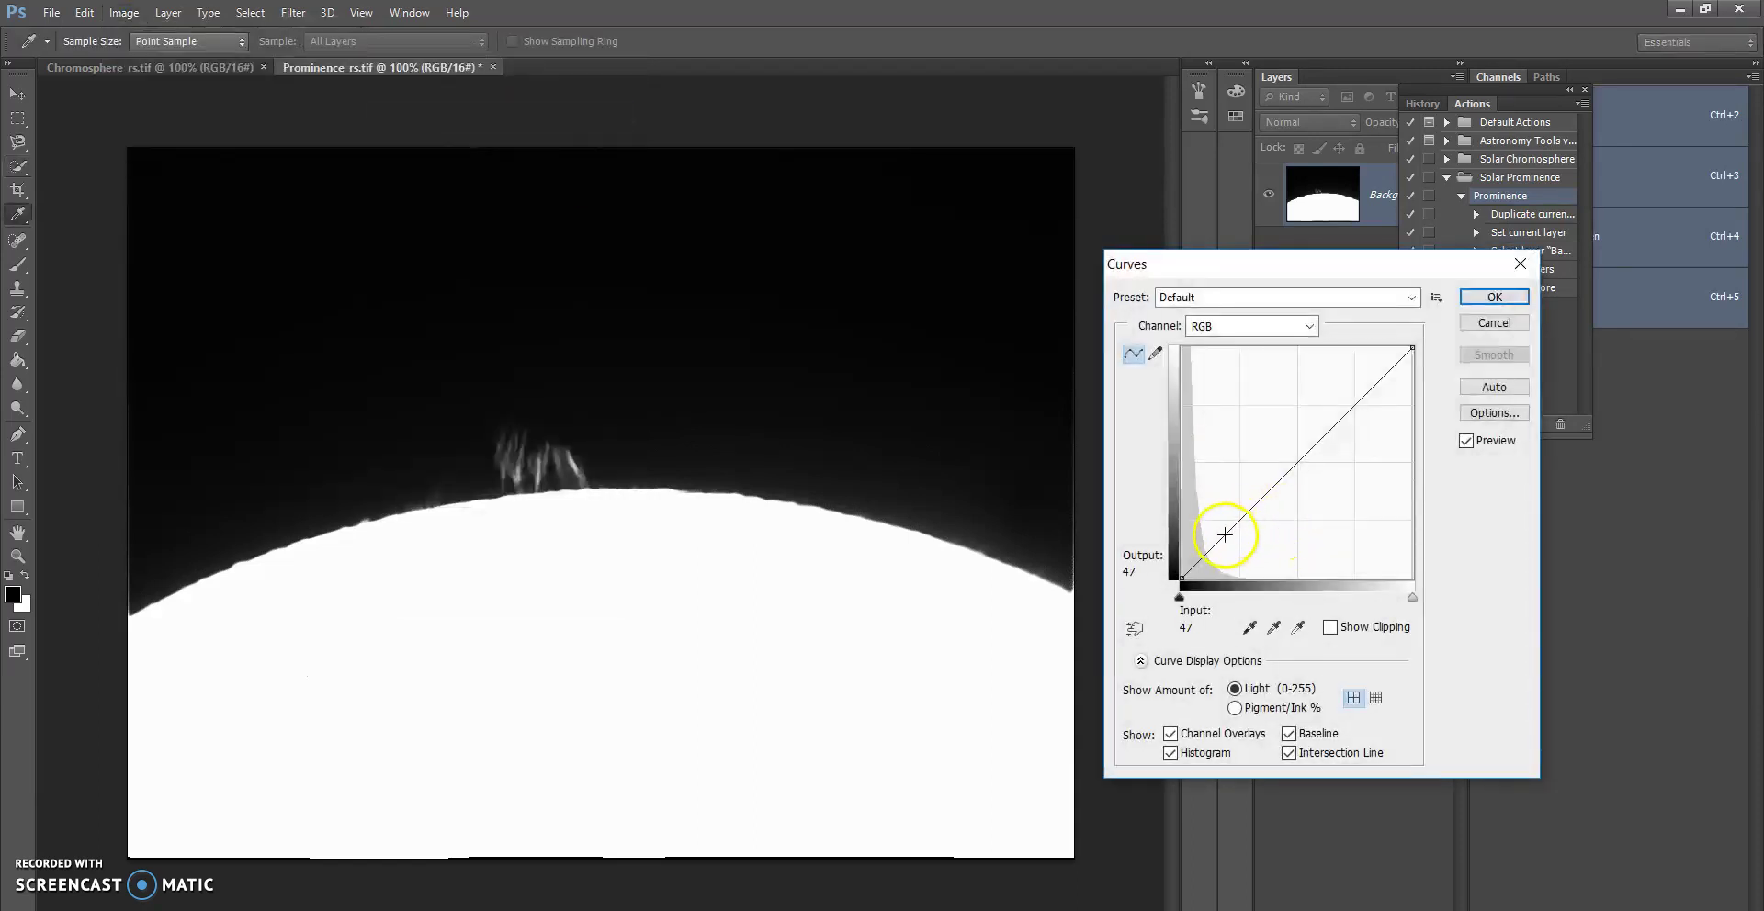
click(1220, 541)
drag(1220, 541, 1199, 543)
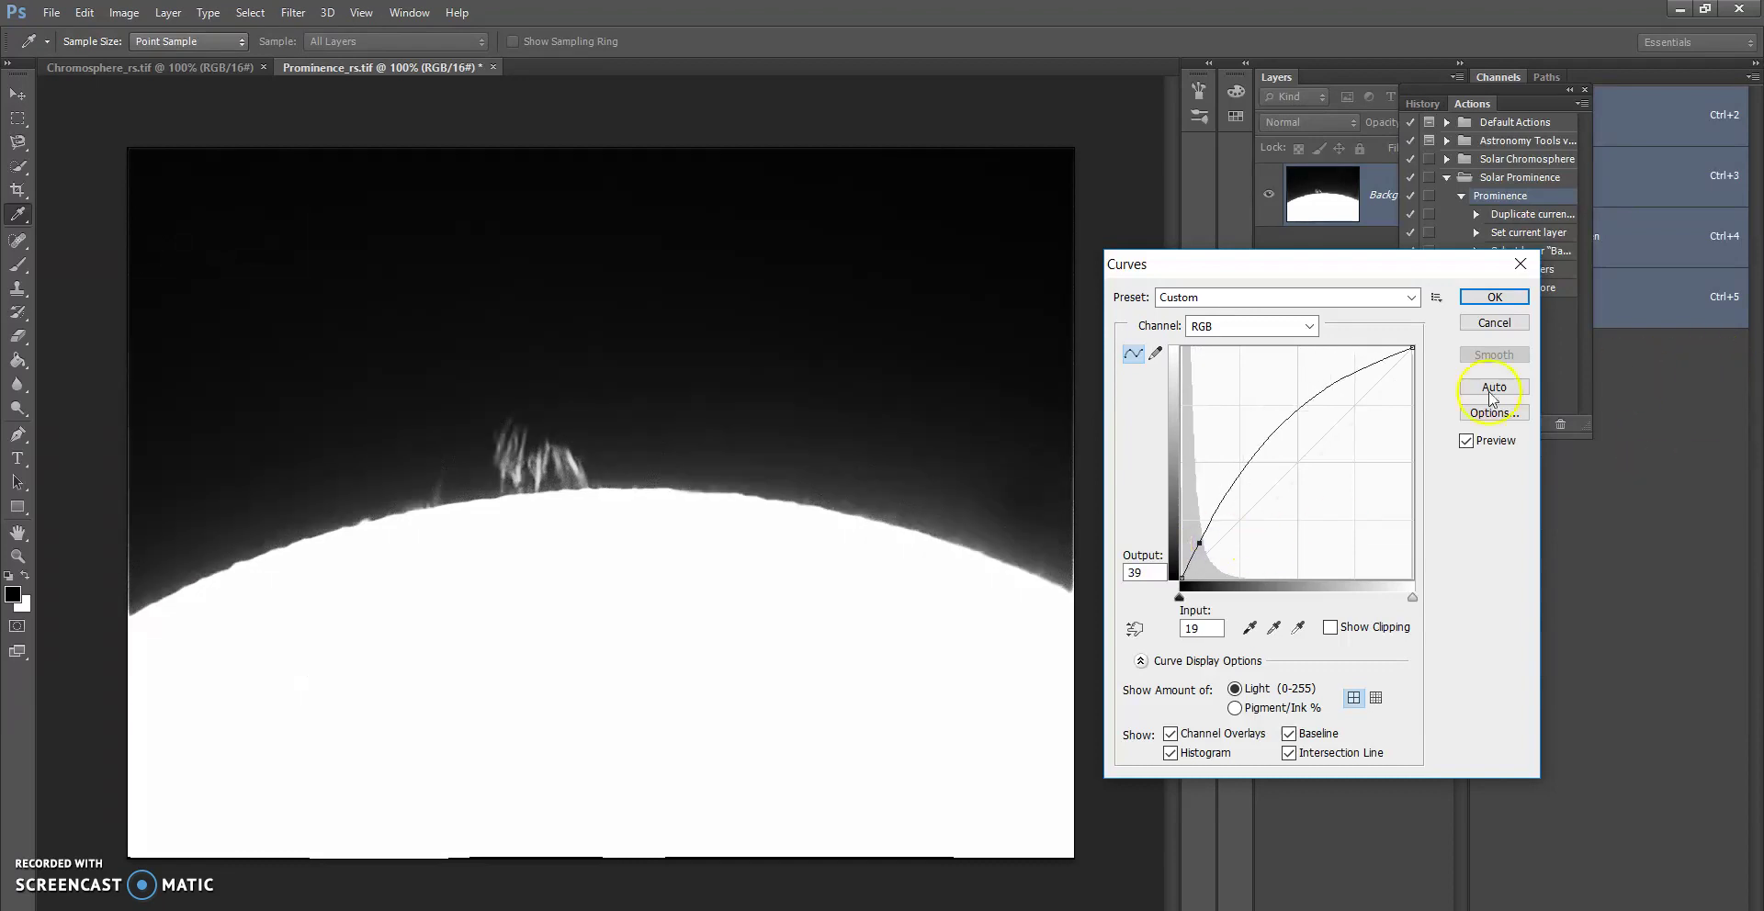
click(1478, 303)
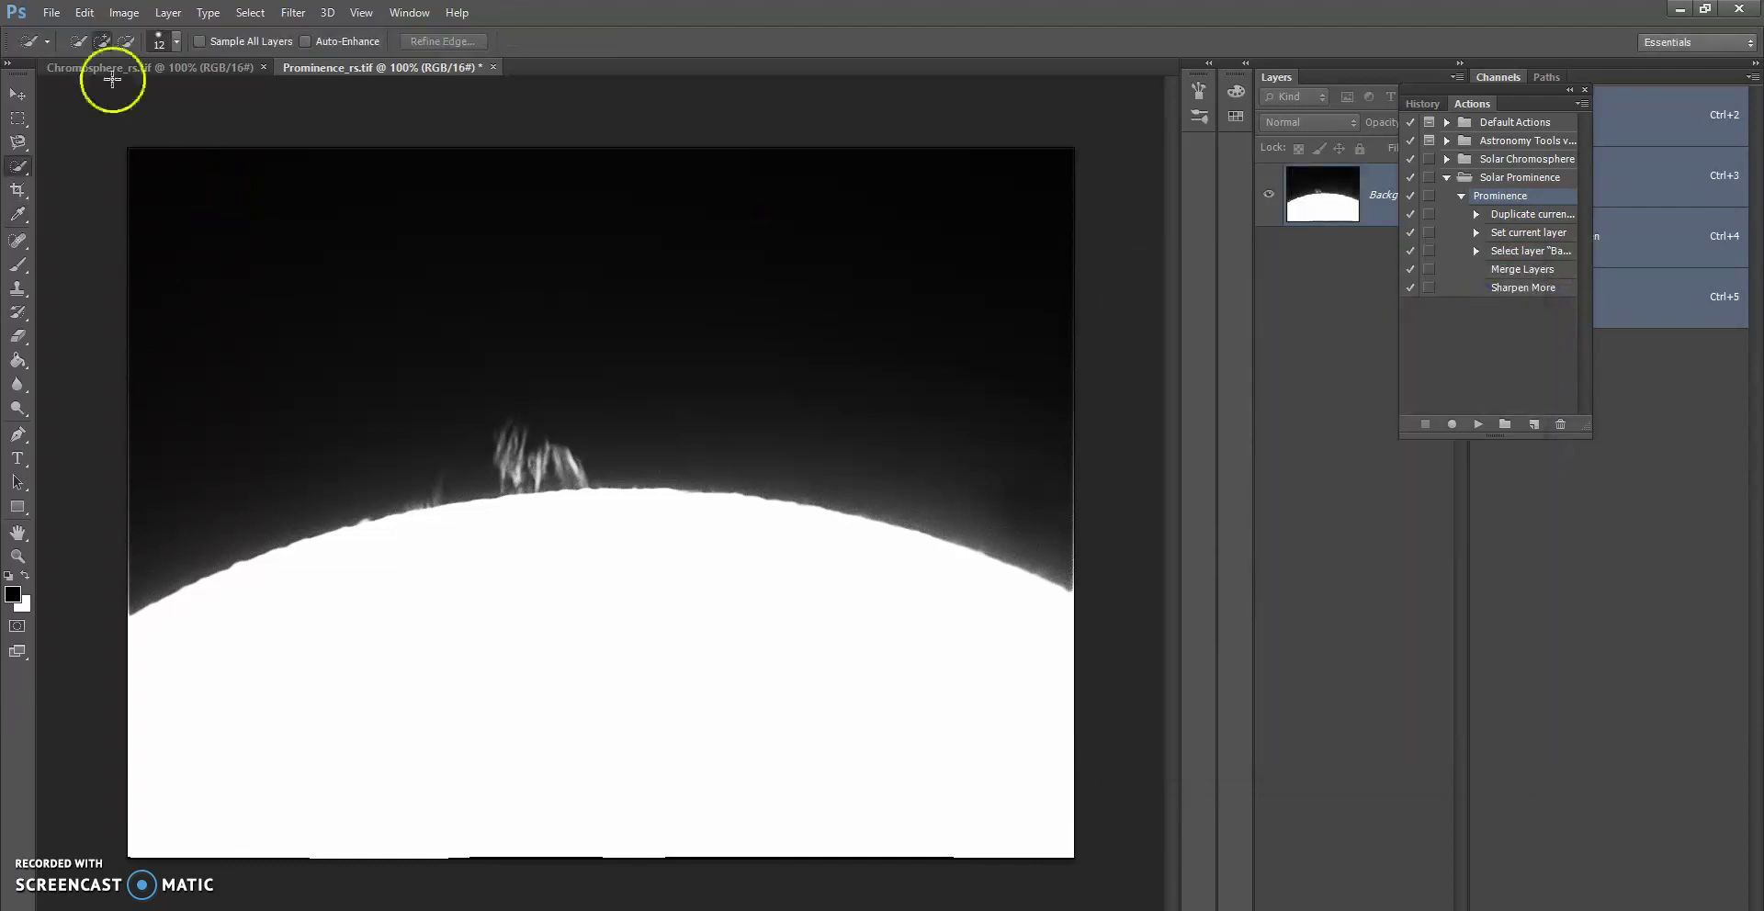
- Save the prominence image as the uncompressed TIFF Prominence_rs_PS.tif in the processing folder
click(51, 13)
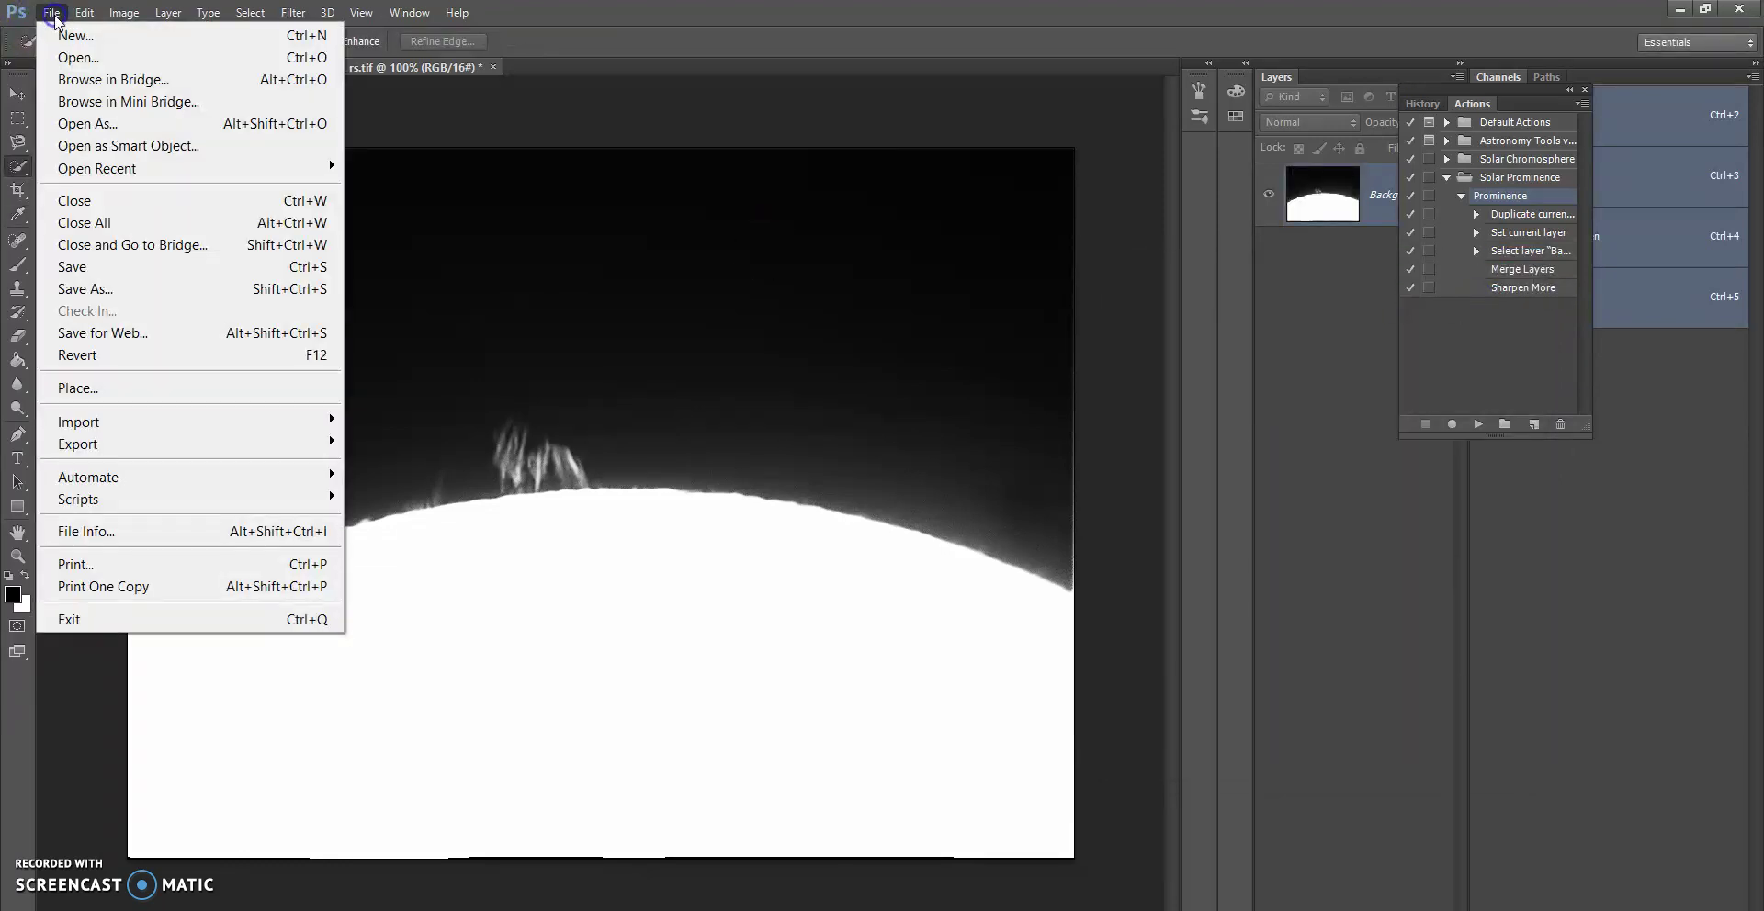
click(138, 290)
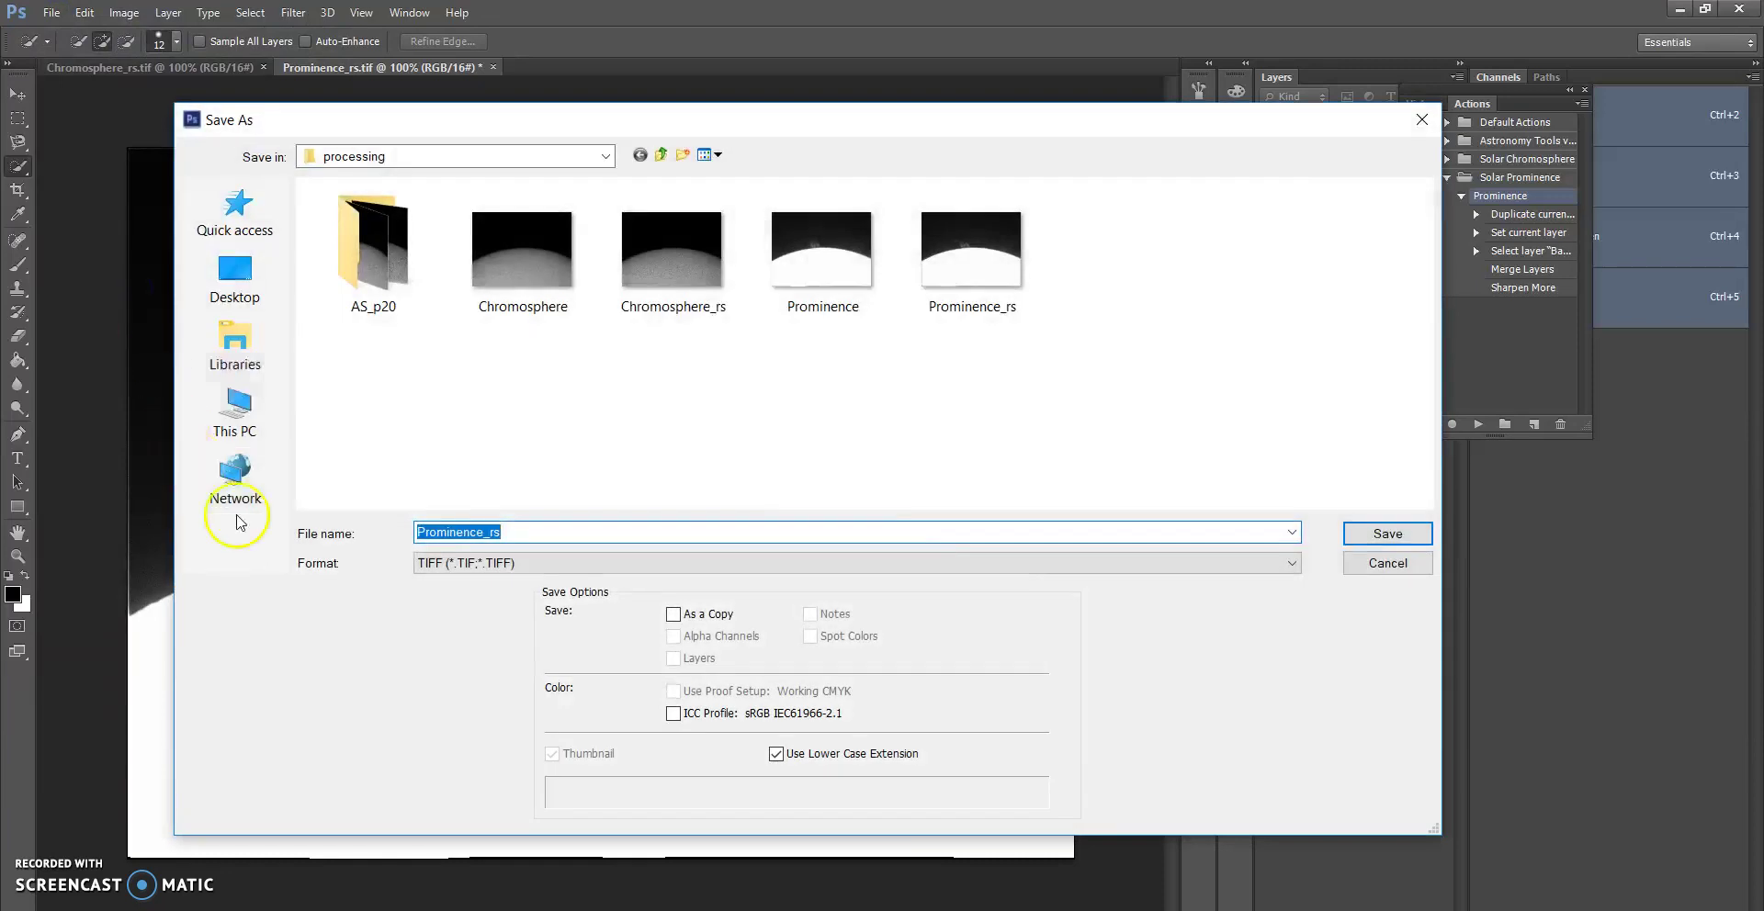
click(504, 535)
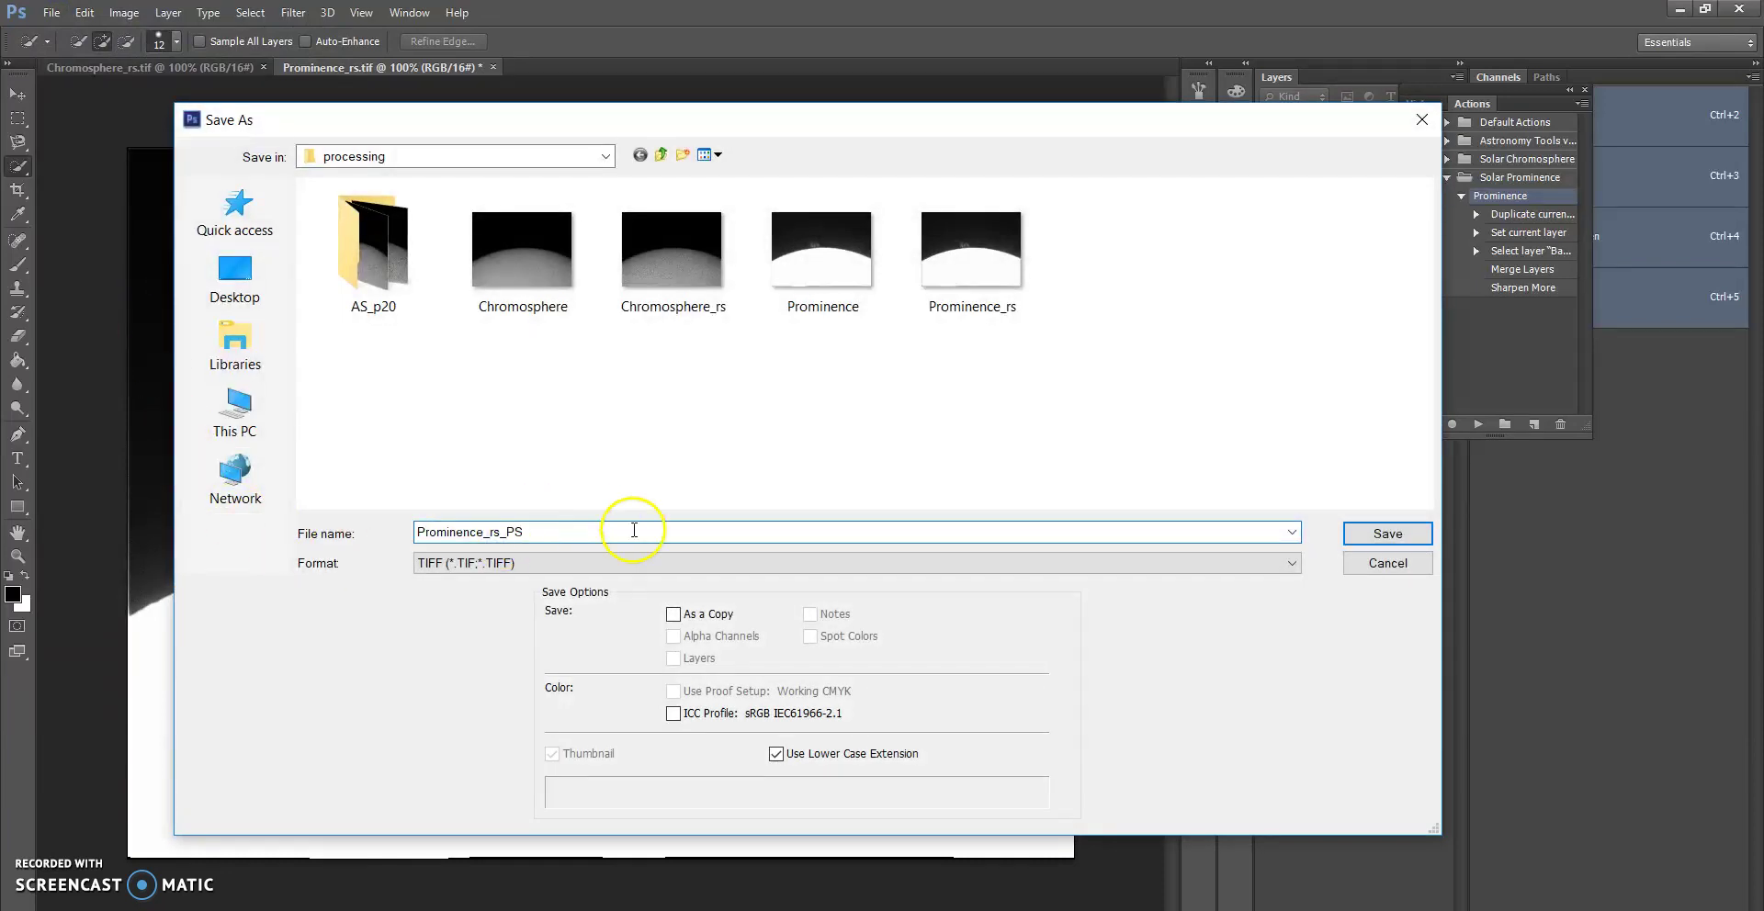
click(1388, 533)
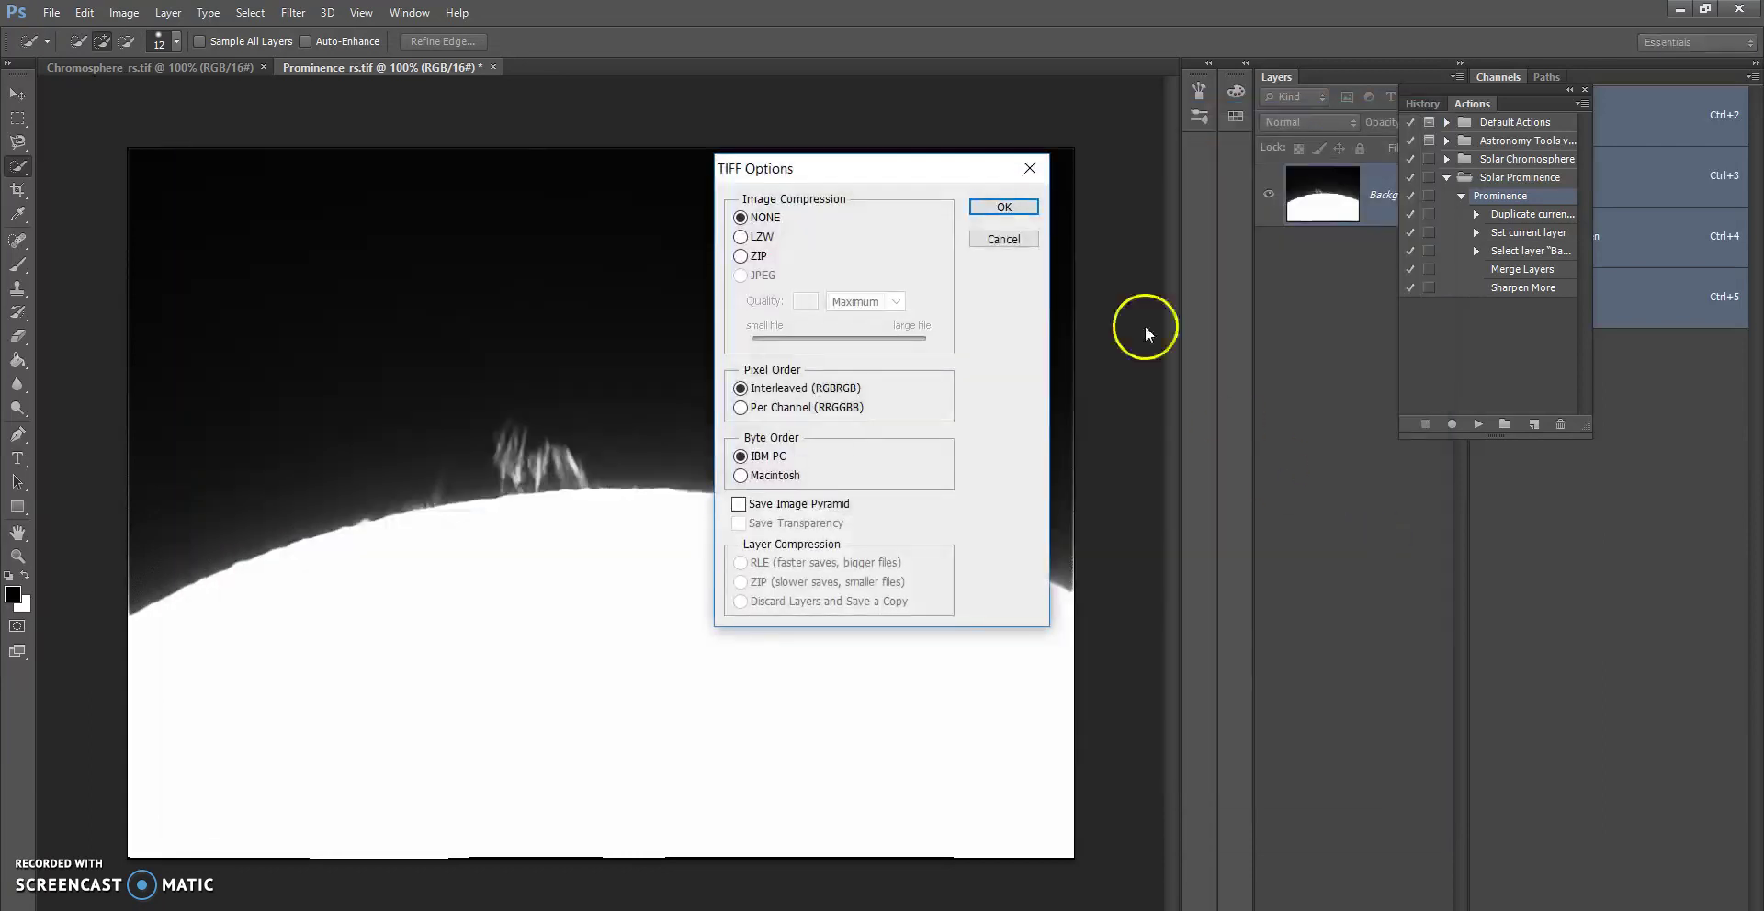
click(1011, 214)
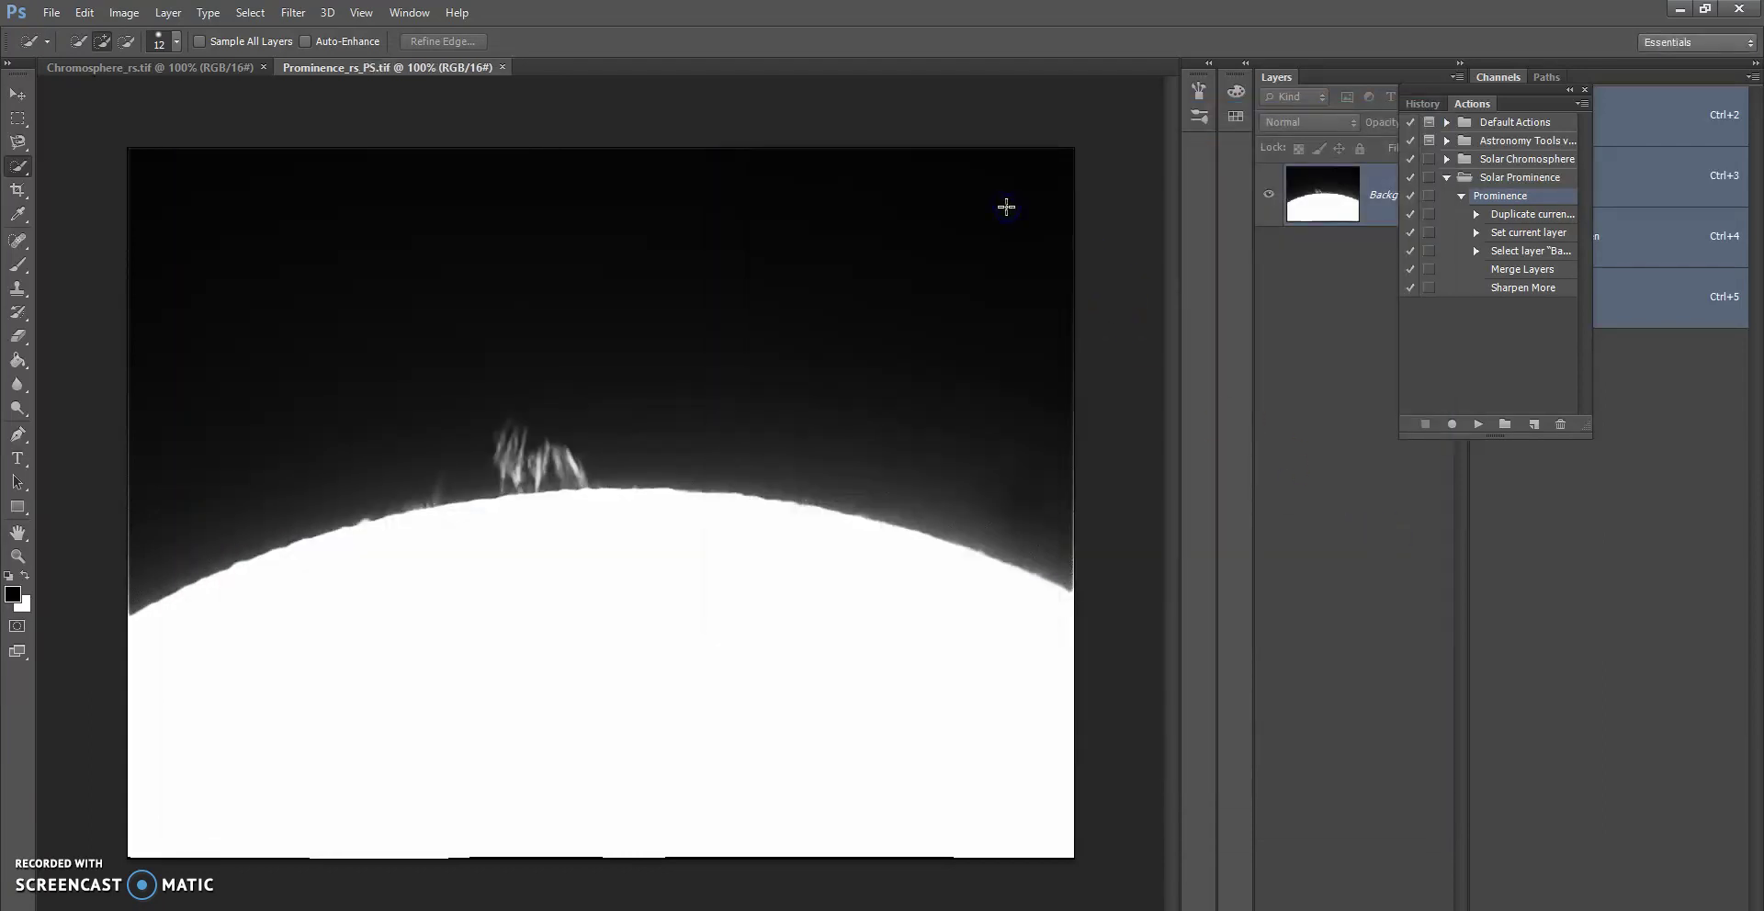
- On Chromosphere_rs, play the Chromosphere action from the Solar Chromosphere set
click(124, 68)
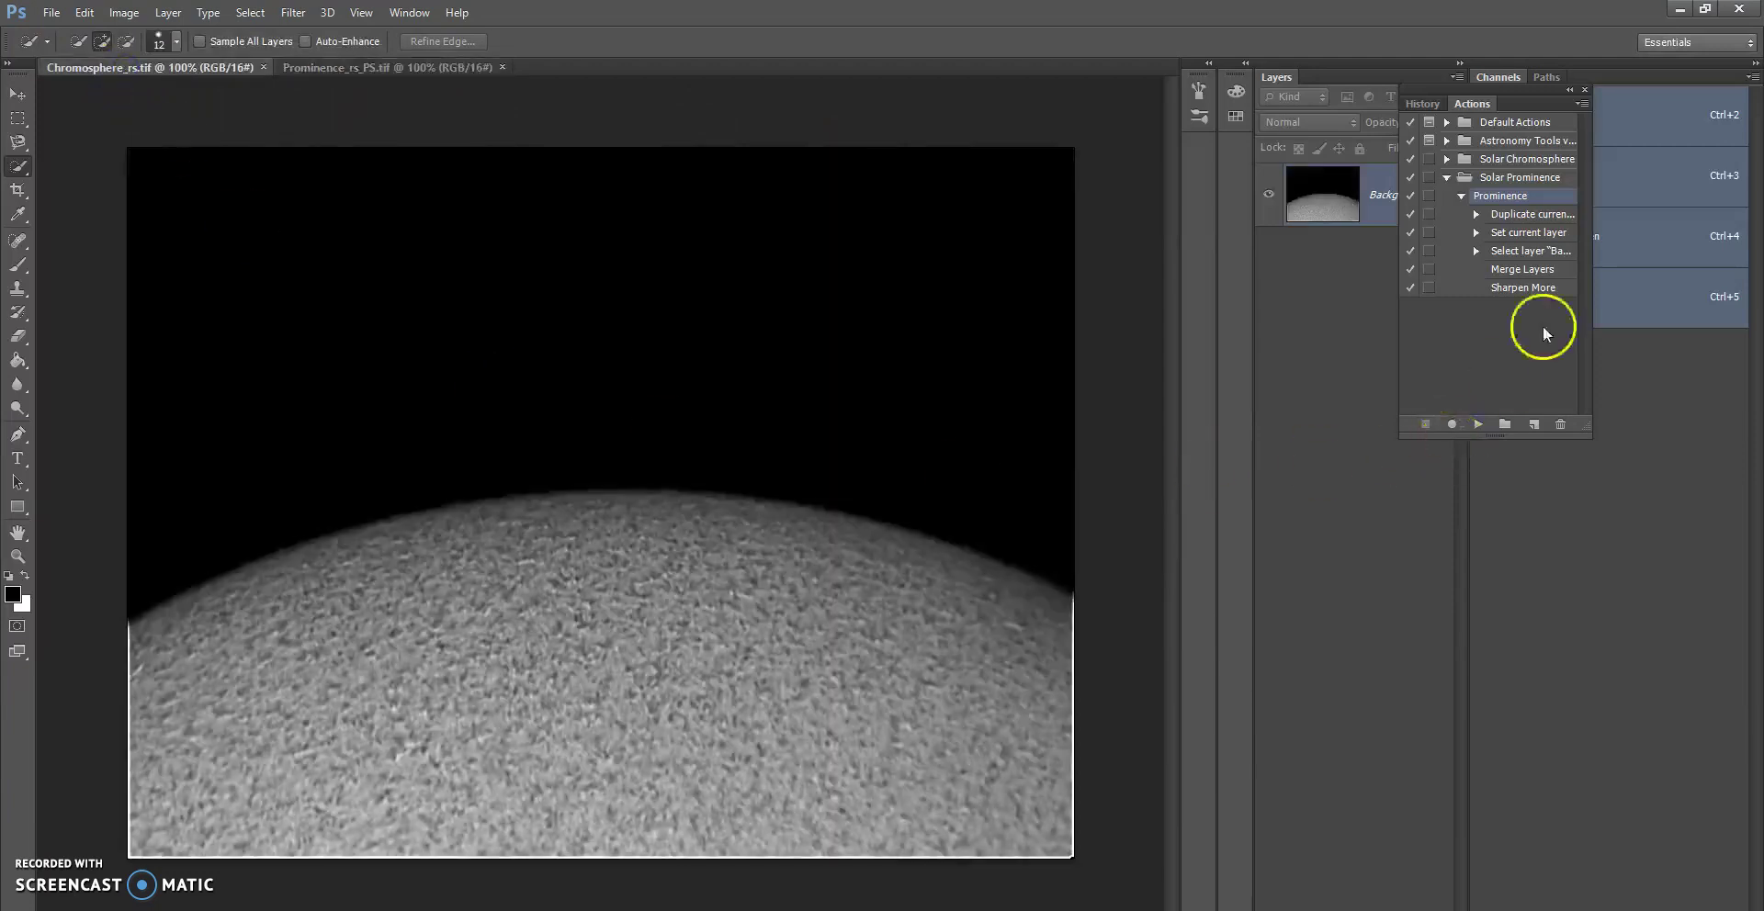
click(1445, 177)
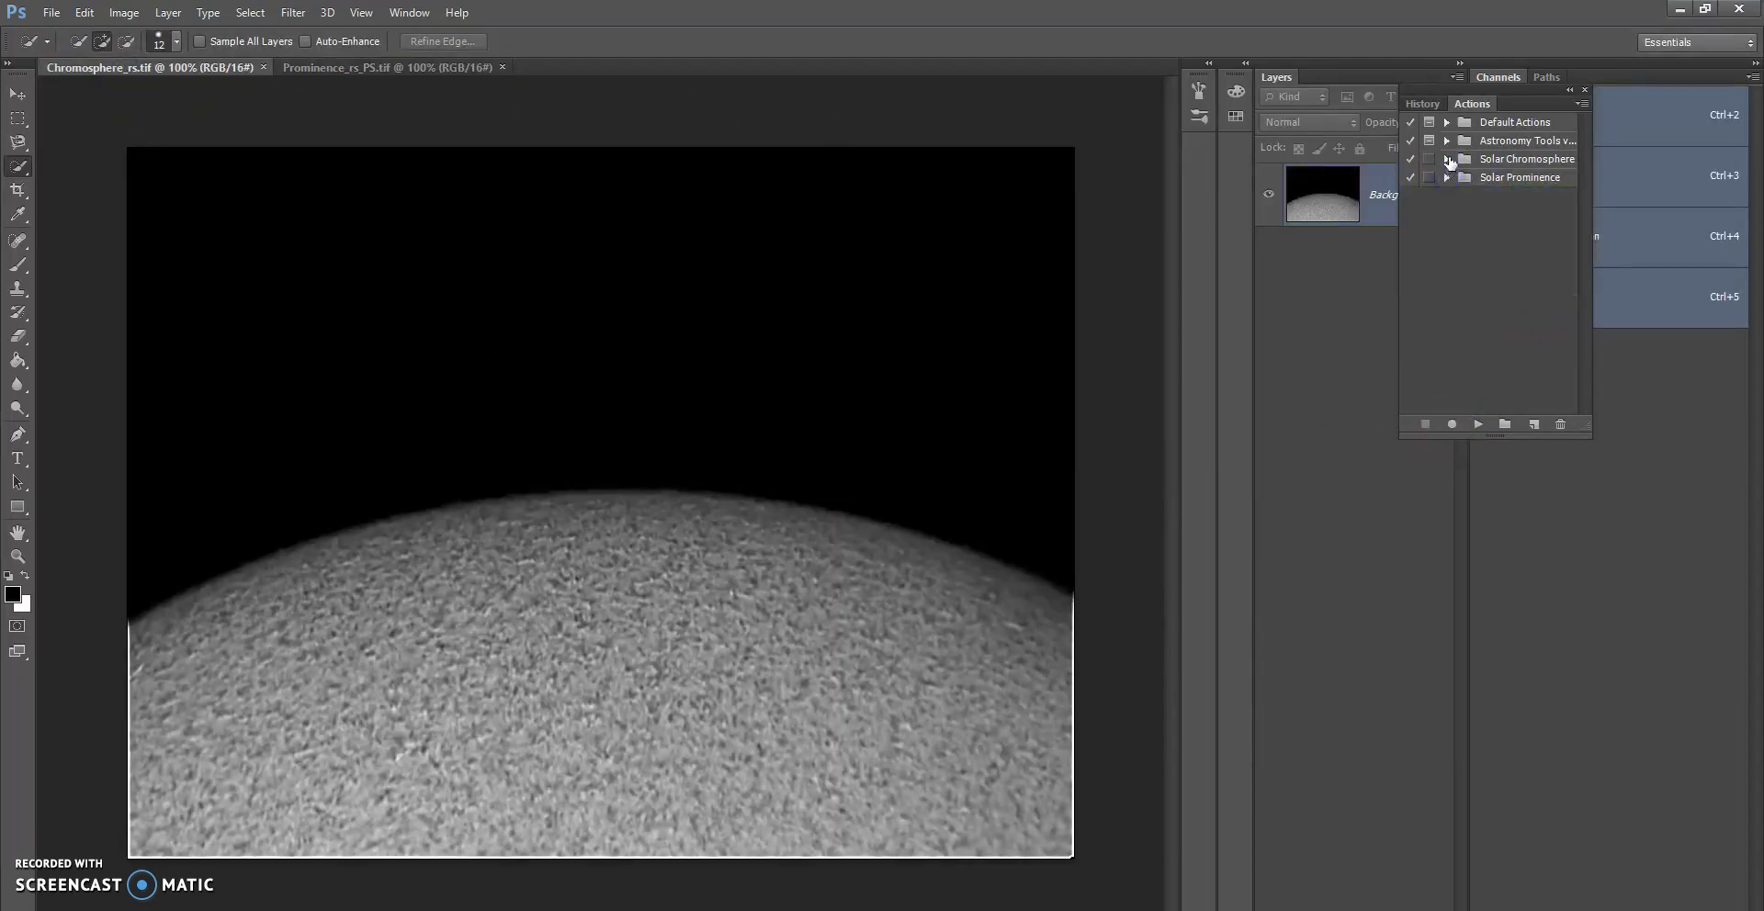
click(1447, 160)
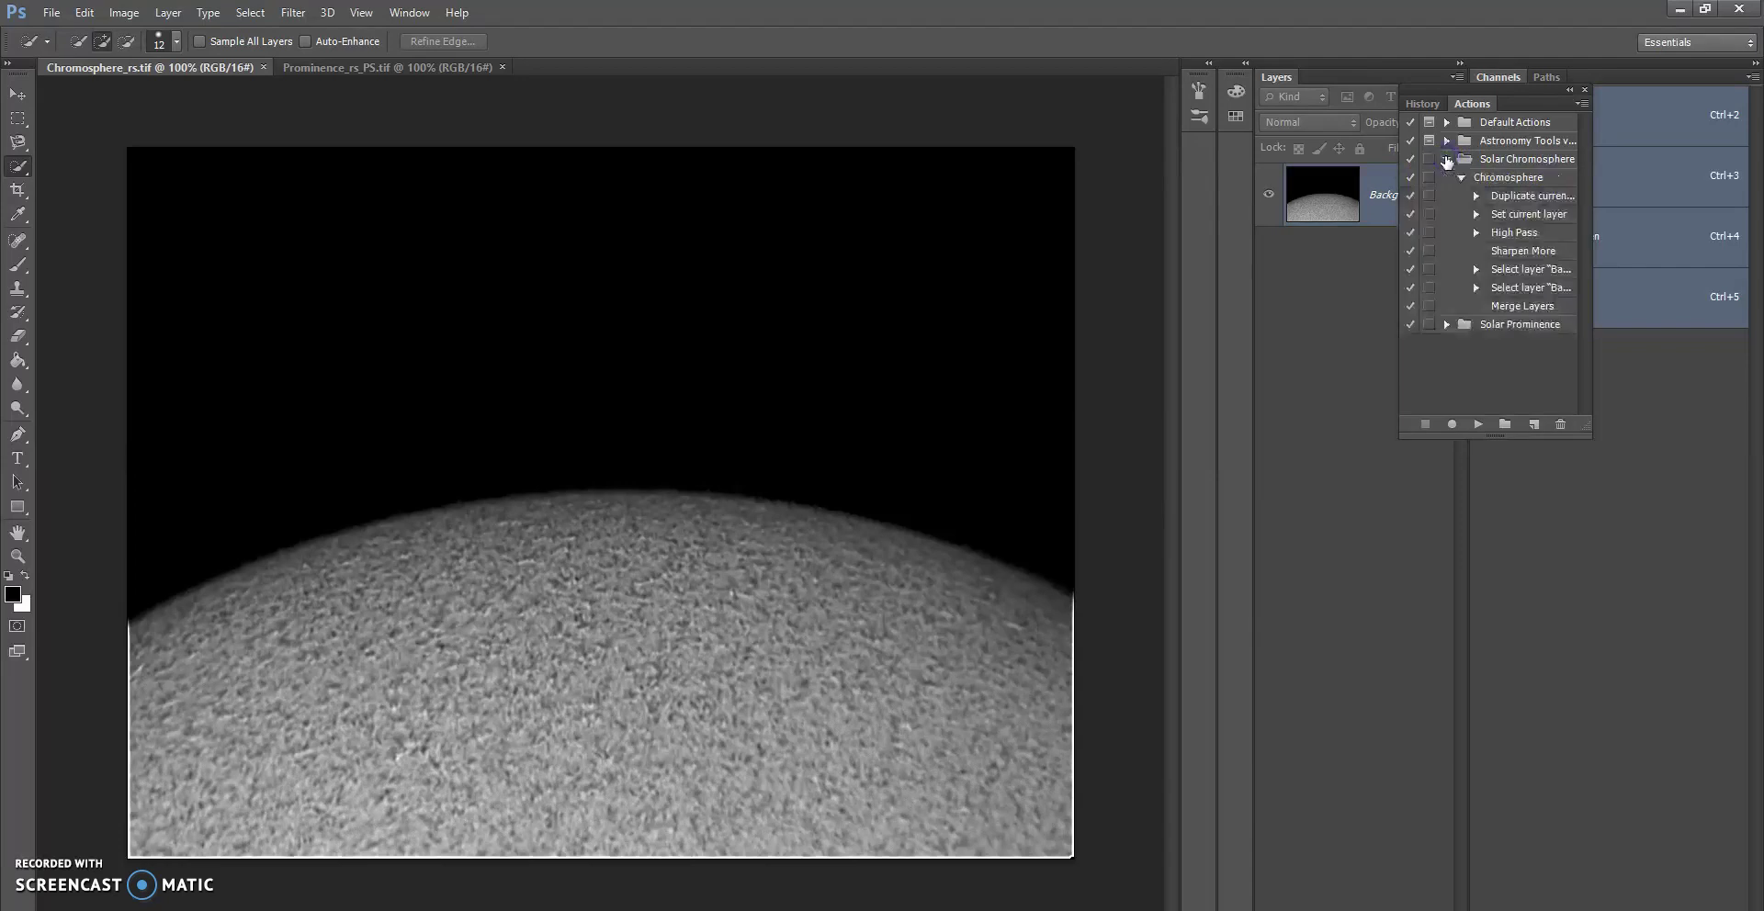
click(1499, 176)
click(1475, 426)
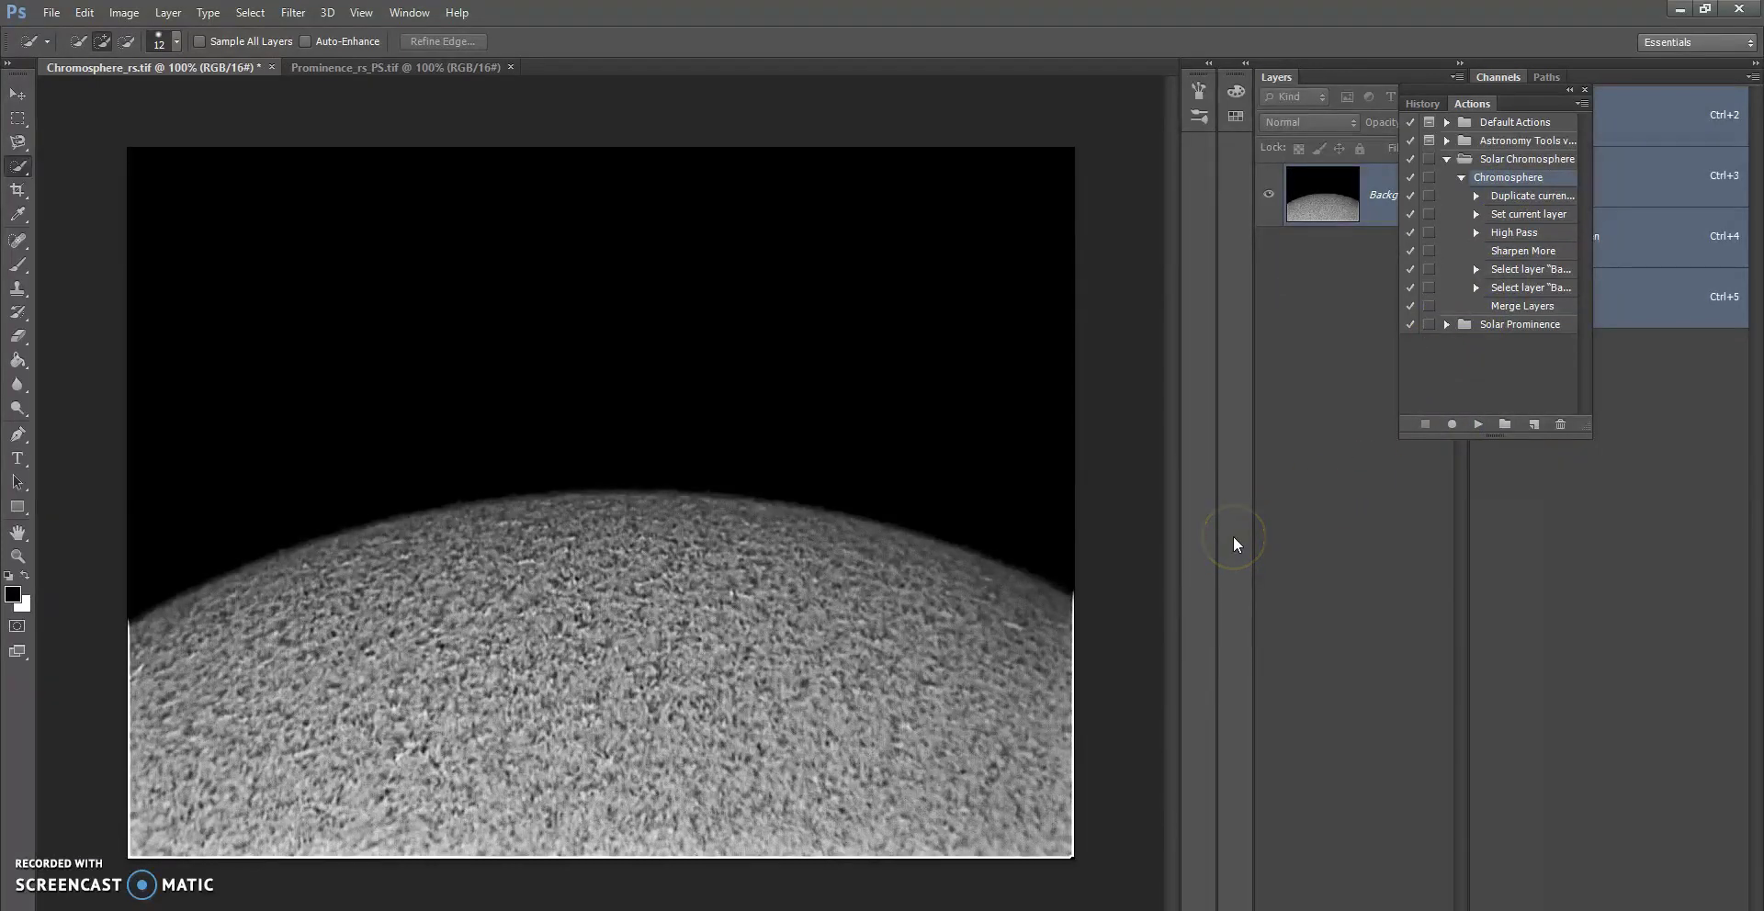
- Try Brightness/Contrast at brightness -5, then cancel it without applying
click(124, 13)
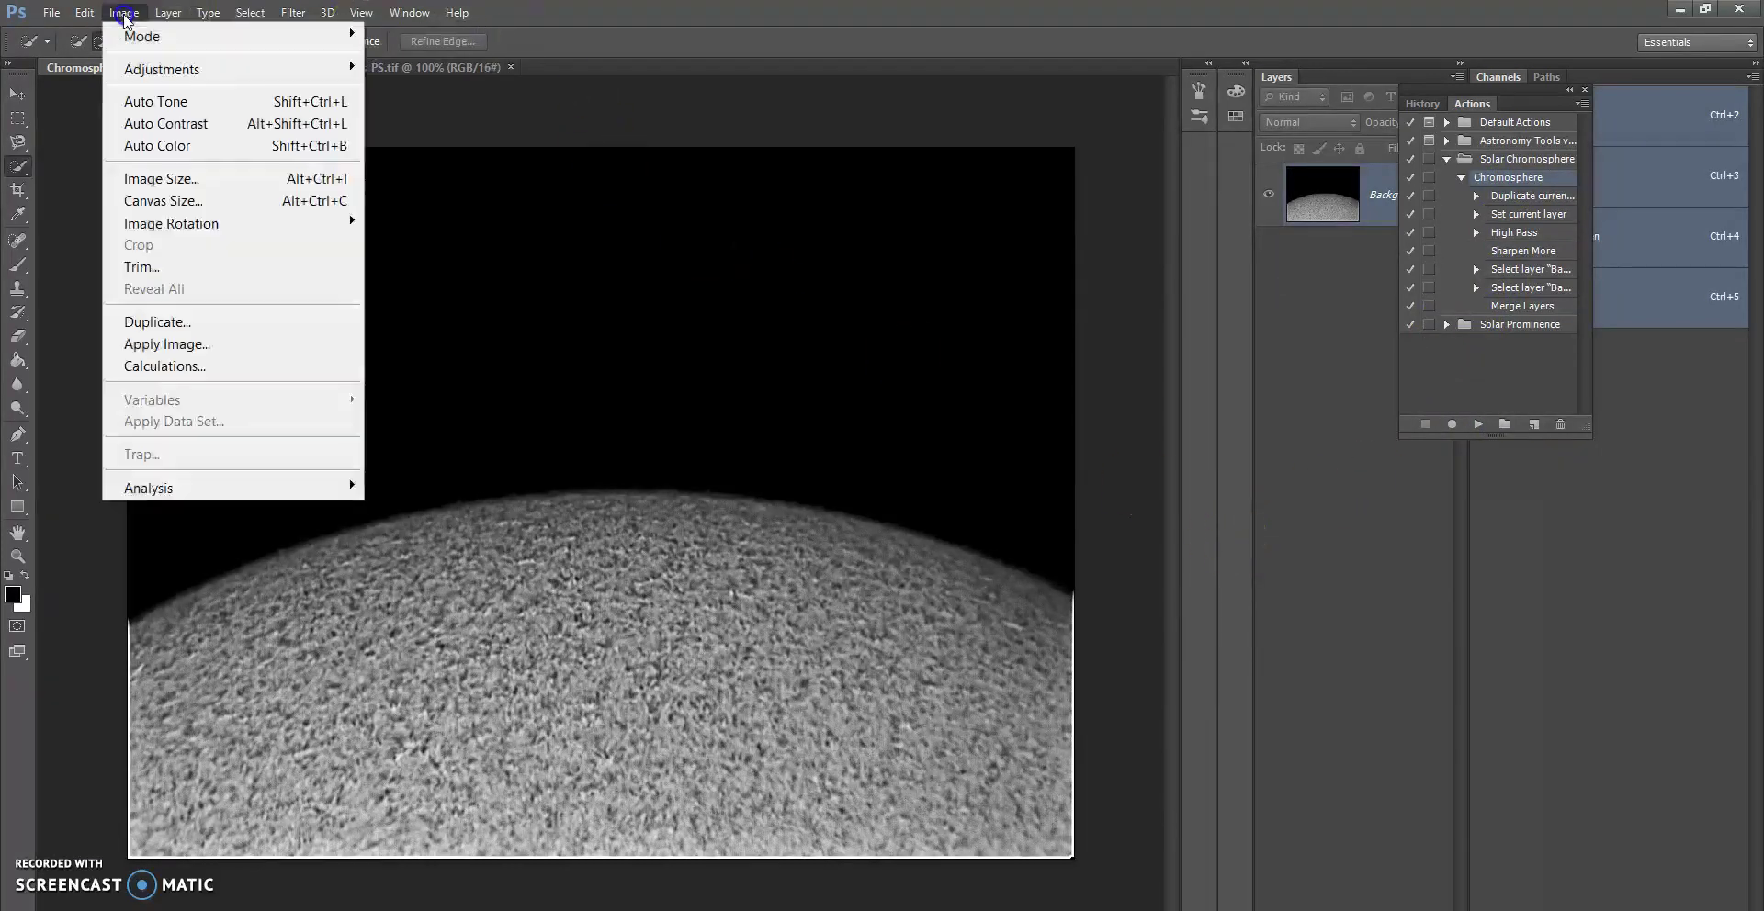
mouse_move(164, 81)
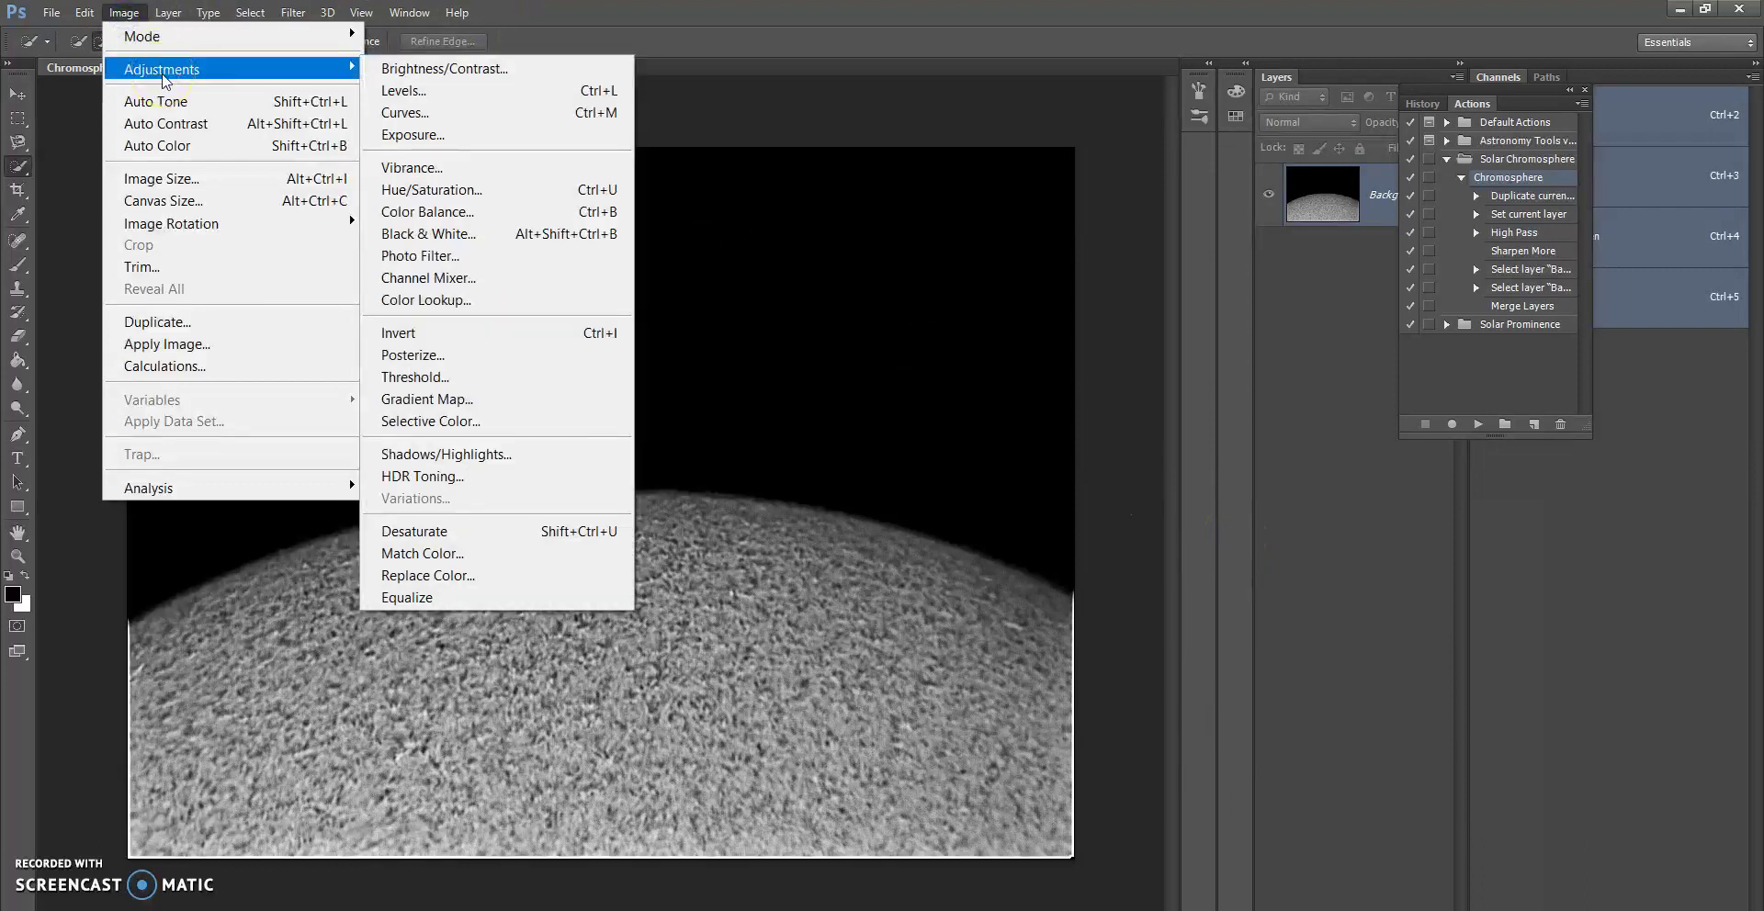
click(404, 68)
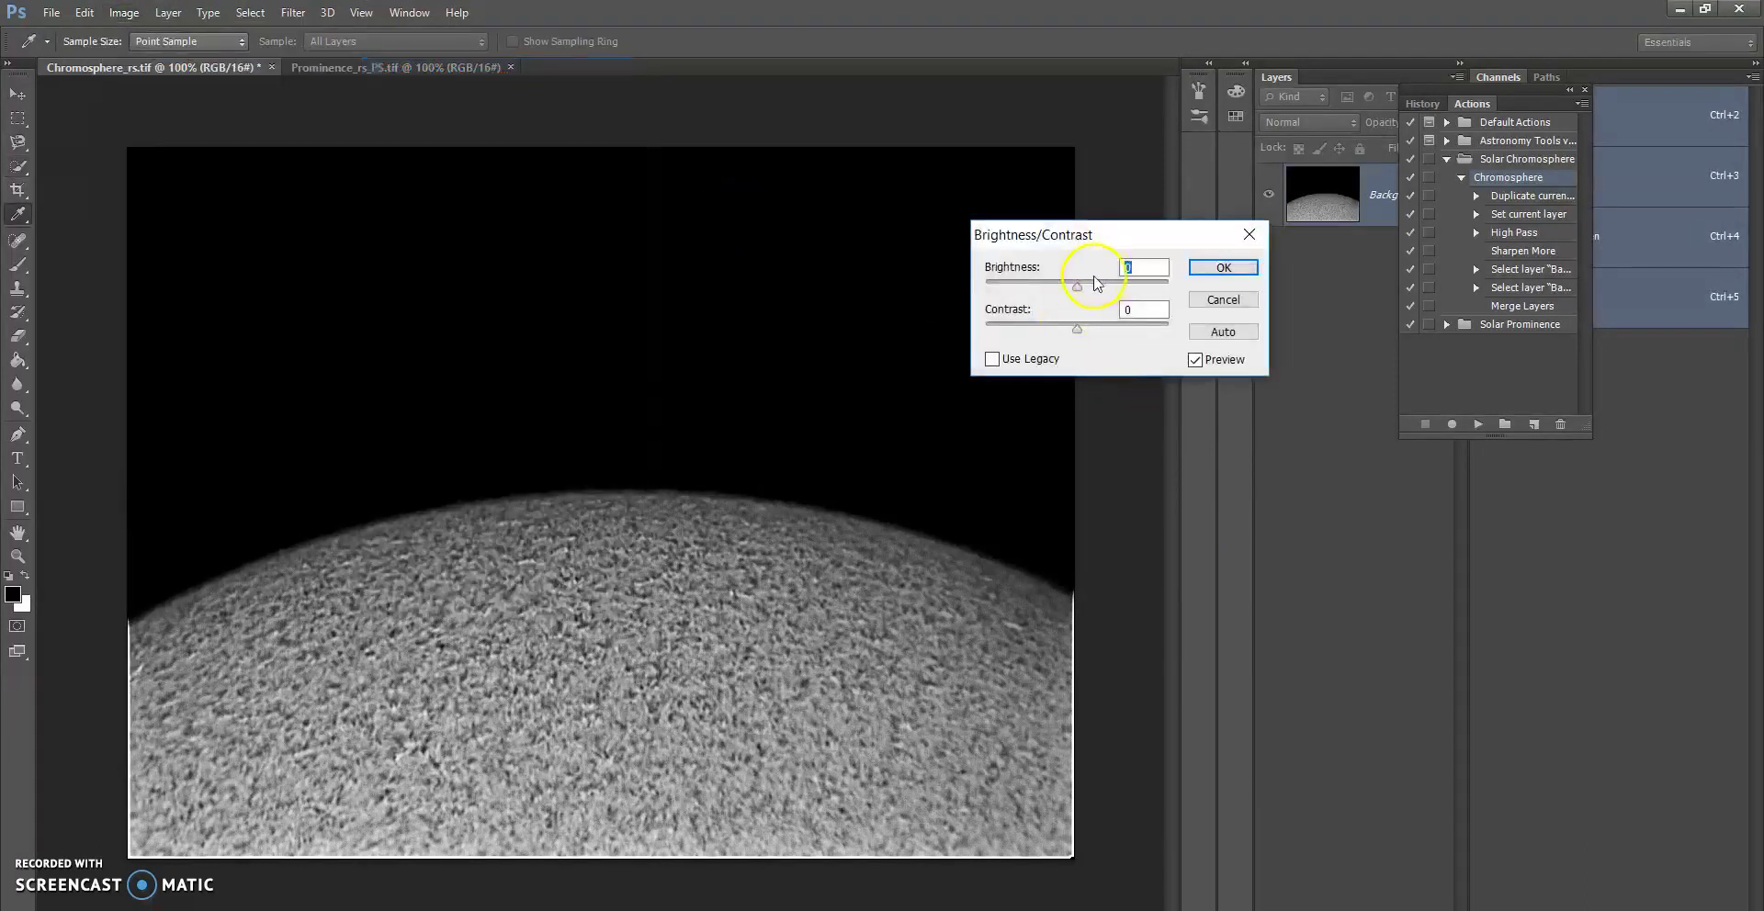
drag(1078, 292, 1073, 340)
click(1224, 298)
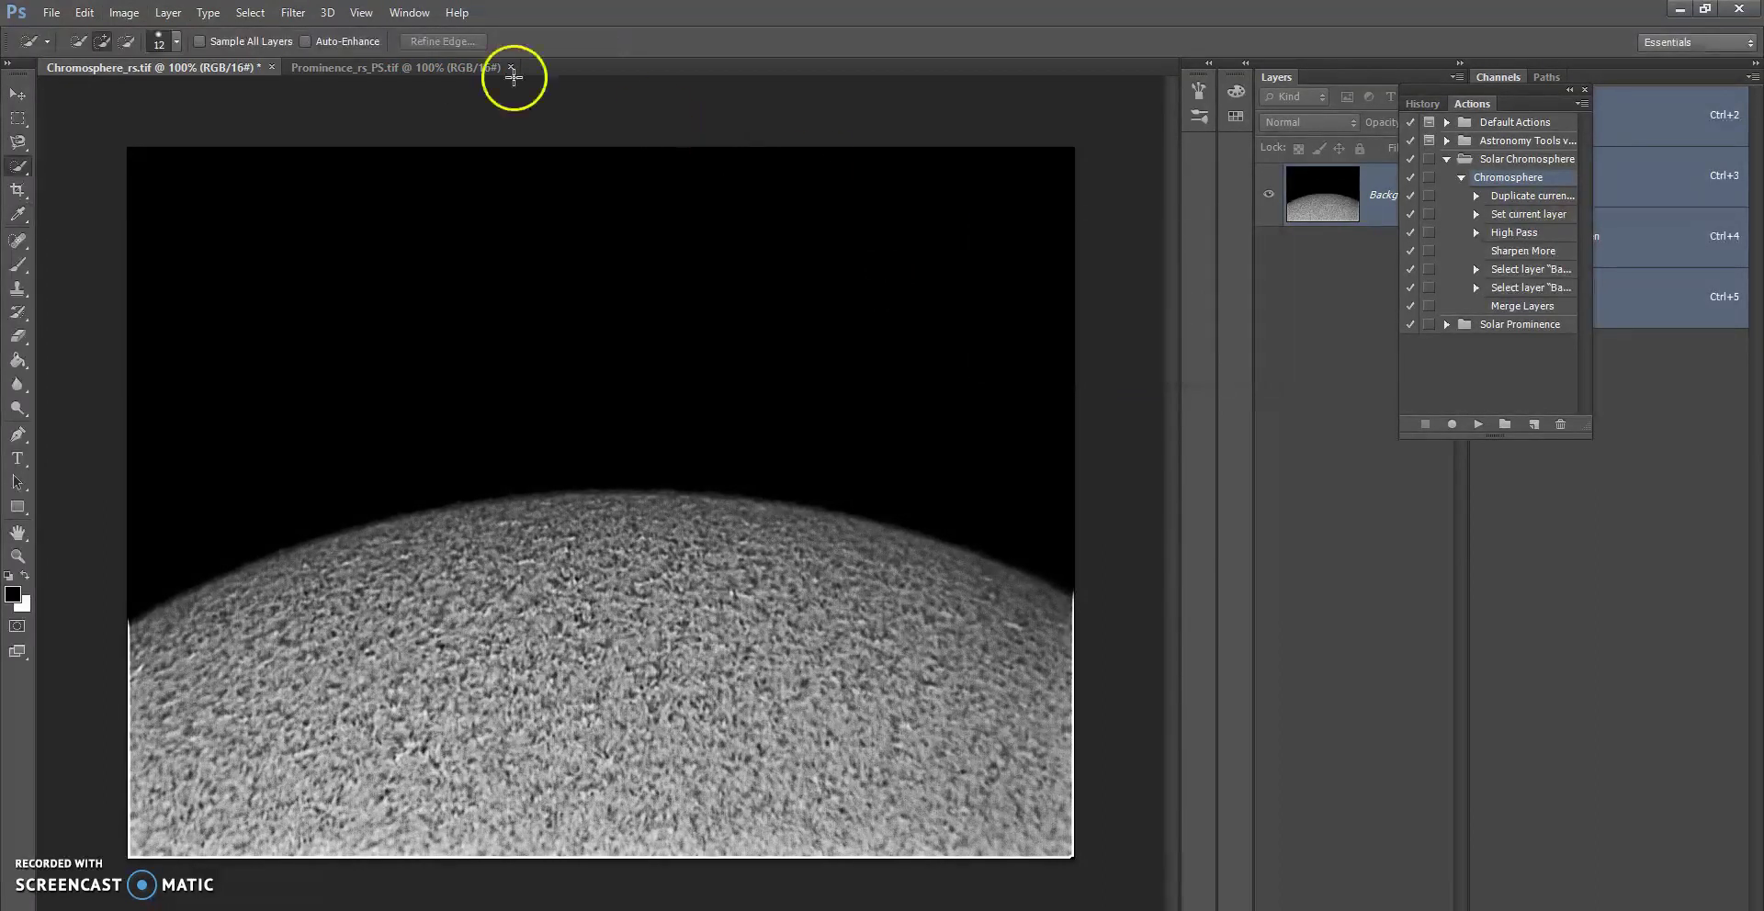
- Apply Levels with black input raised to 26 and midtones lifted to 1.34
click(138, 16)
mouse_move(267, 69)
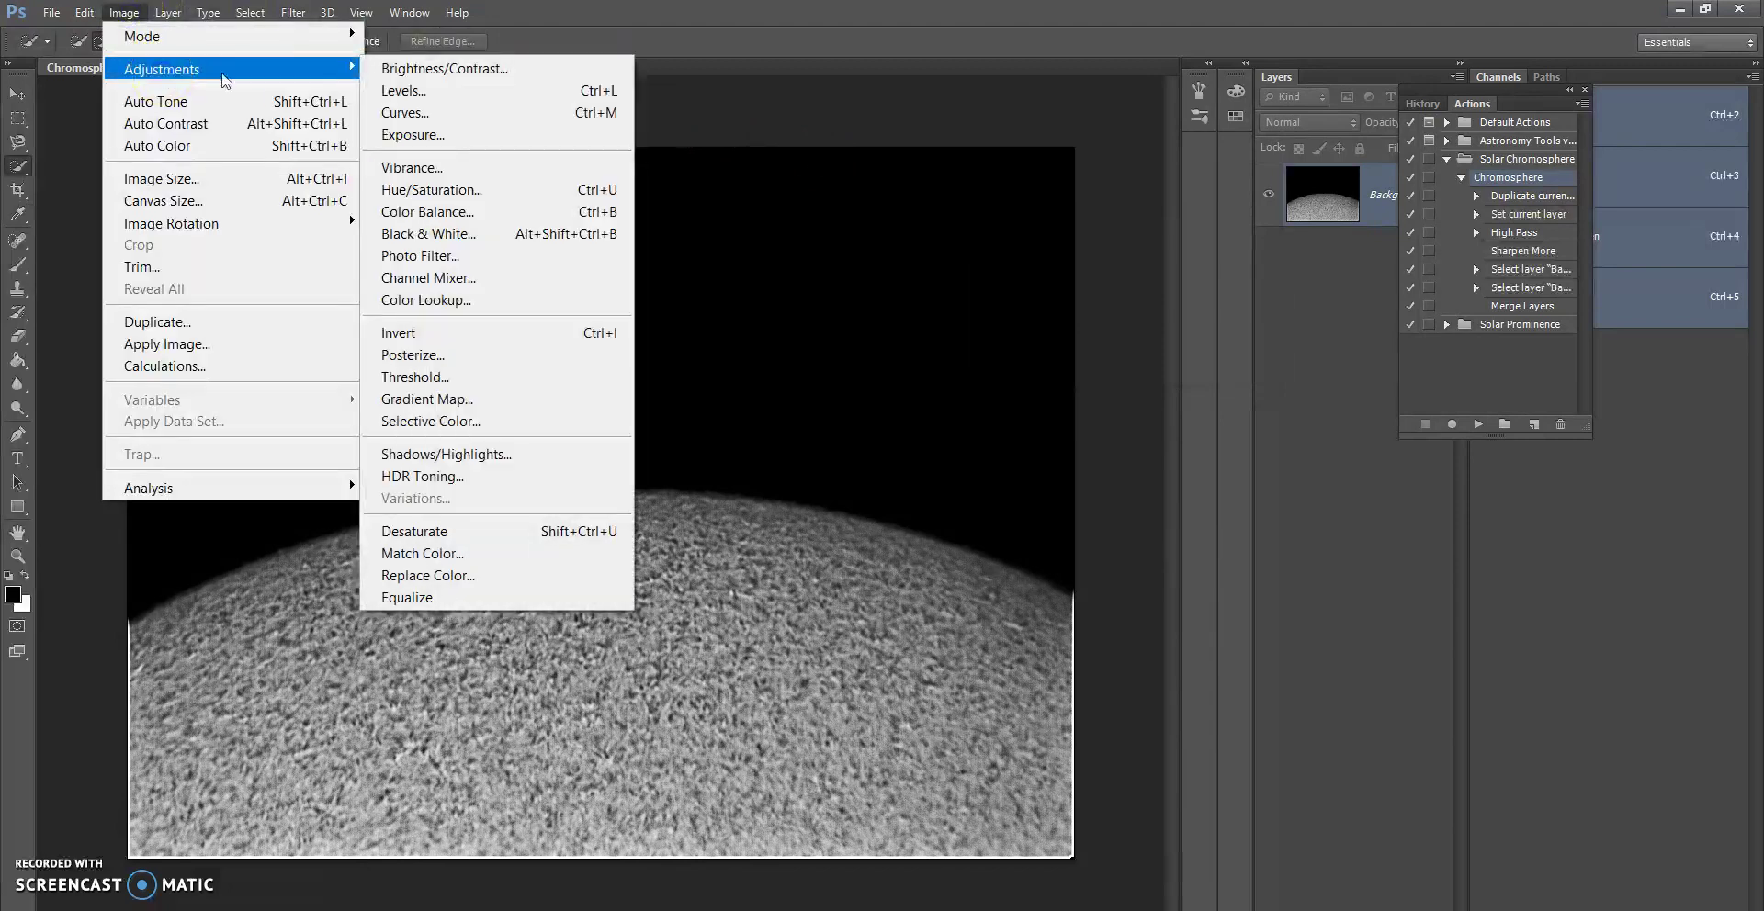
click(397, 91)
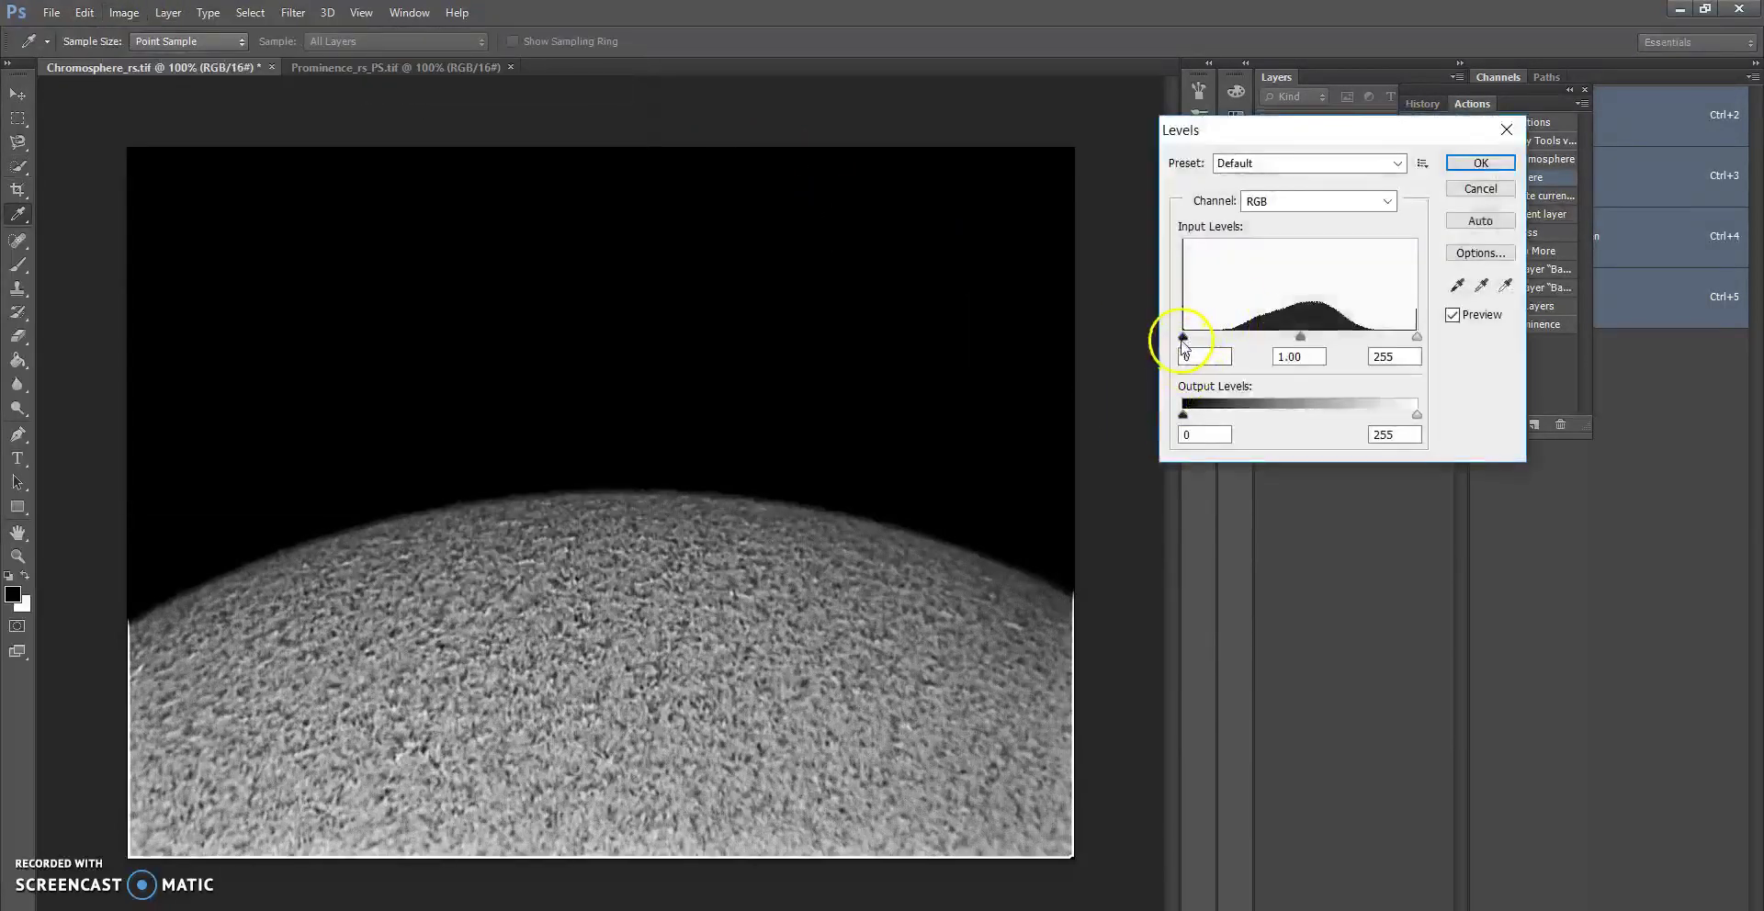
mouse_move(1183, 337)
mouse_down()
mouse_move(1206, 336)
mouse_move(1163, 339)
mouse_up()
drag(1300, 337, 1268, 339)
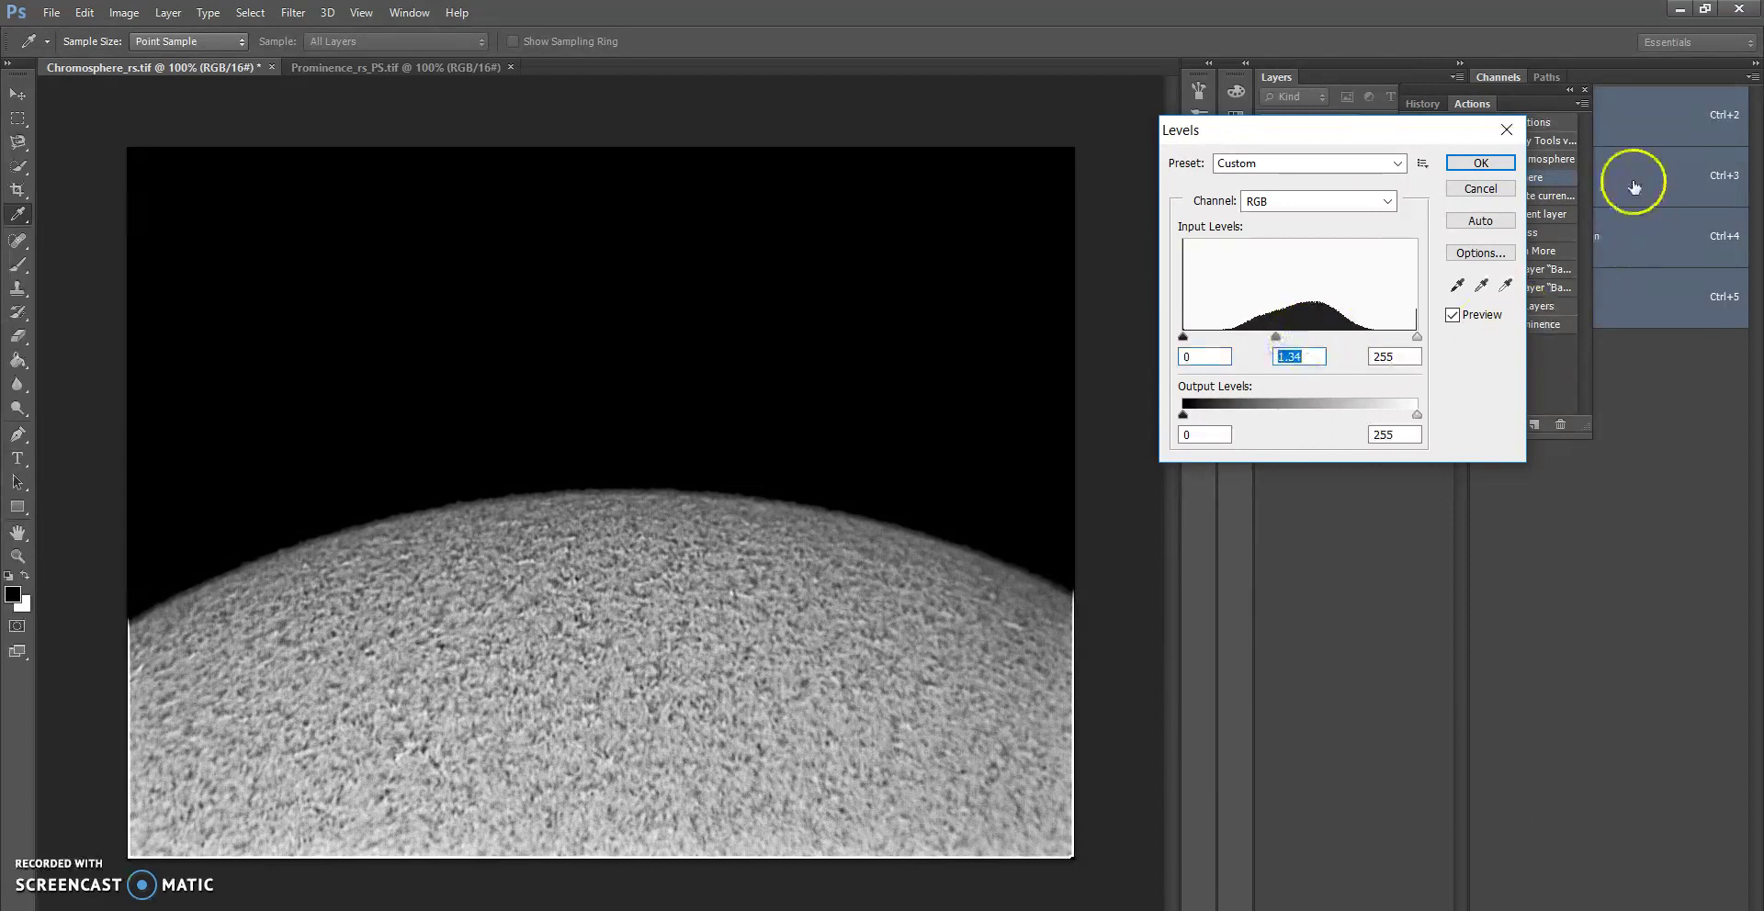
click(1479, 163)
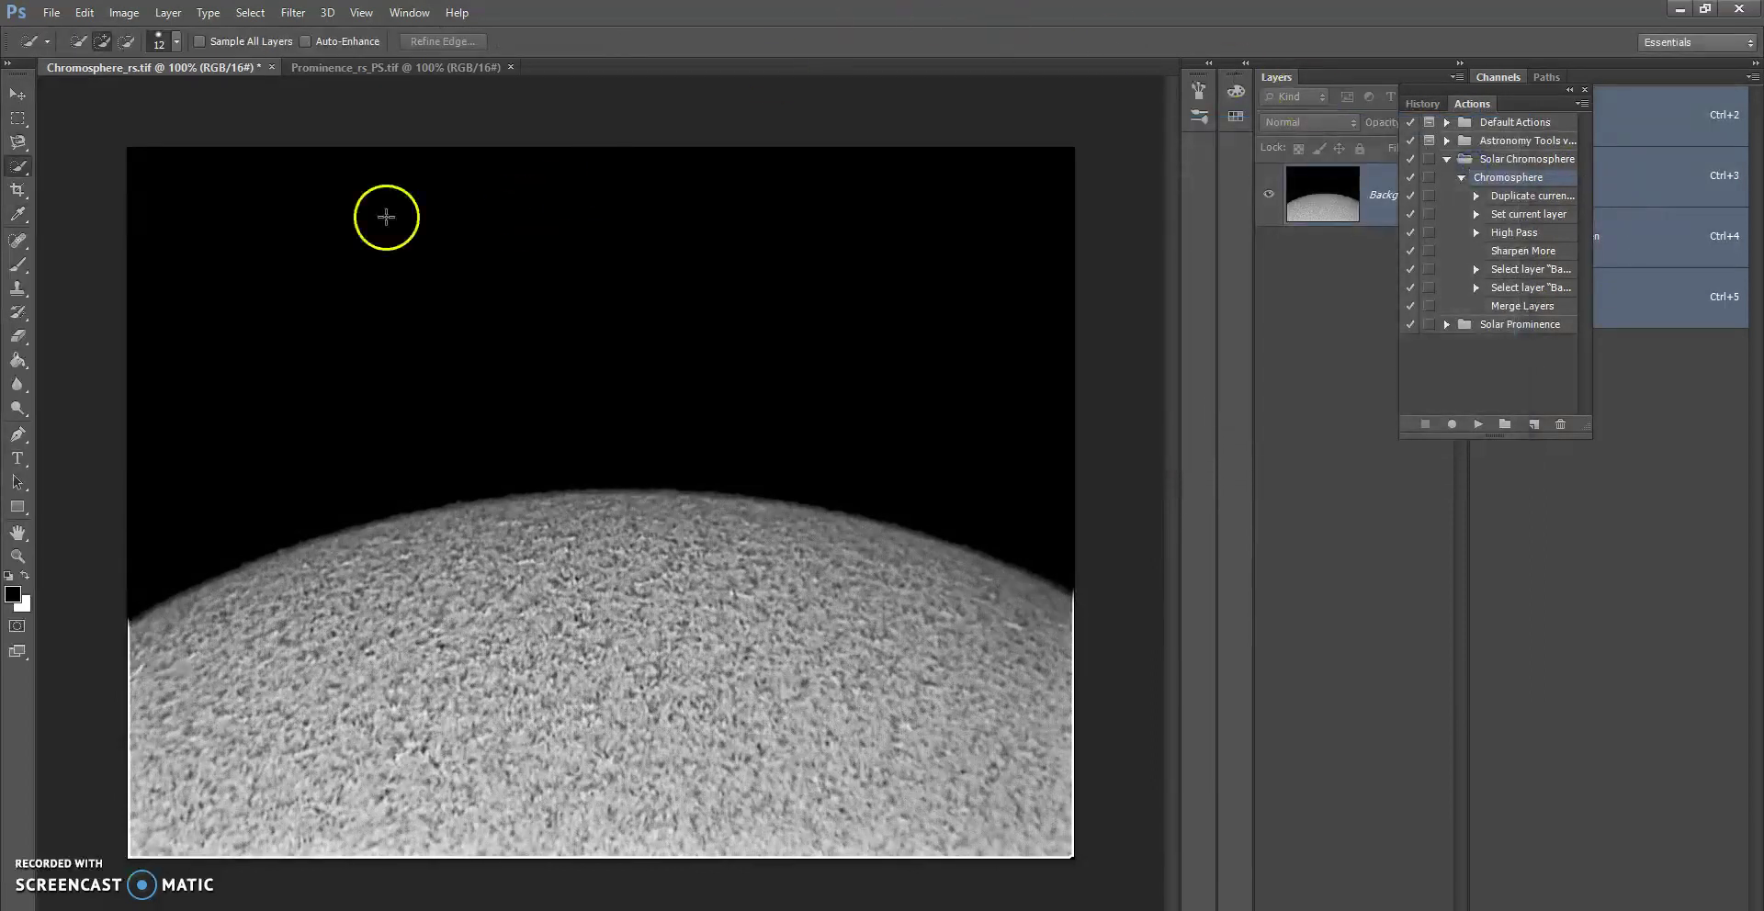
click(250, 13)
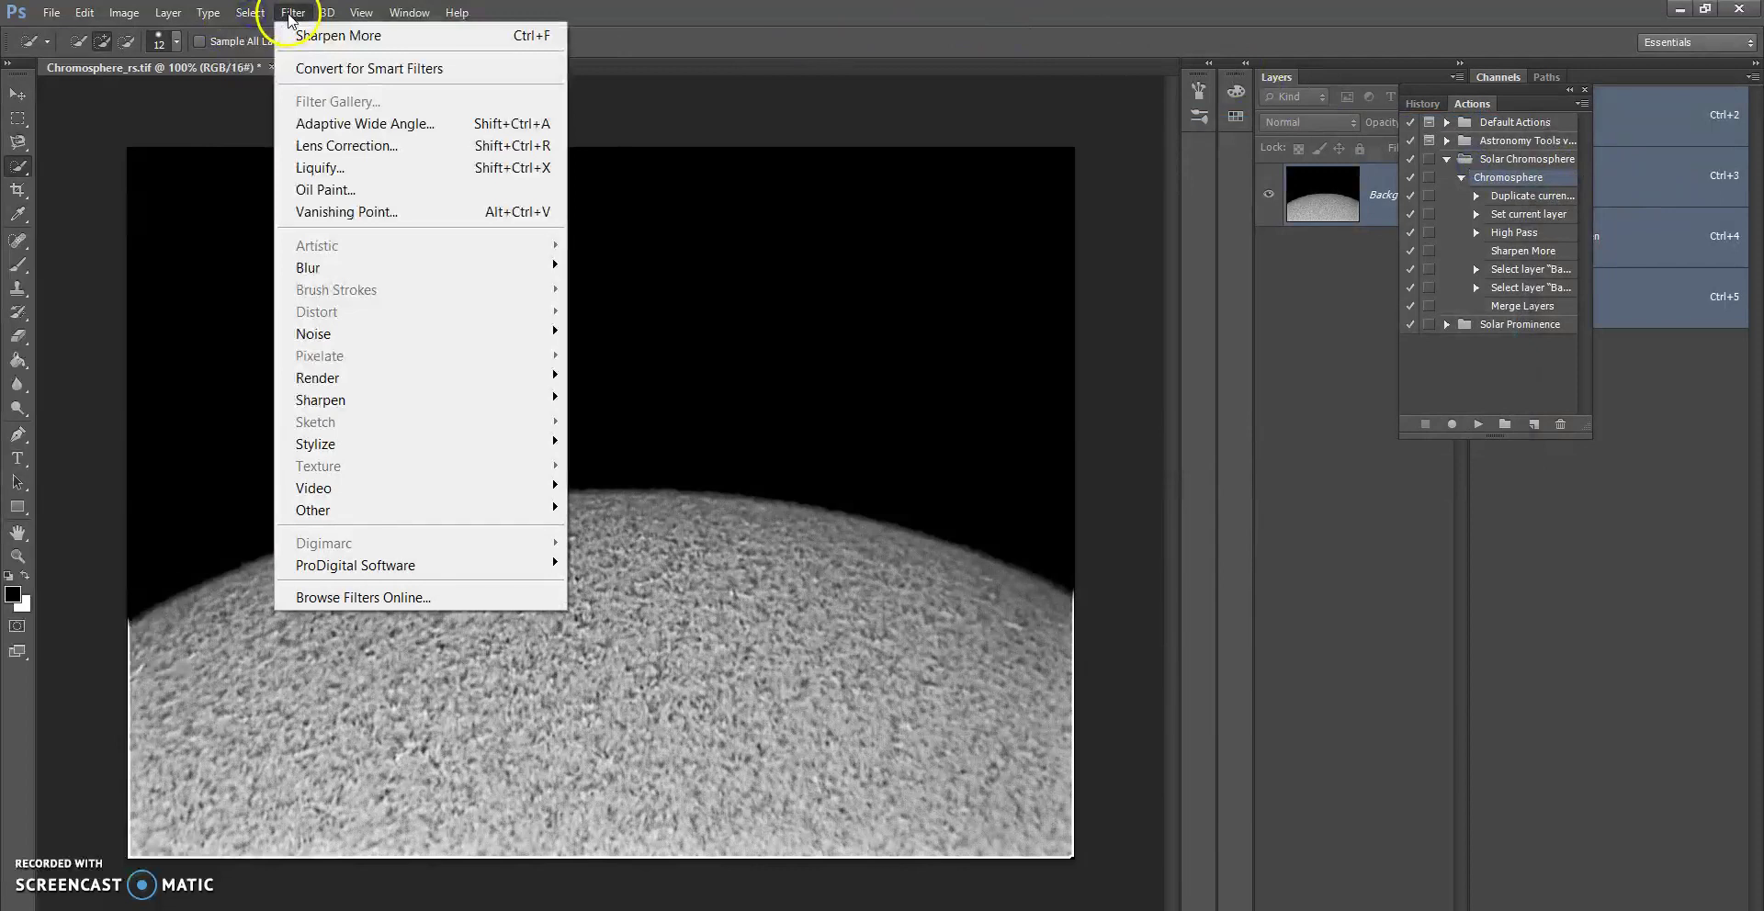
mouse_move(564, 405)
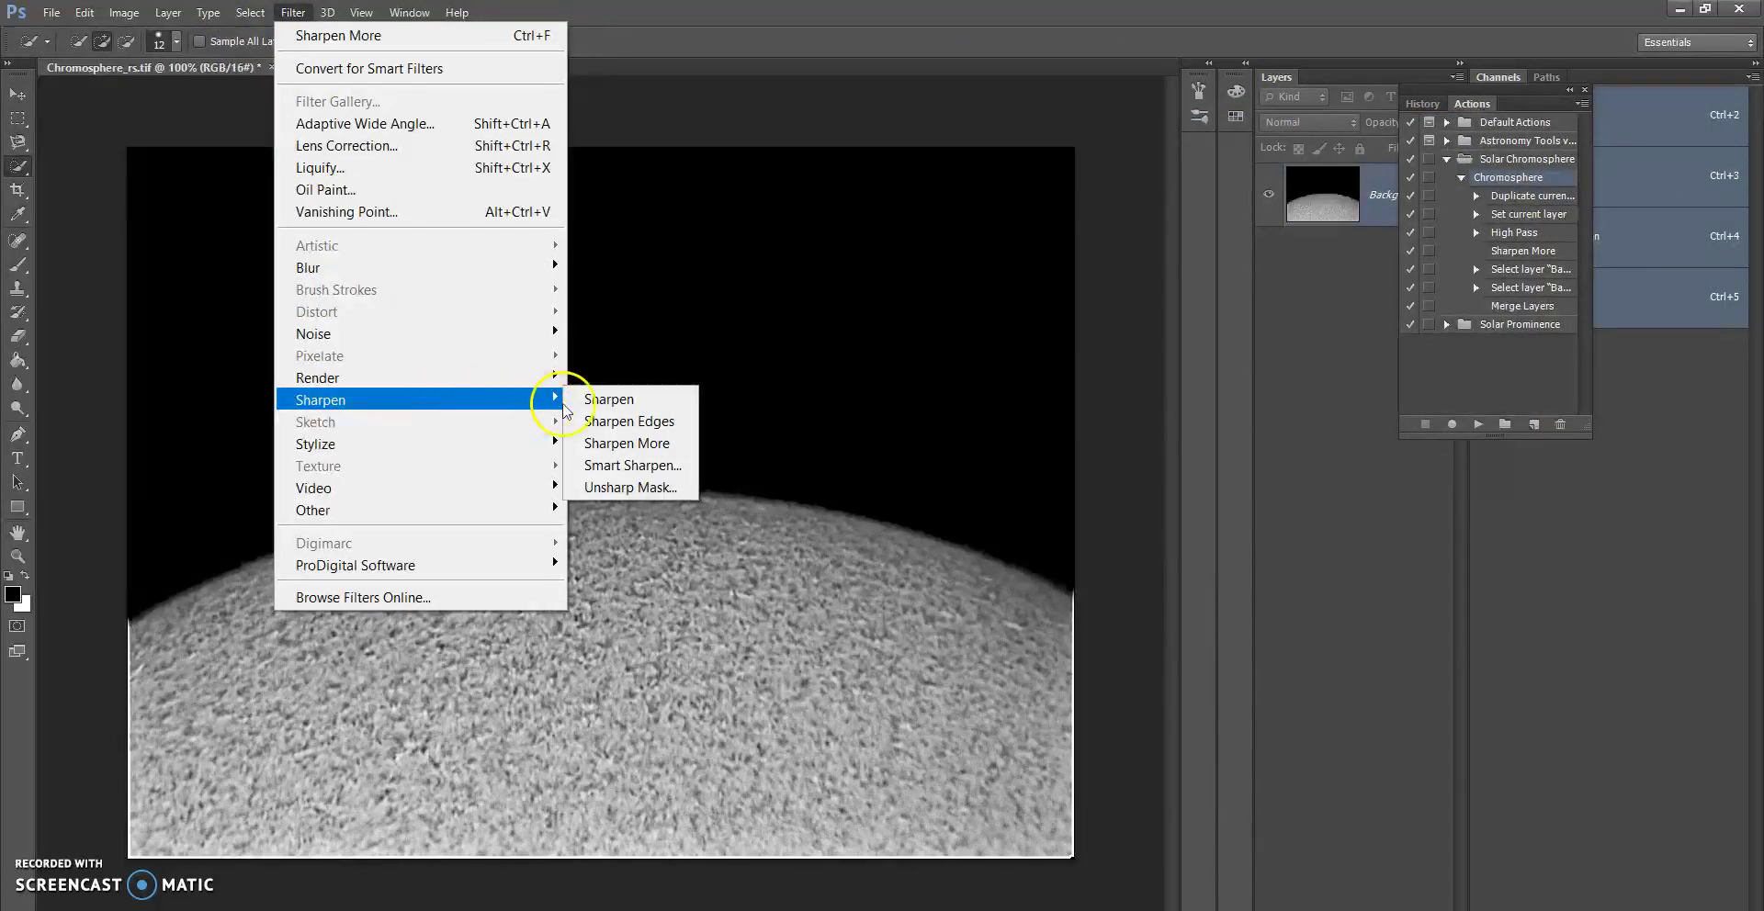
click(622, 445)
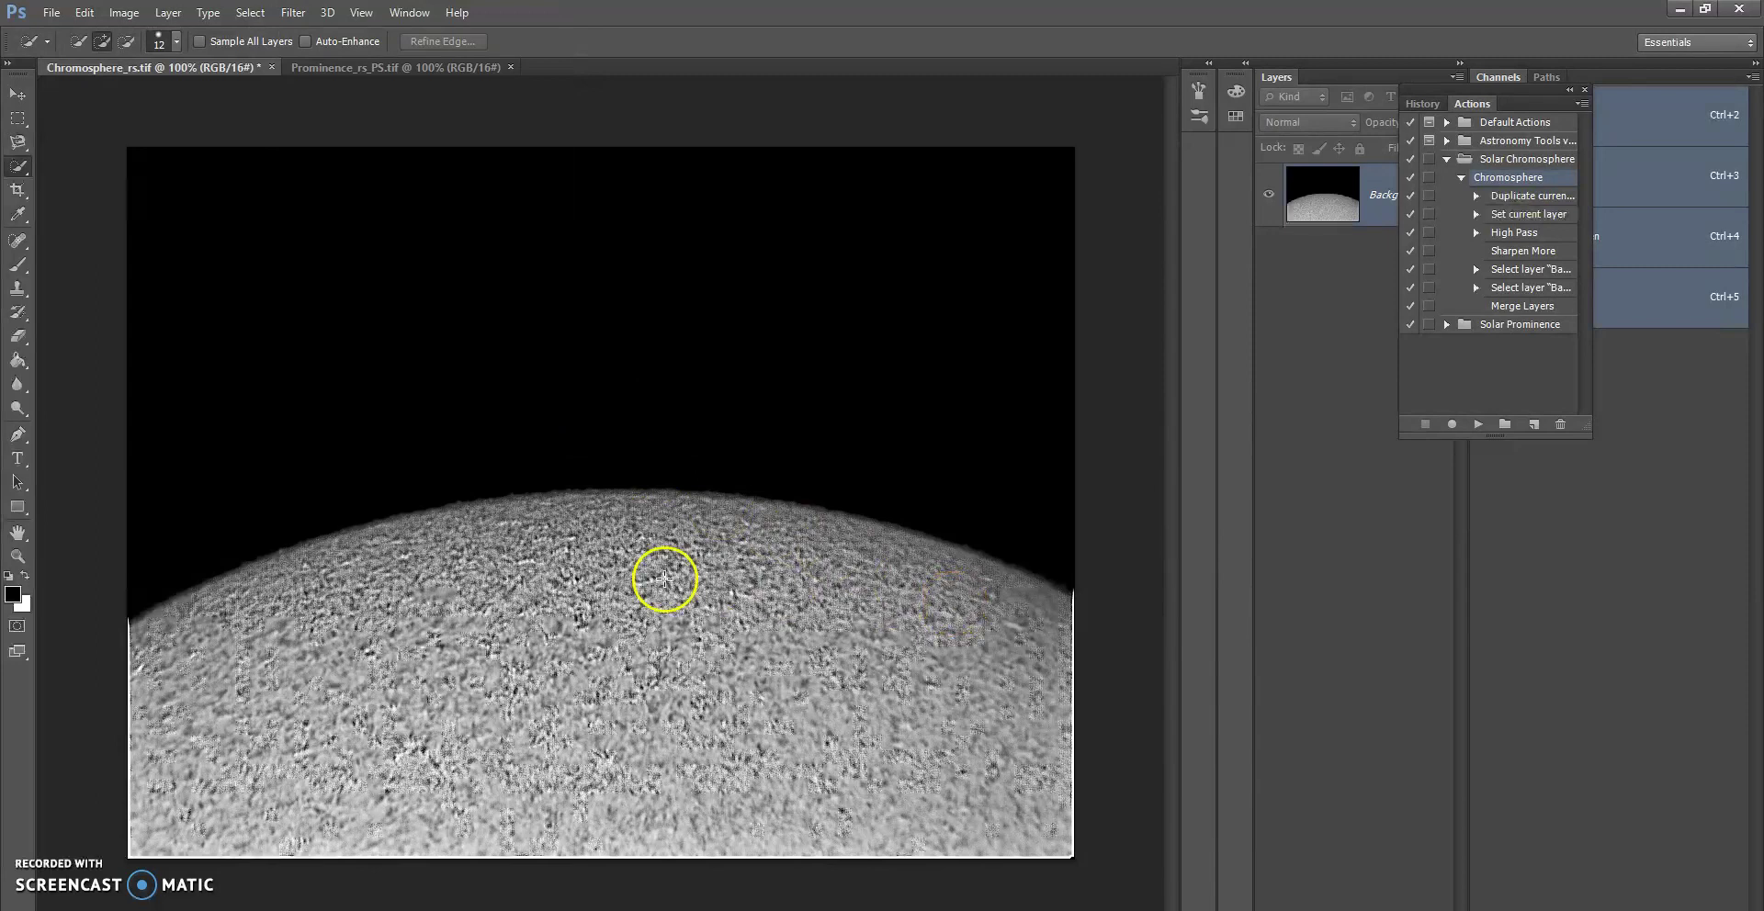
mouse_move(654, 583)
mouse_down()
mouse_move(627, 610)
mouse_move(548, 579)
mouse_up()
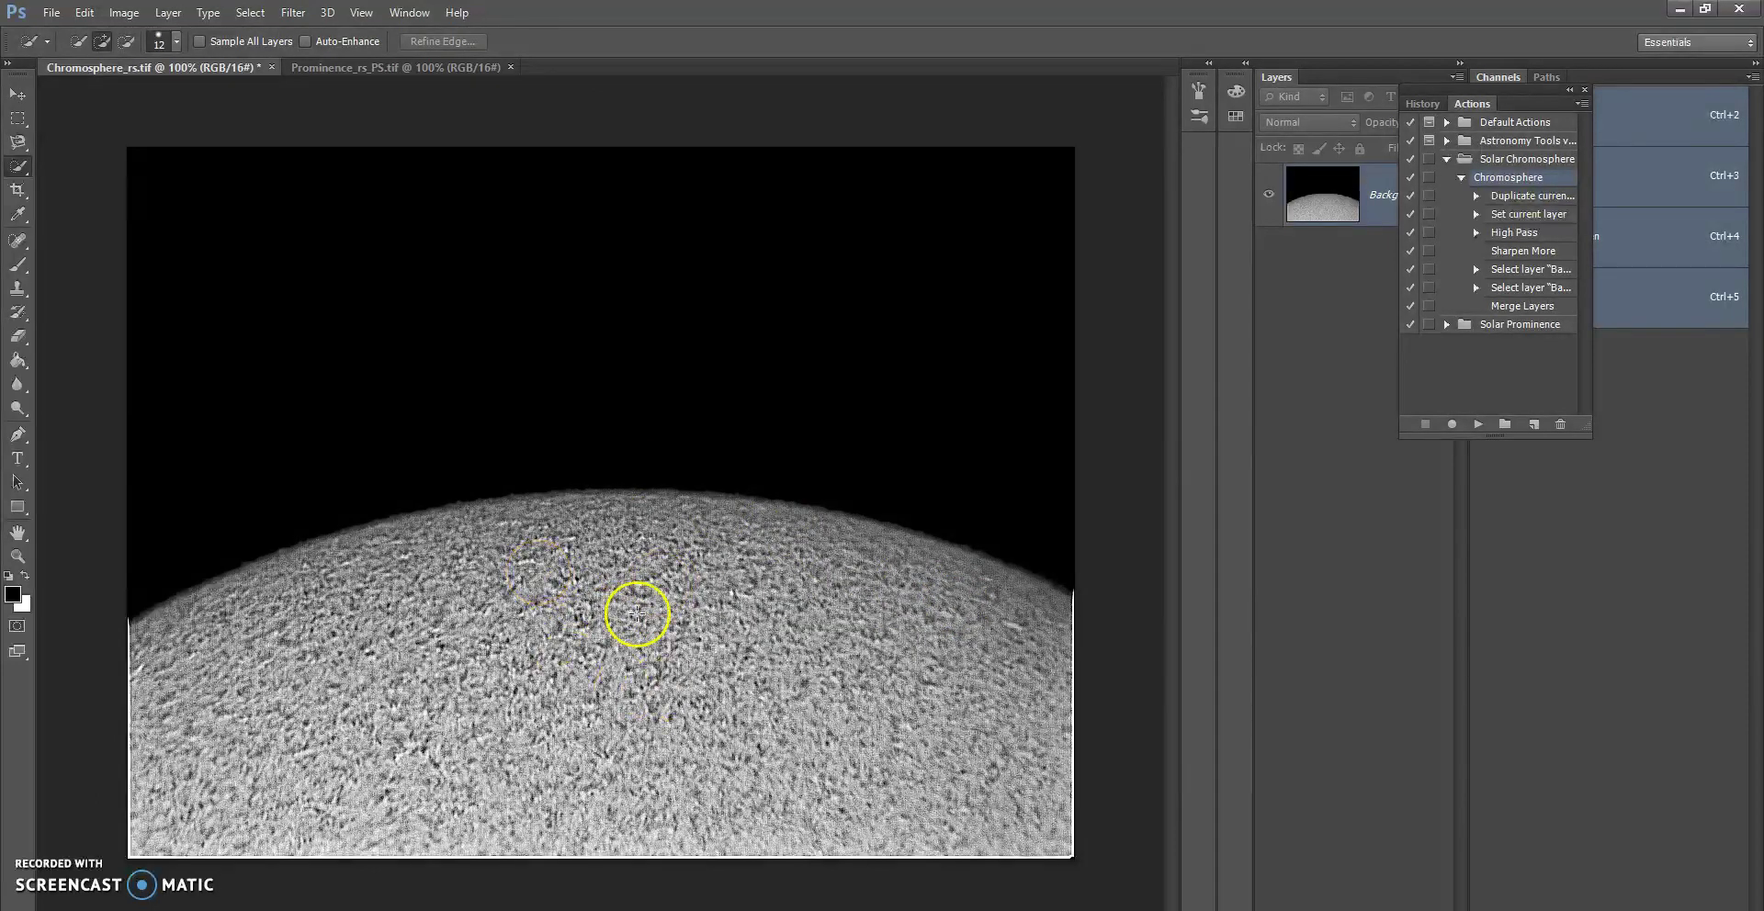
click(85, 14)
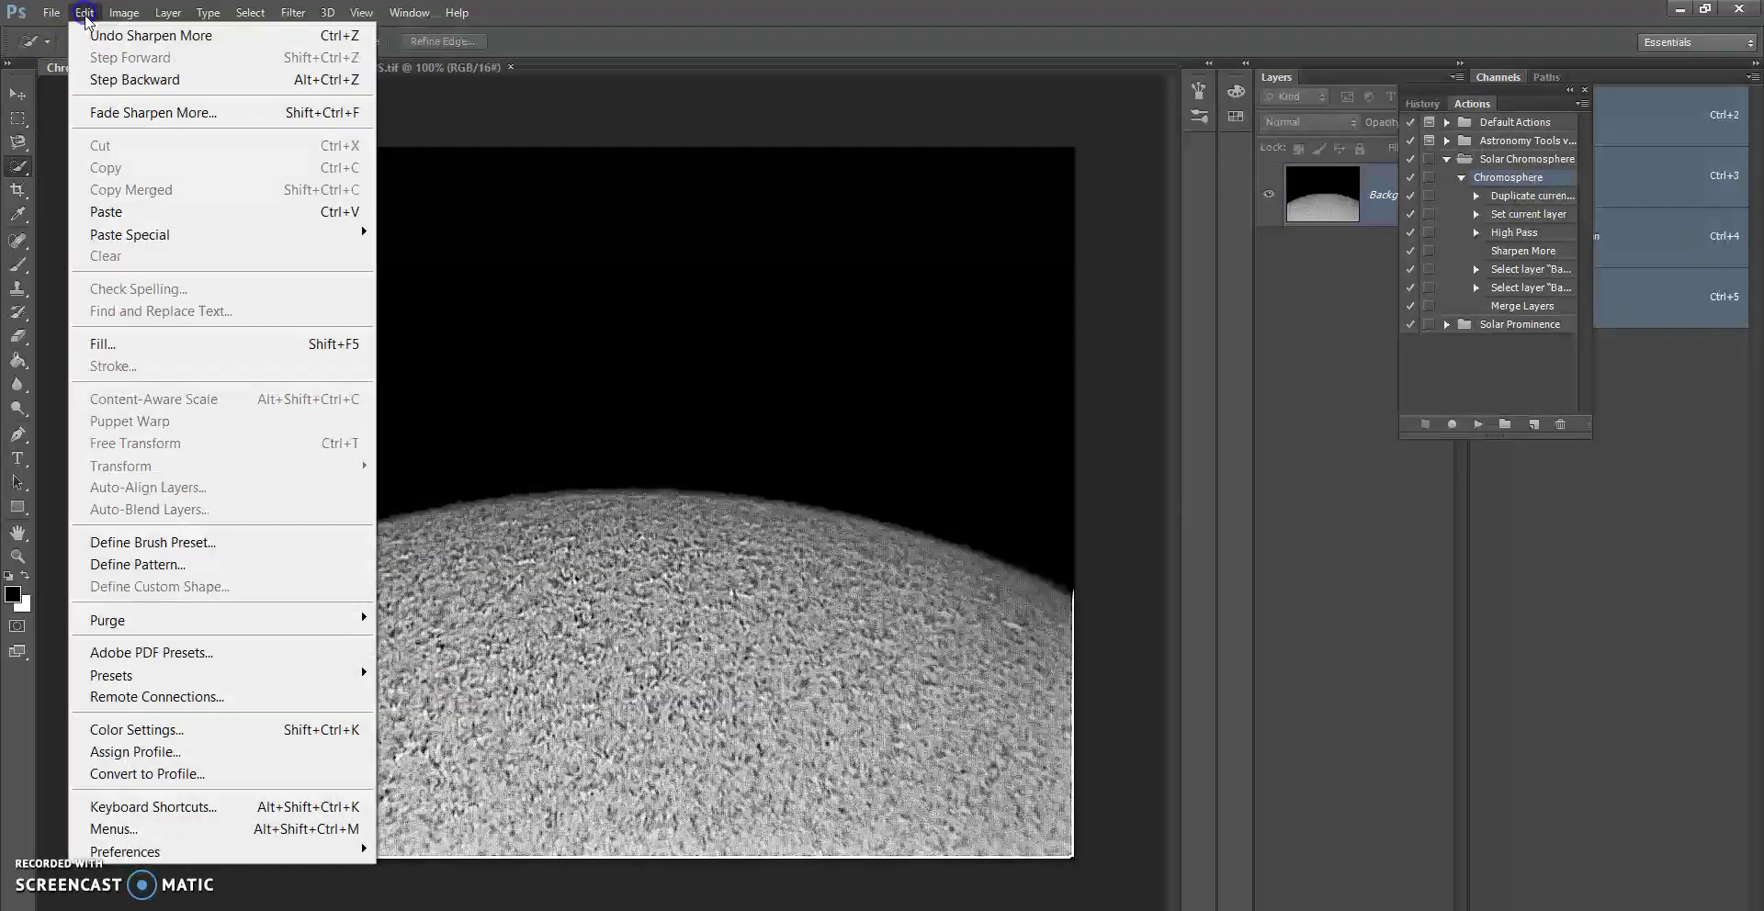
click(120, 80)
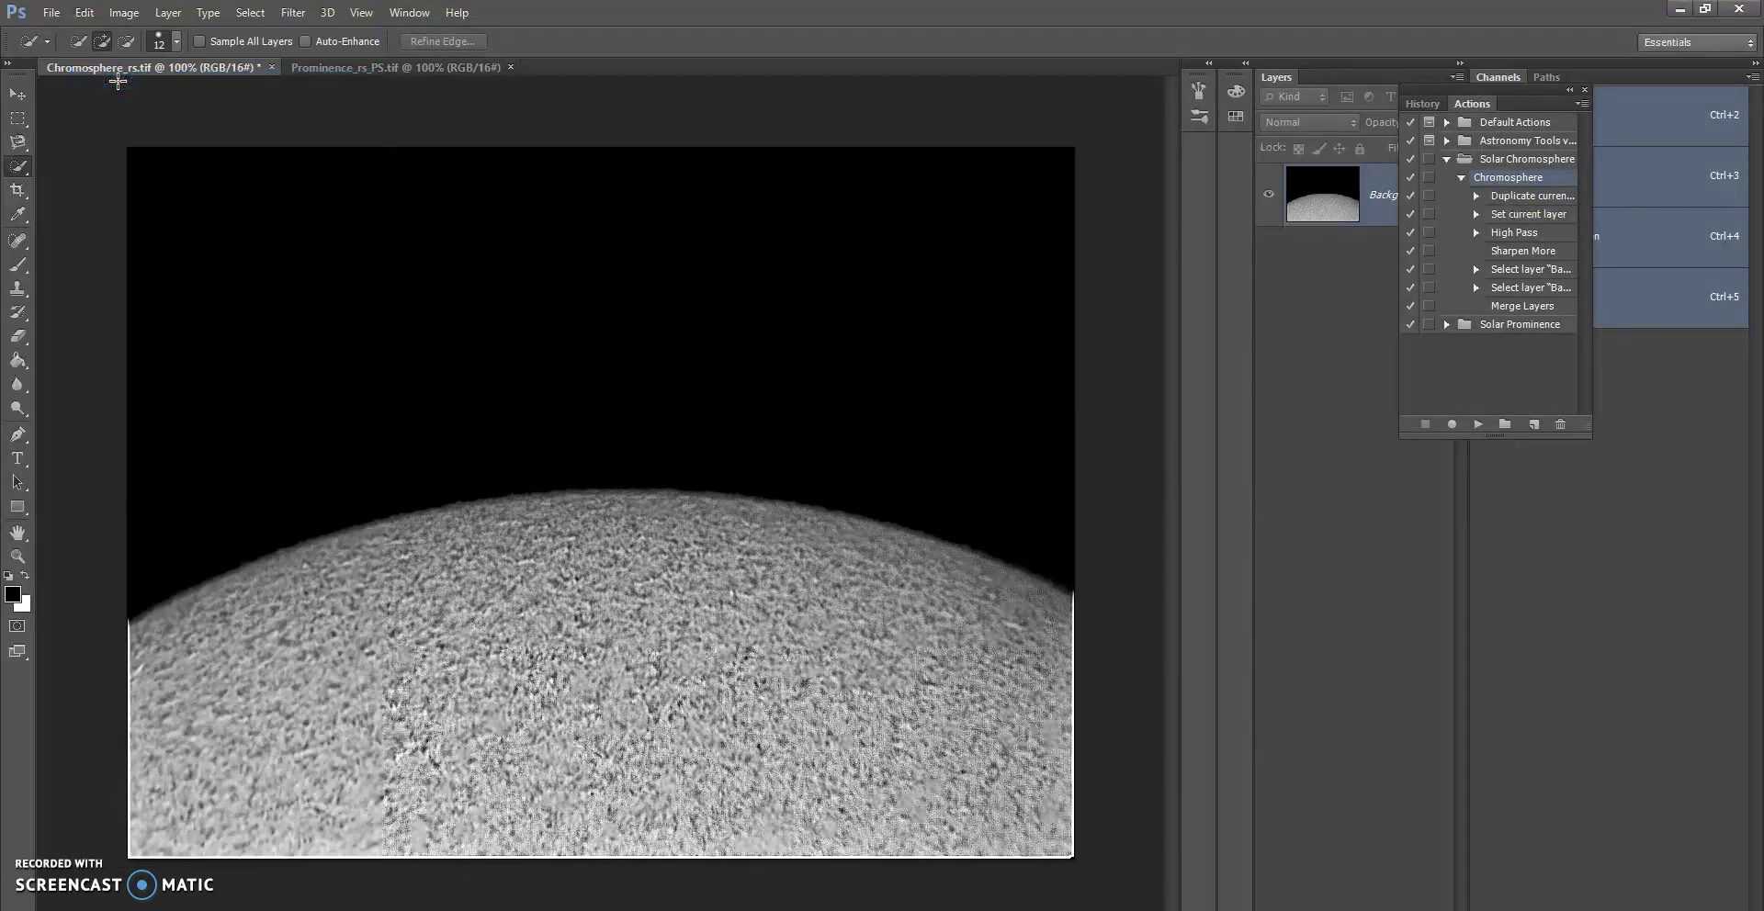
key(ctrl+alt+z)
- Save the chromosphere image as the uncompressed TIFF Chromosphere_rs_PS.tif
click(547, 320)
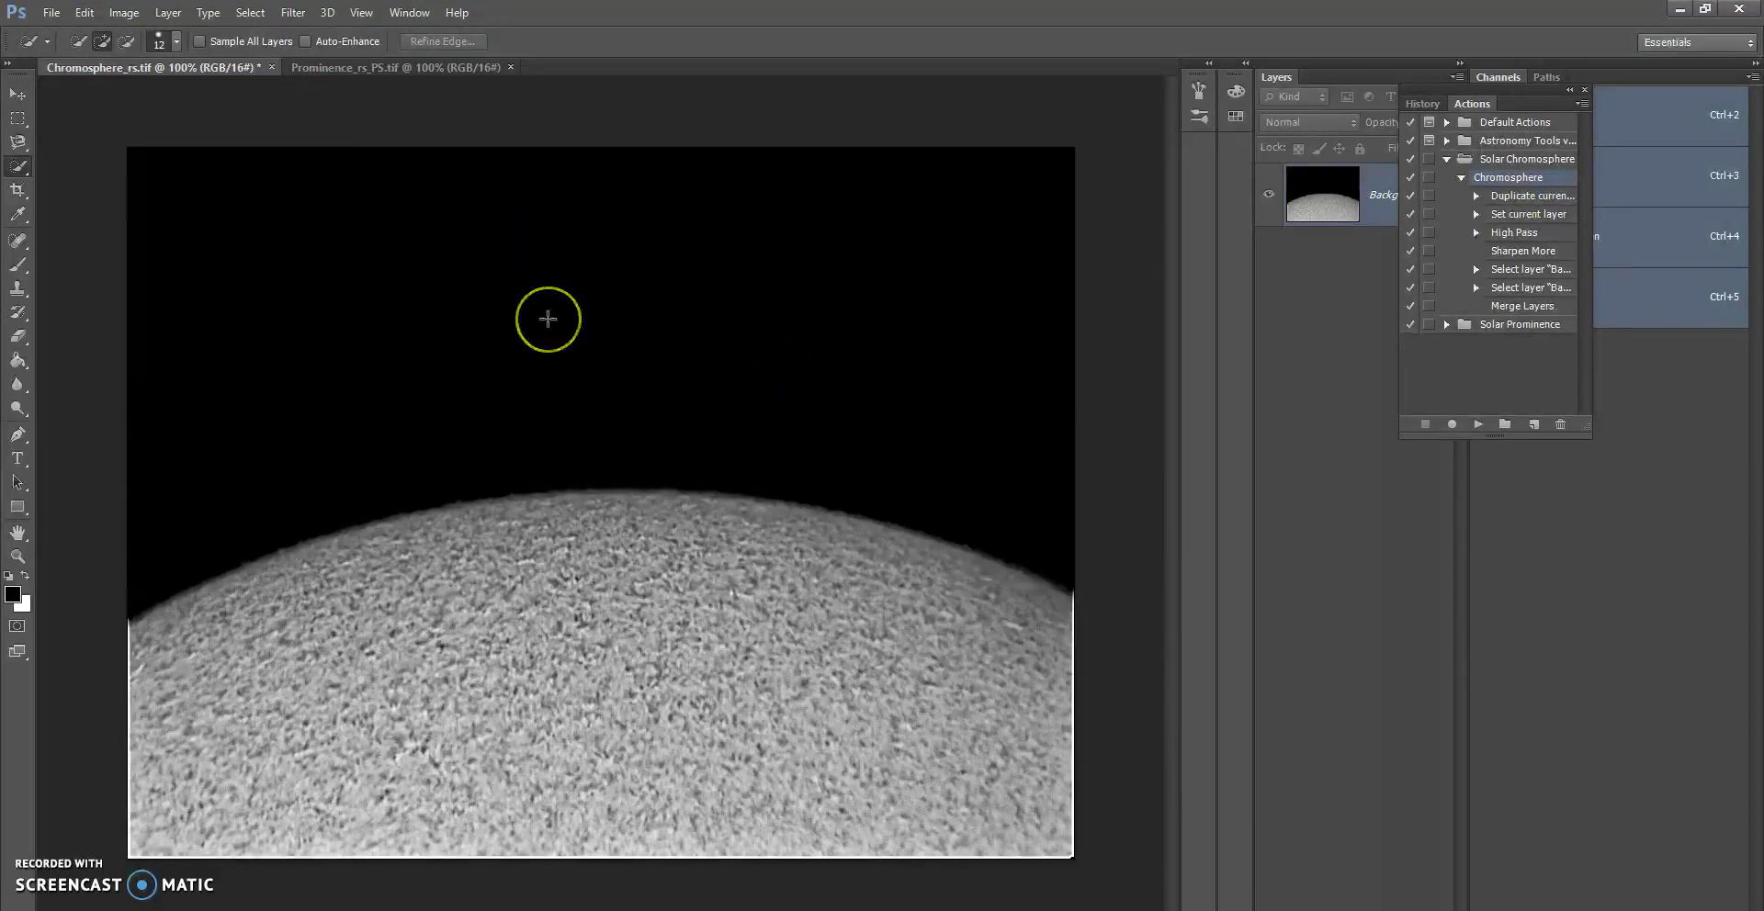
click(54, 14)
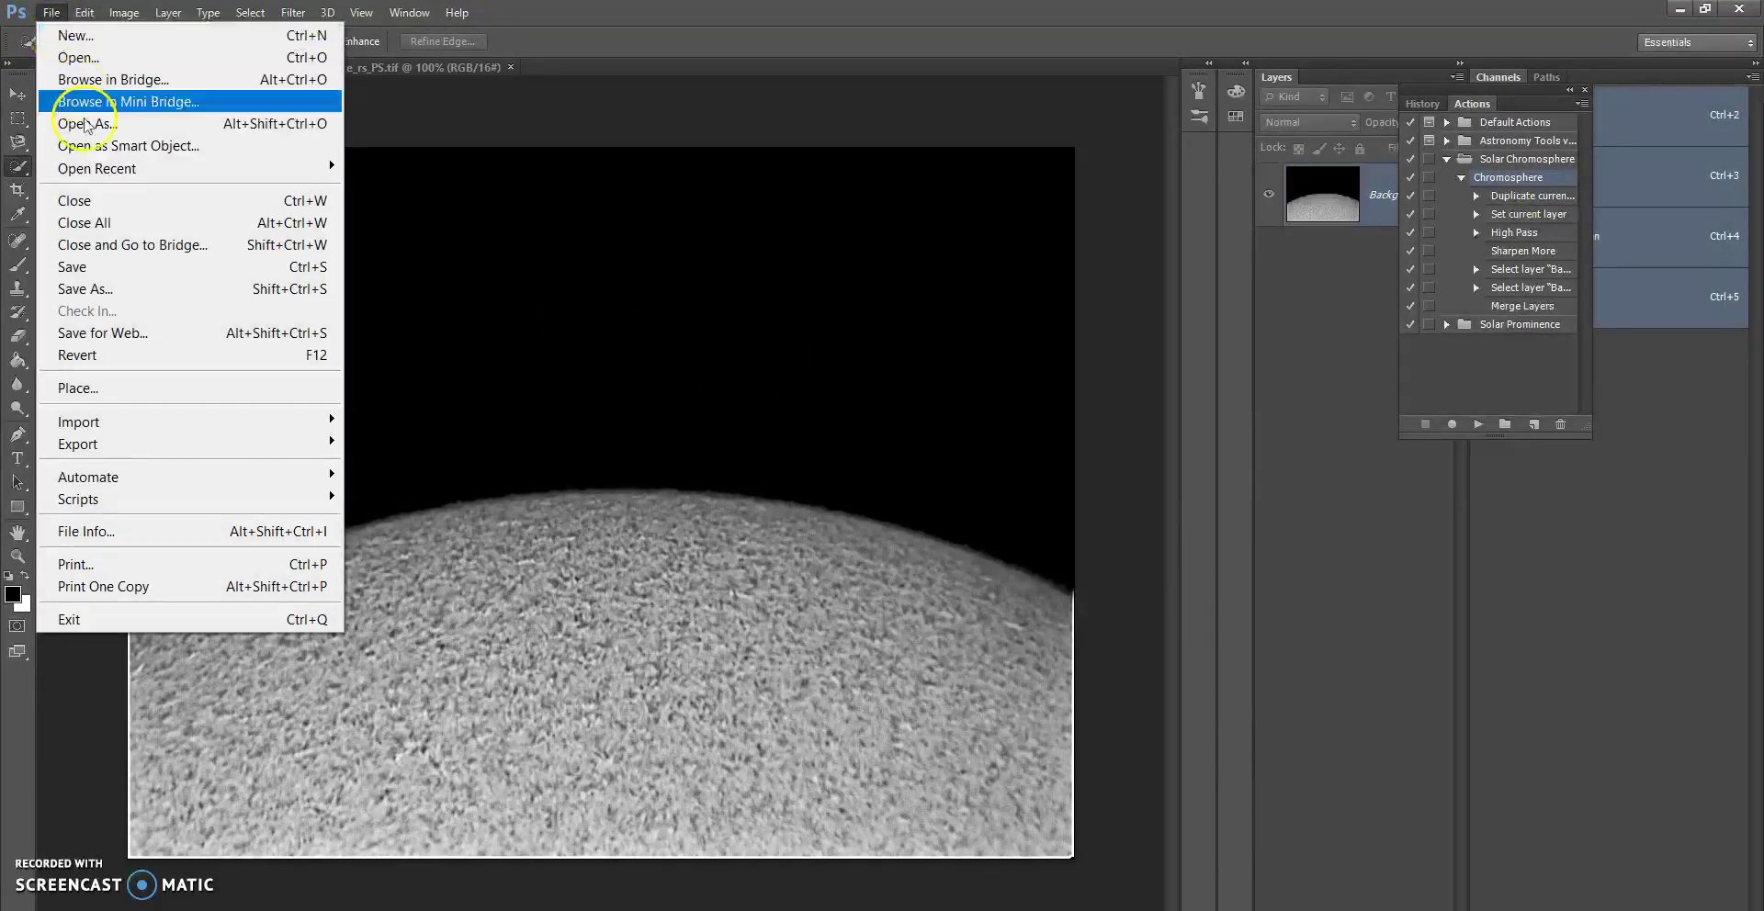
click(141, 291)
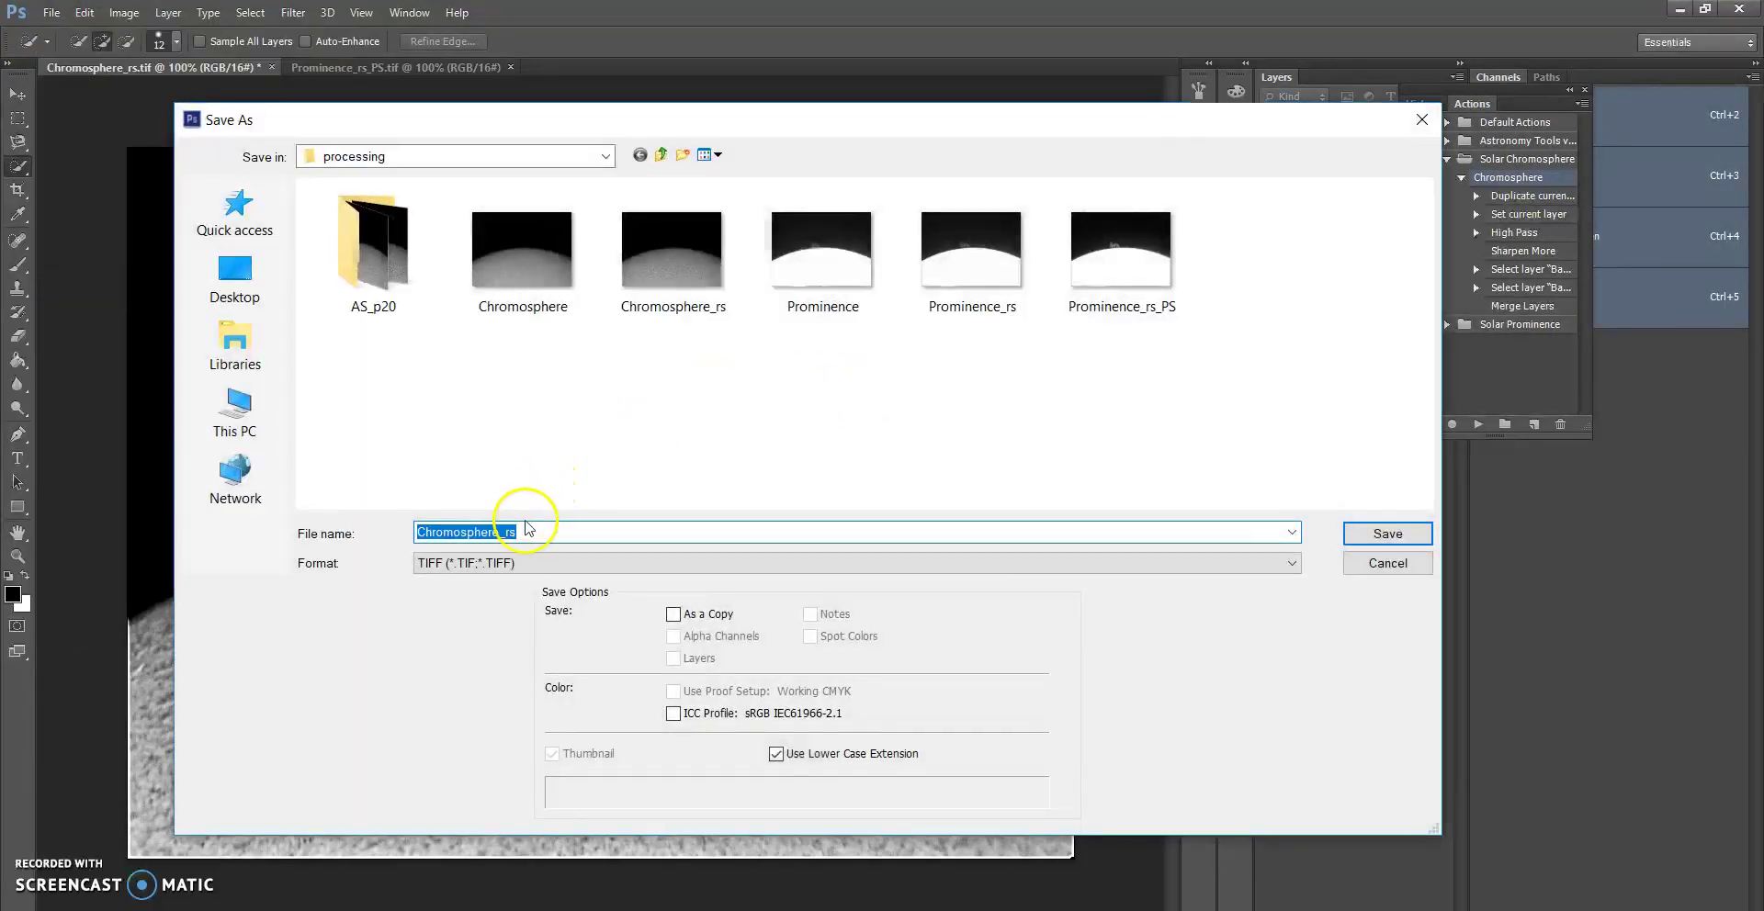
click(523, 533)
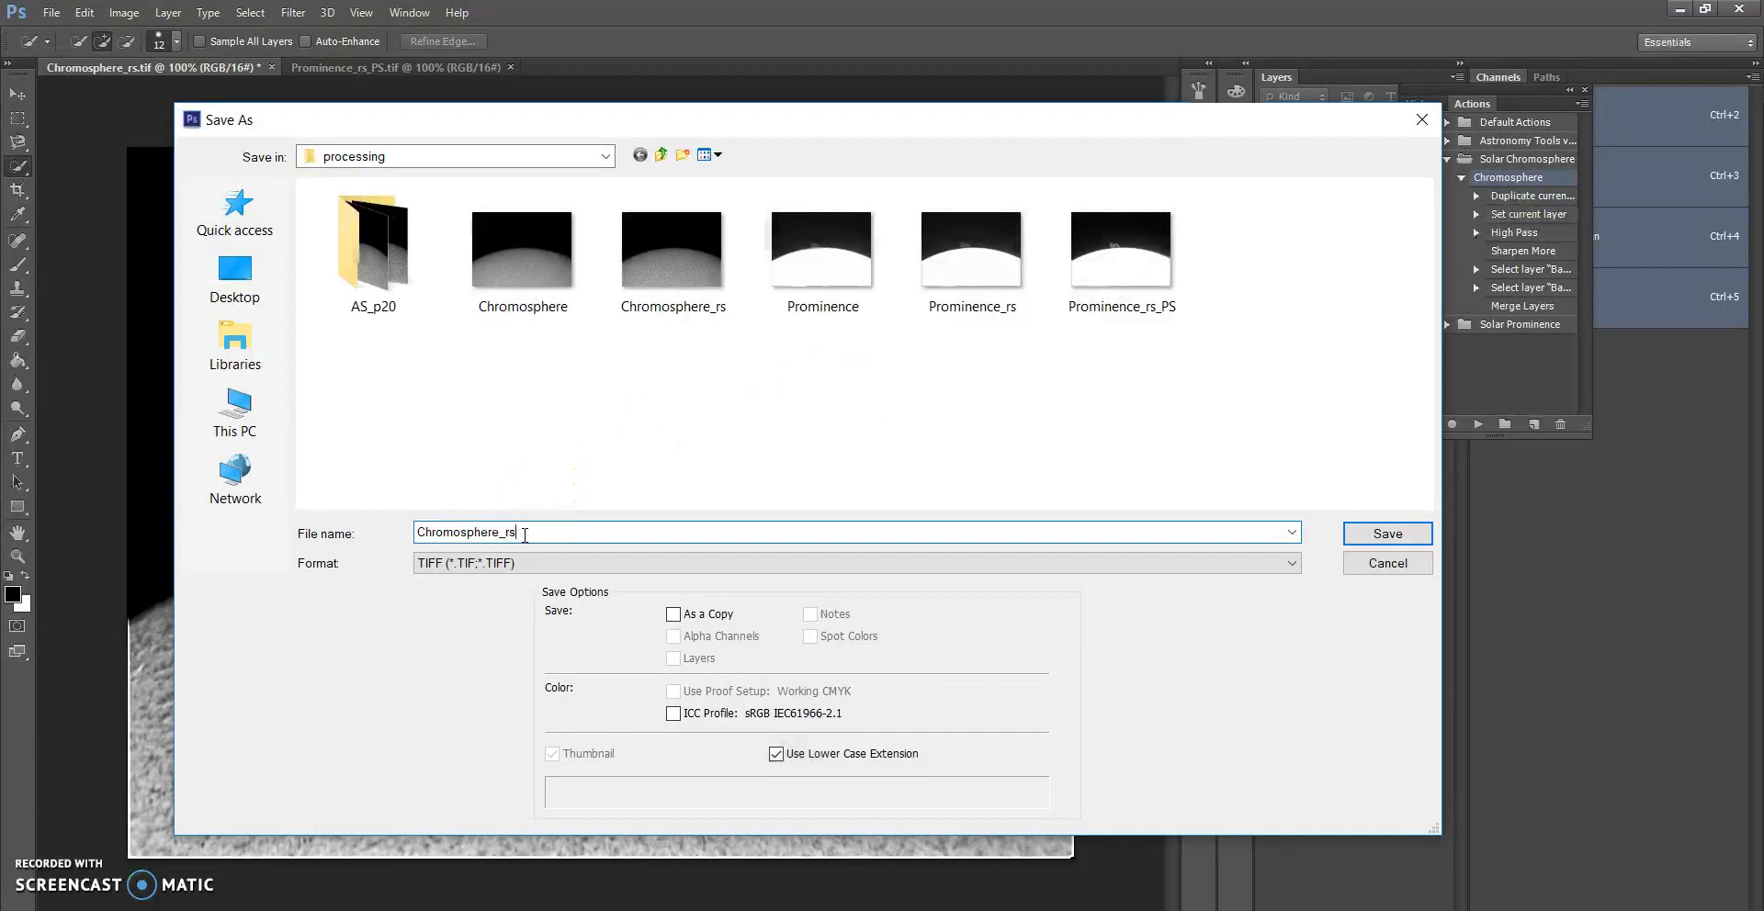
text(_PS)
click(1389, 534)
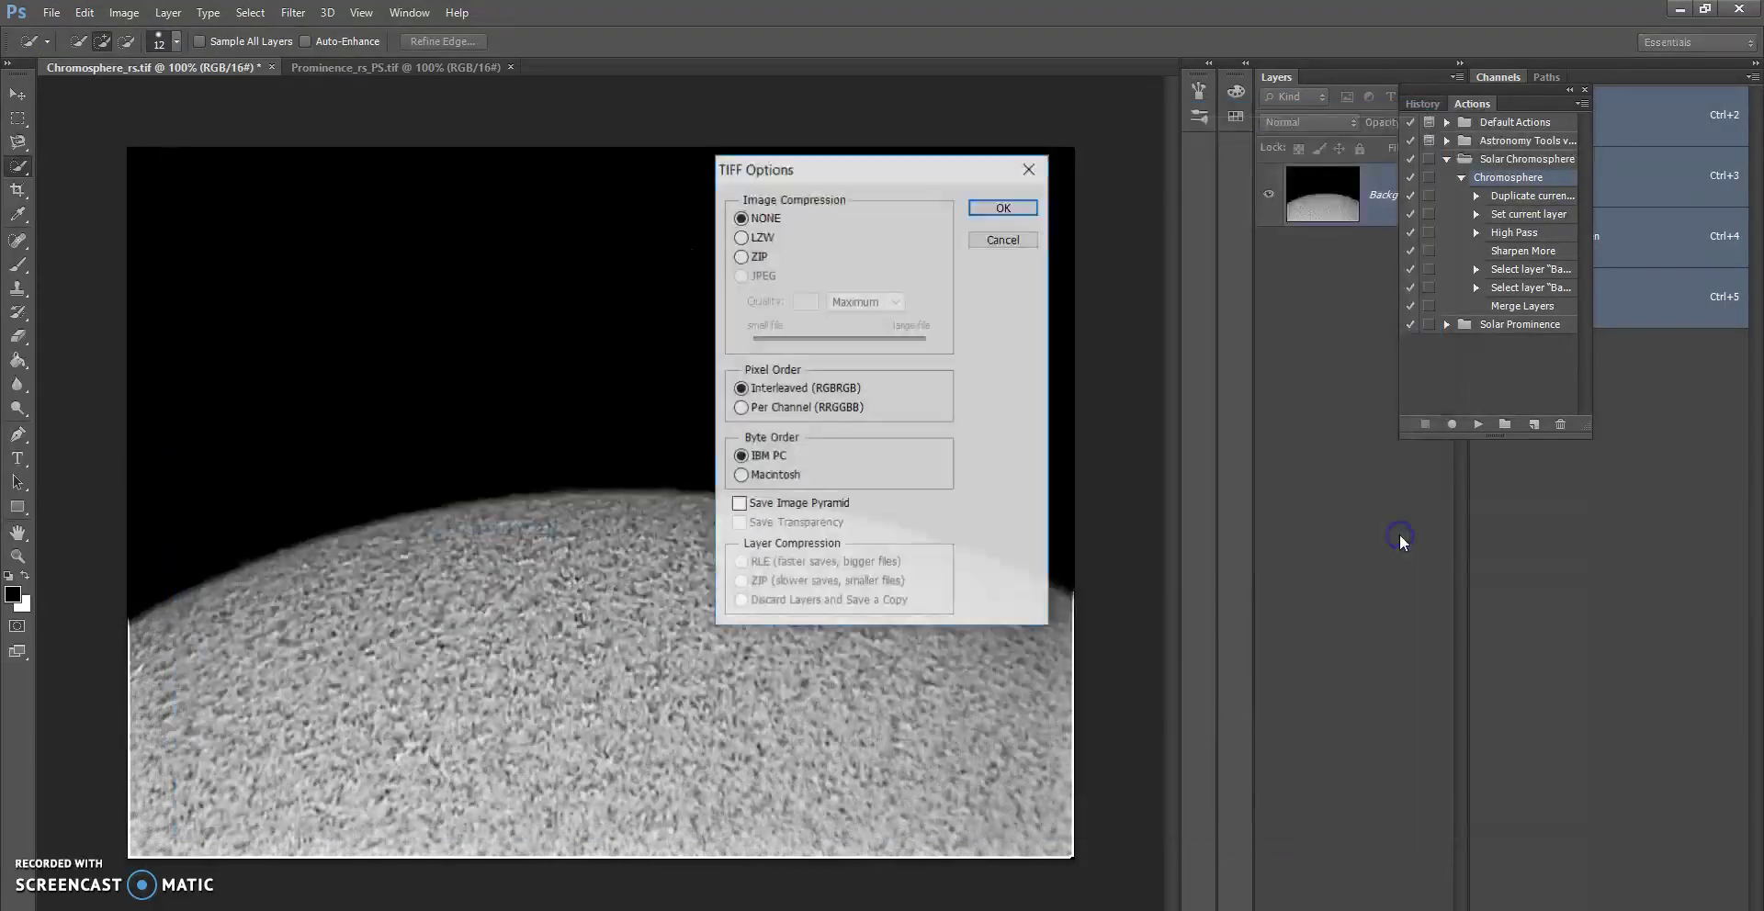
click(1004, 206)
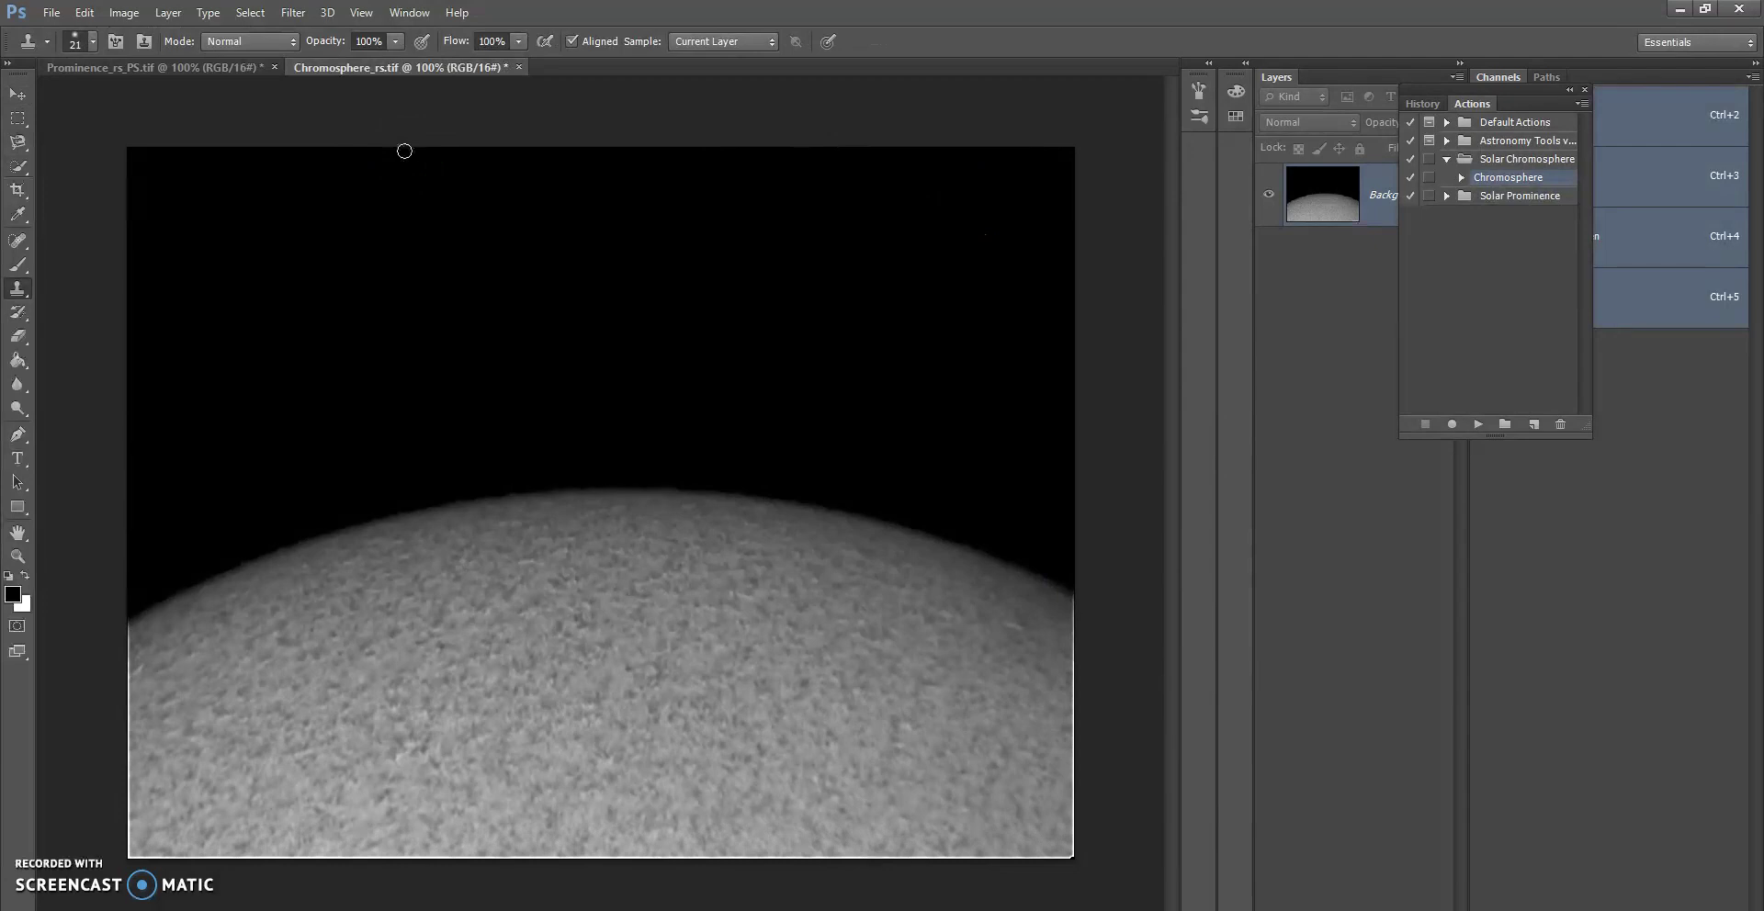
- Quick-select the chromosphere's solar disc along the limb, isolating it from the black sky
click(19, 170)
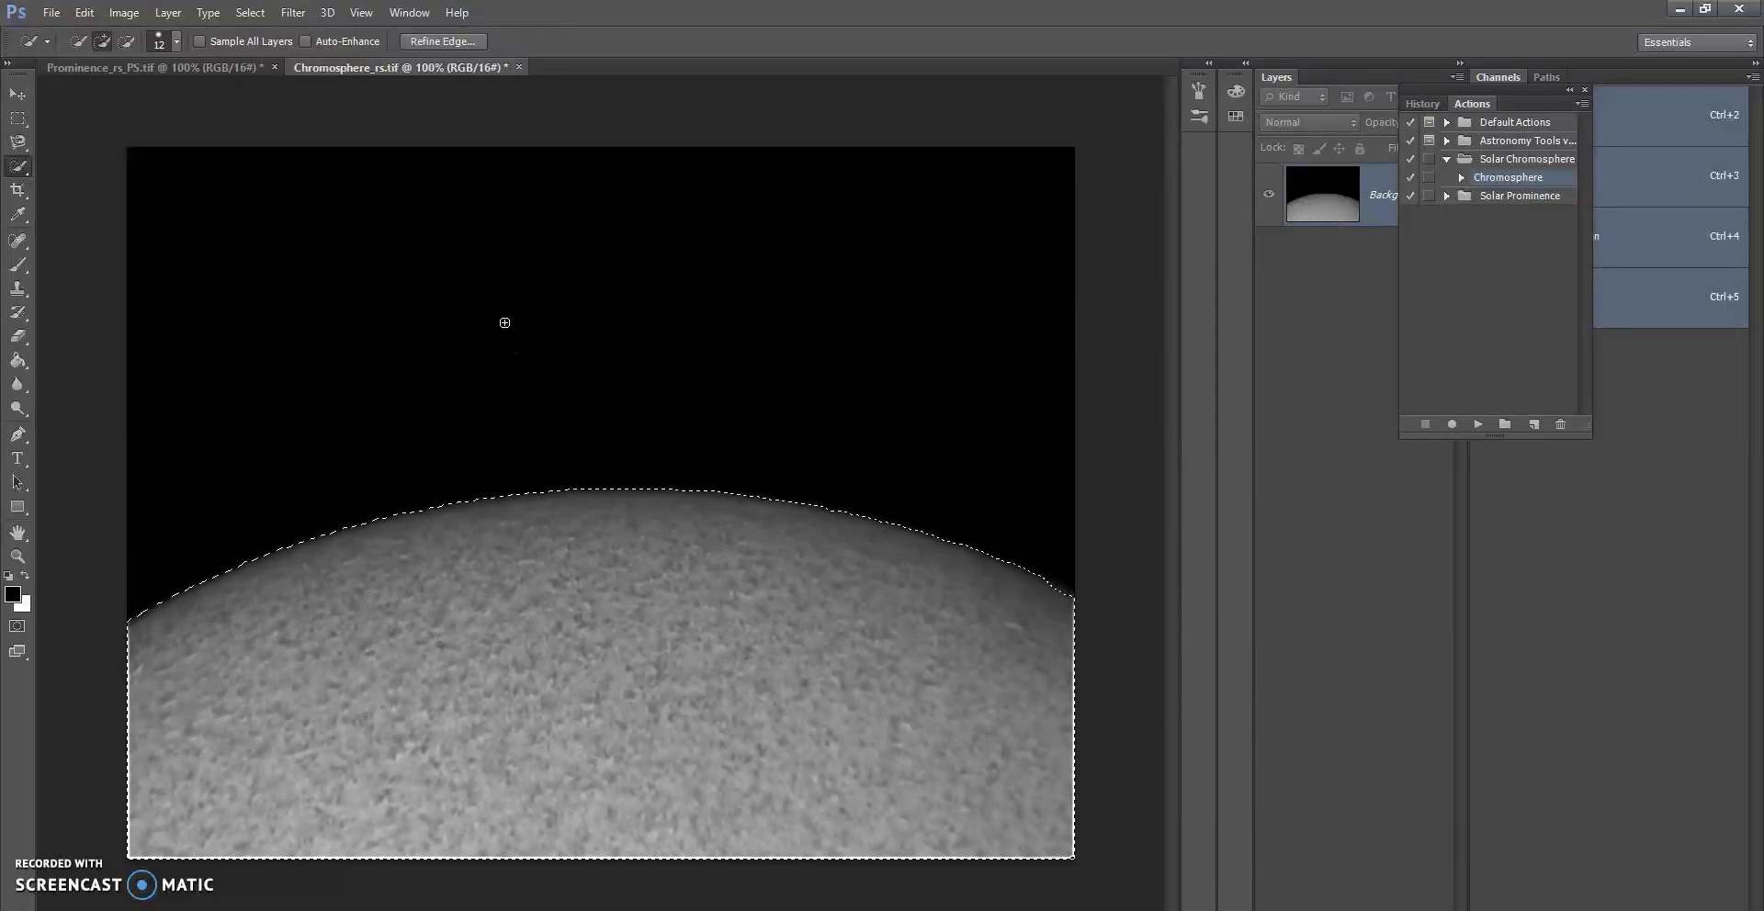
click(602, 478)
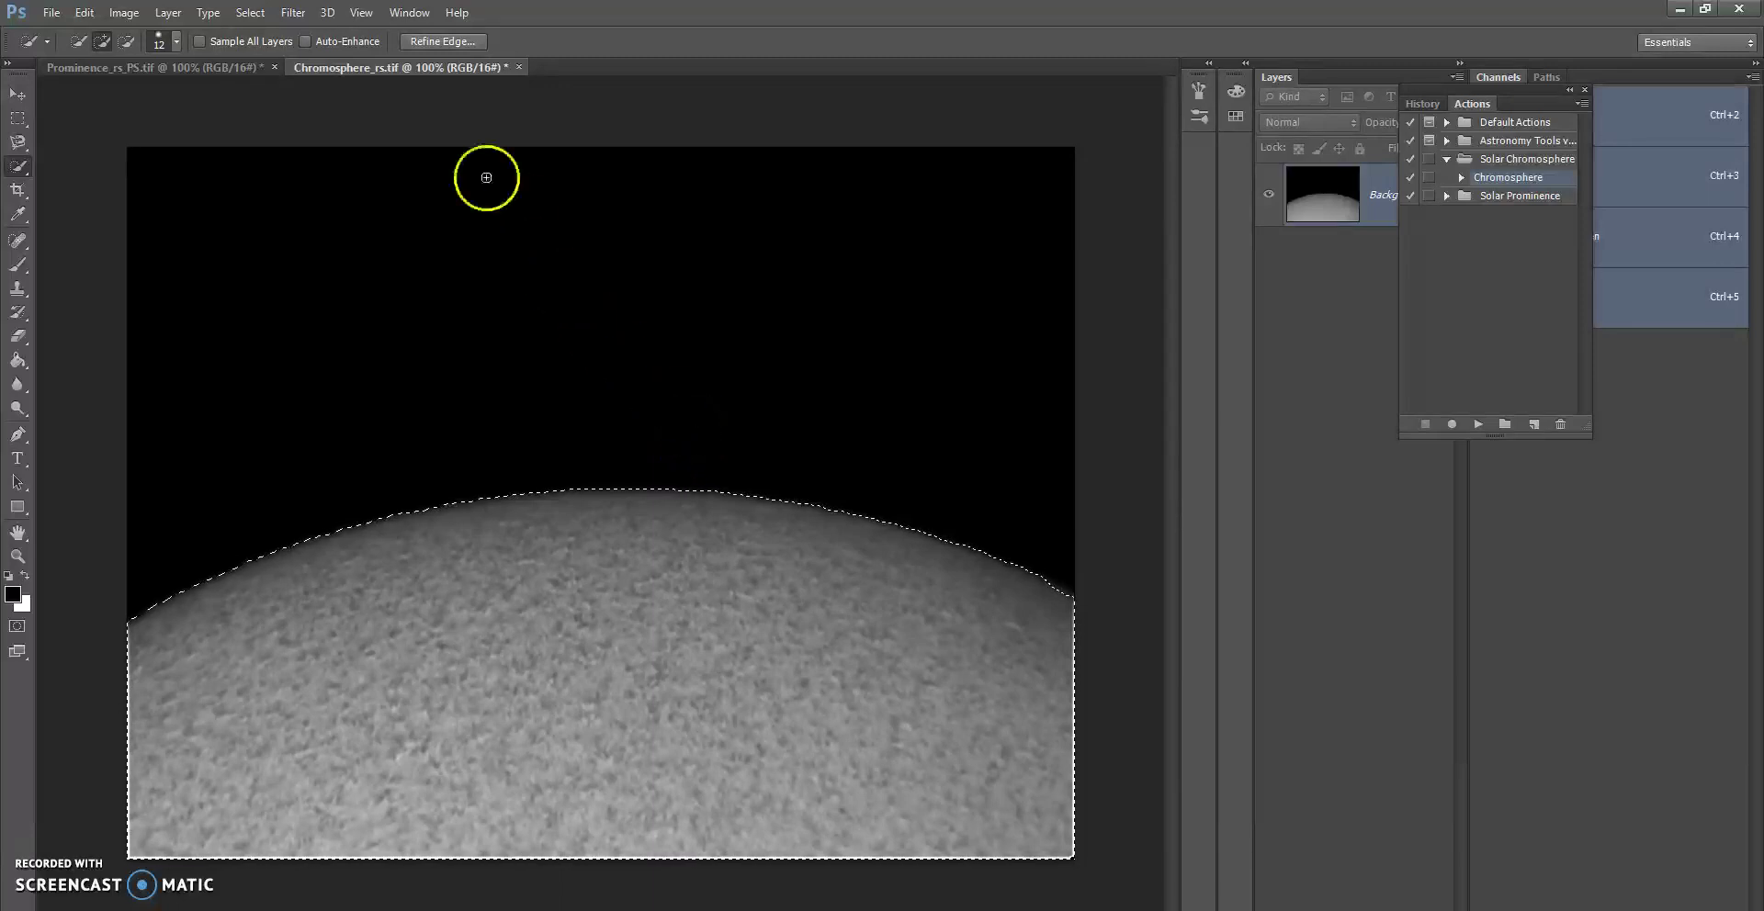
- Paste the chromosphere disc into Prominence_rs_PS.tif as Layer 1, moved down beneath the prominence
click(154, 69)
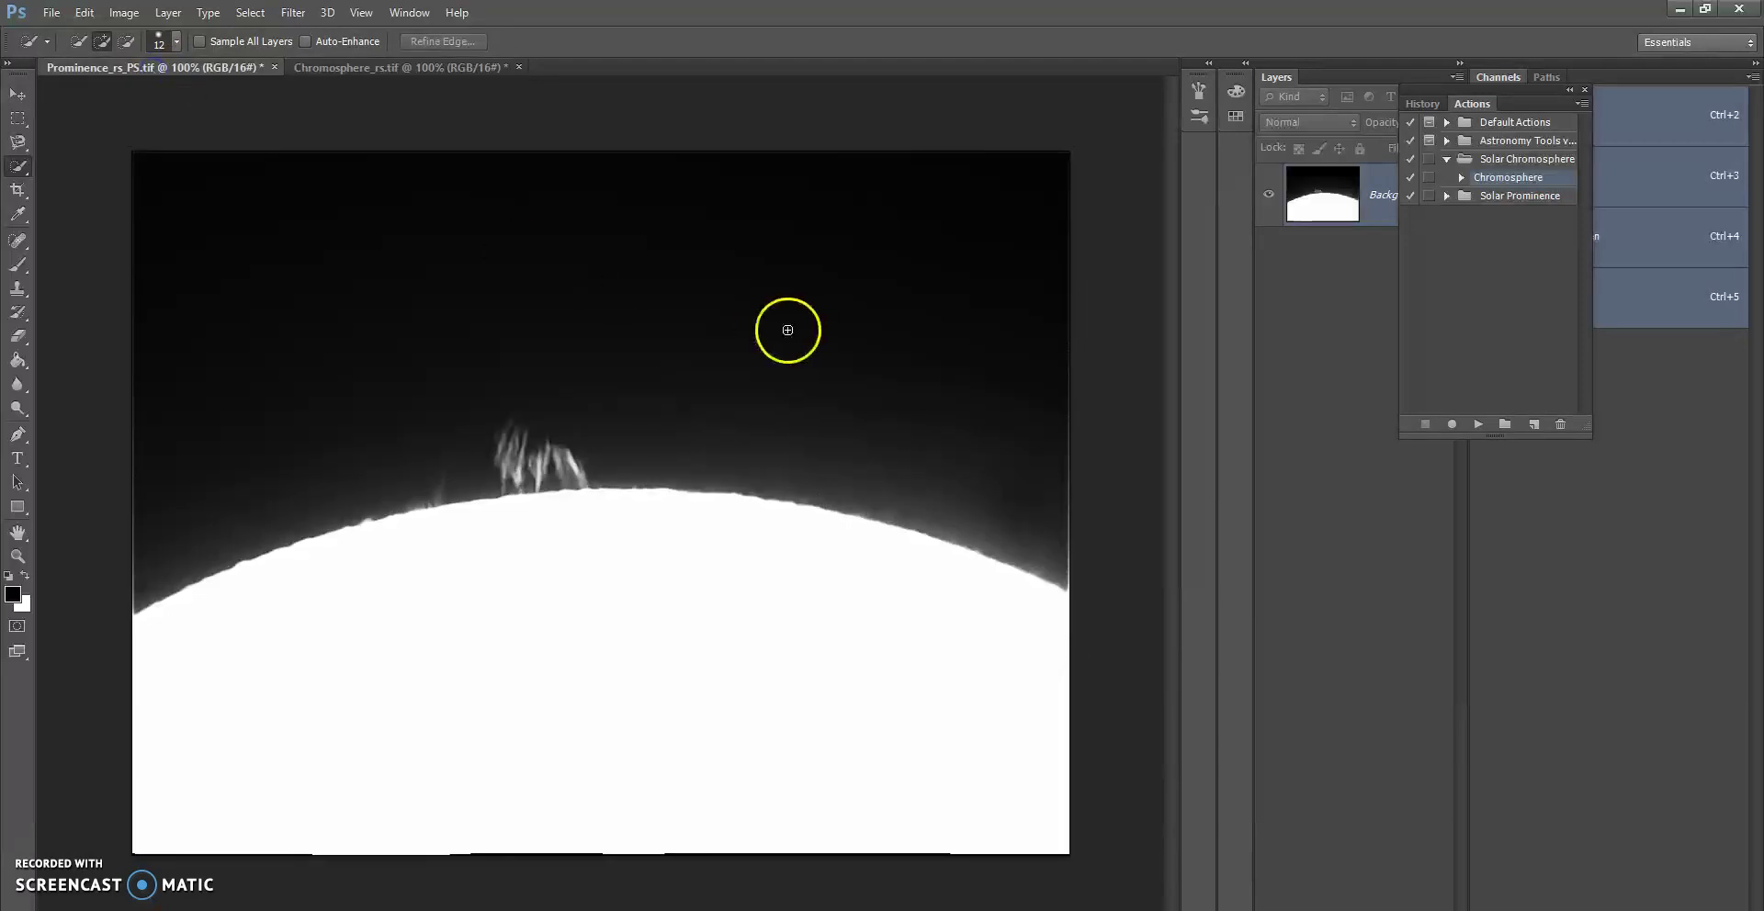
key(ctrl+v)
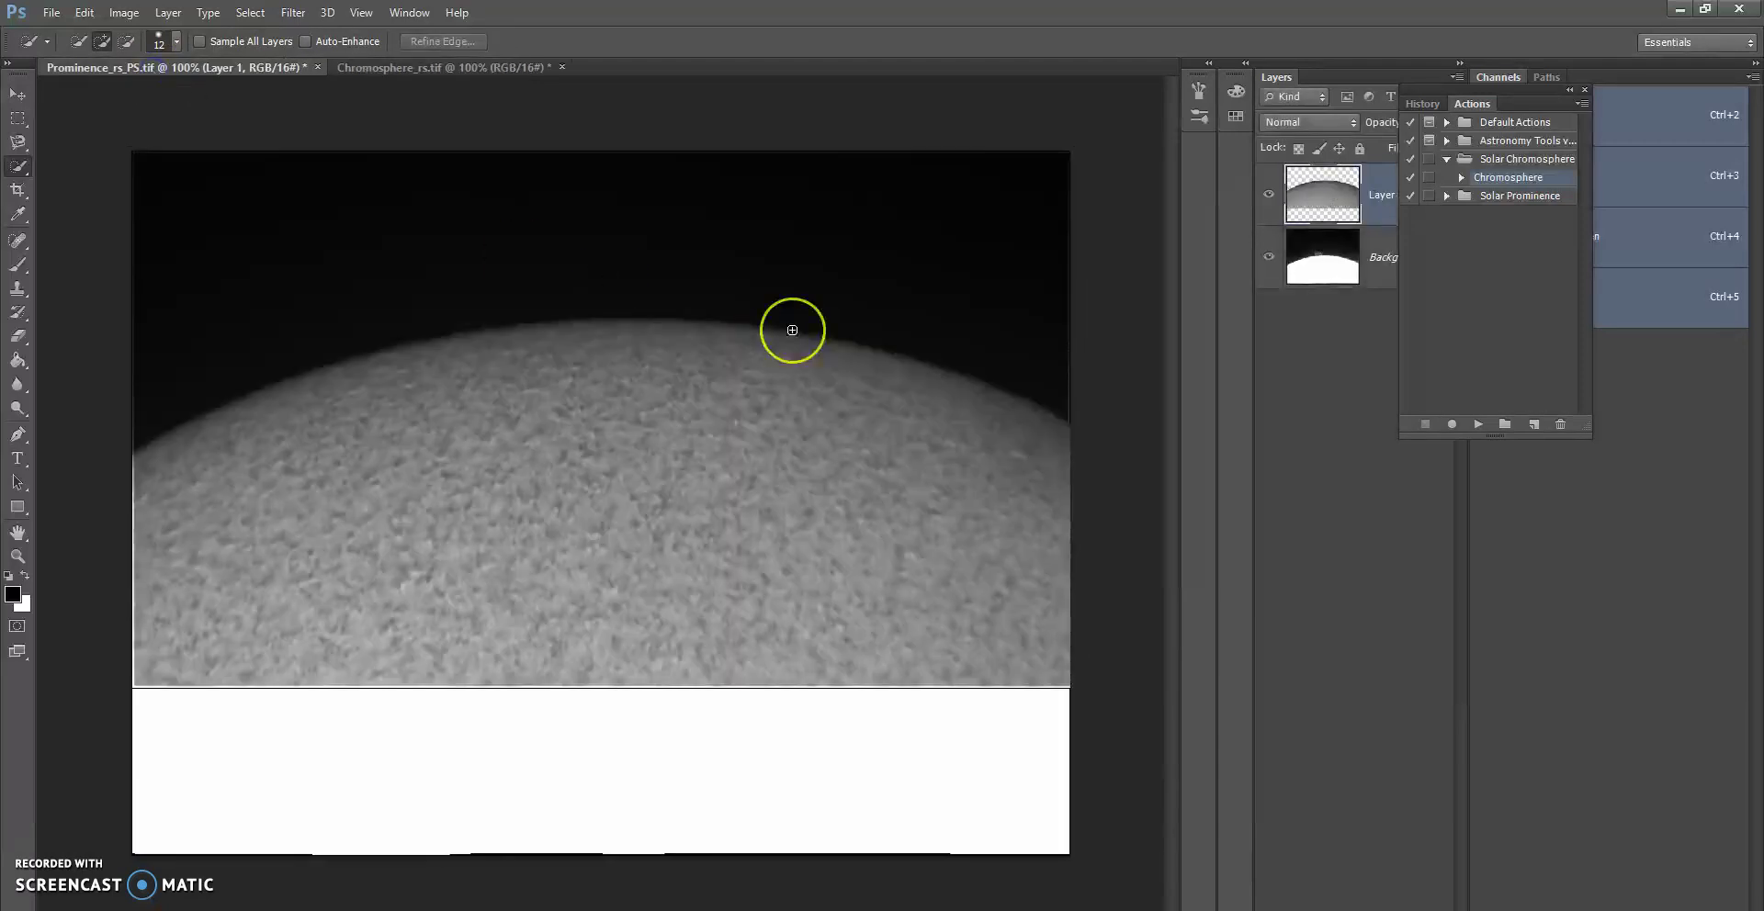
click(18, 93)
mouse_move(591, 357)
mouse_down()
mouse_move(601, 457)
mouse_move(570, 560)
mouse_move(589, 540)
mouse_up()
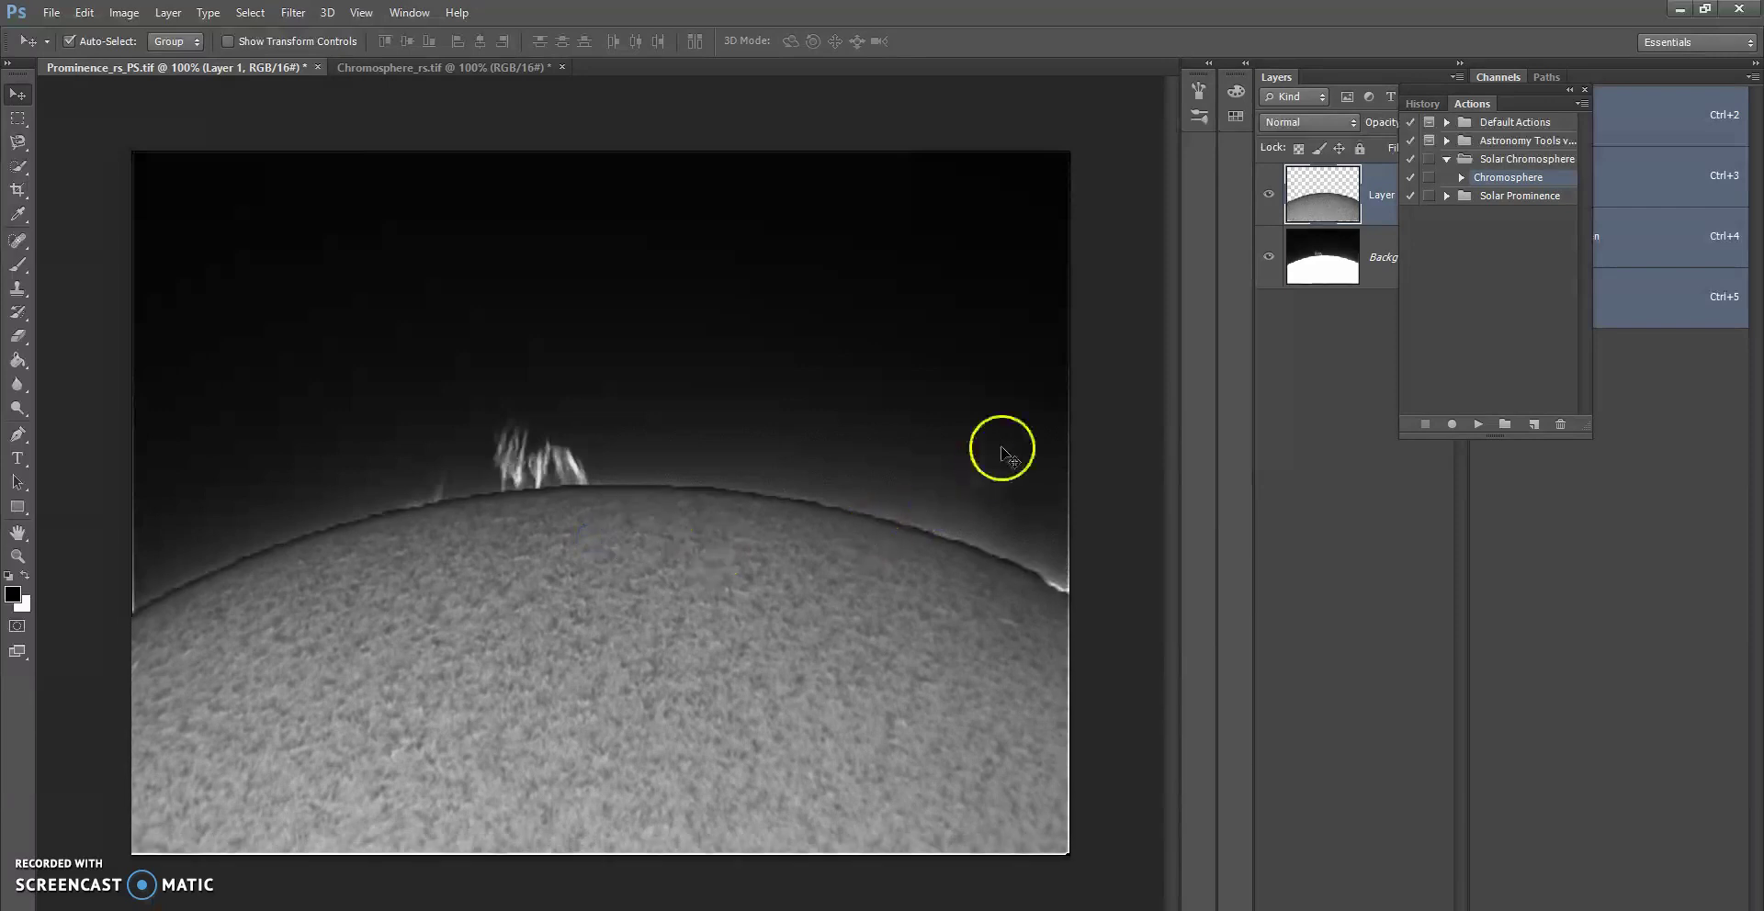
key(s)
key(m)
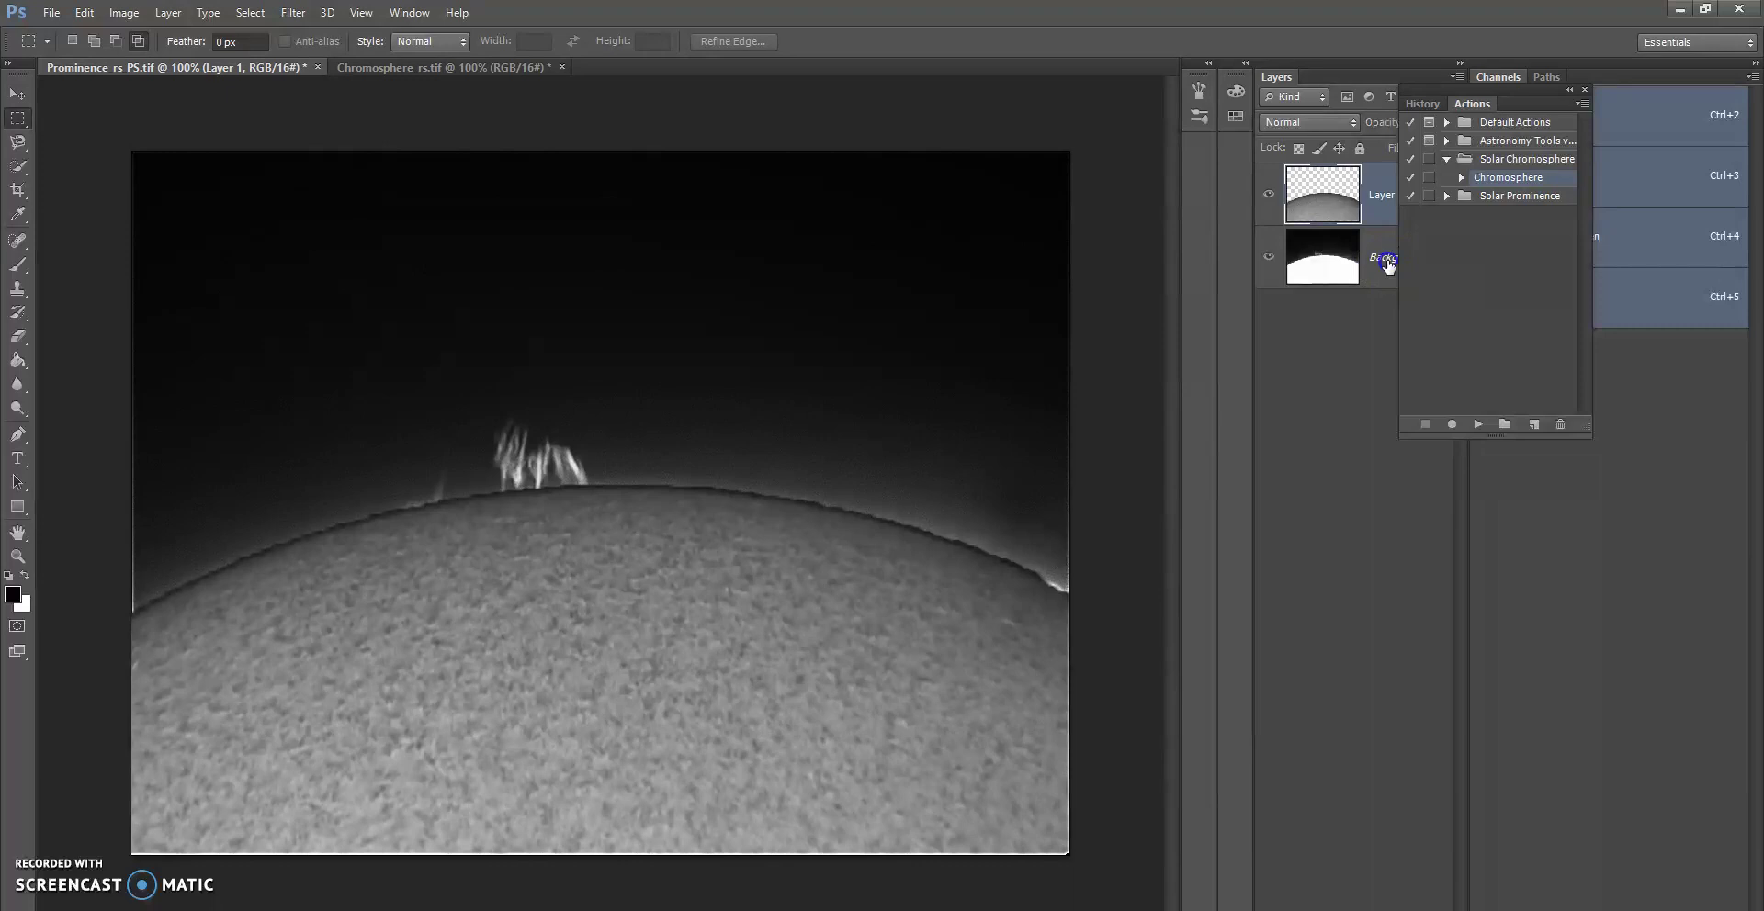
- Merge the Background layer and the layer above it into a single layer
click(1385, 260)
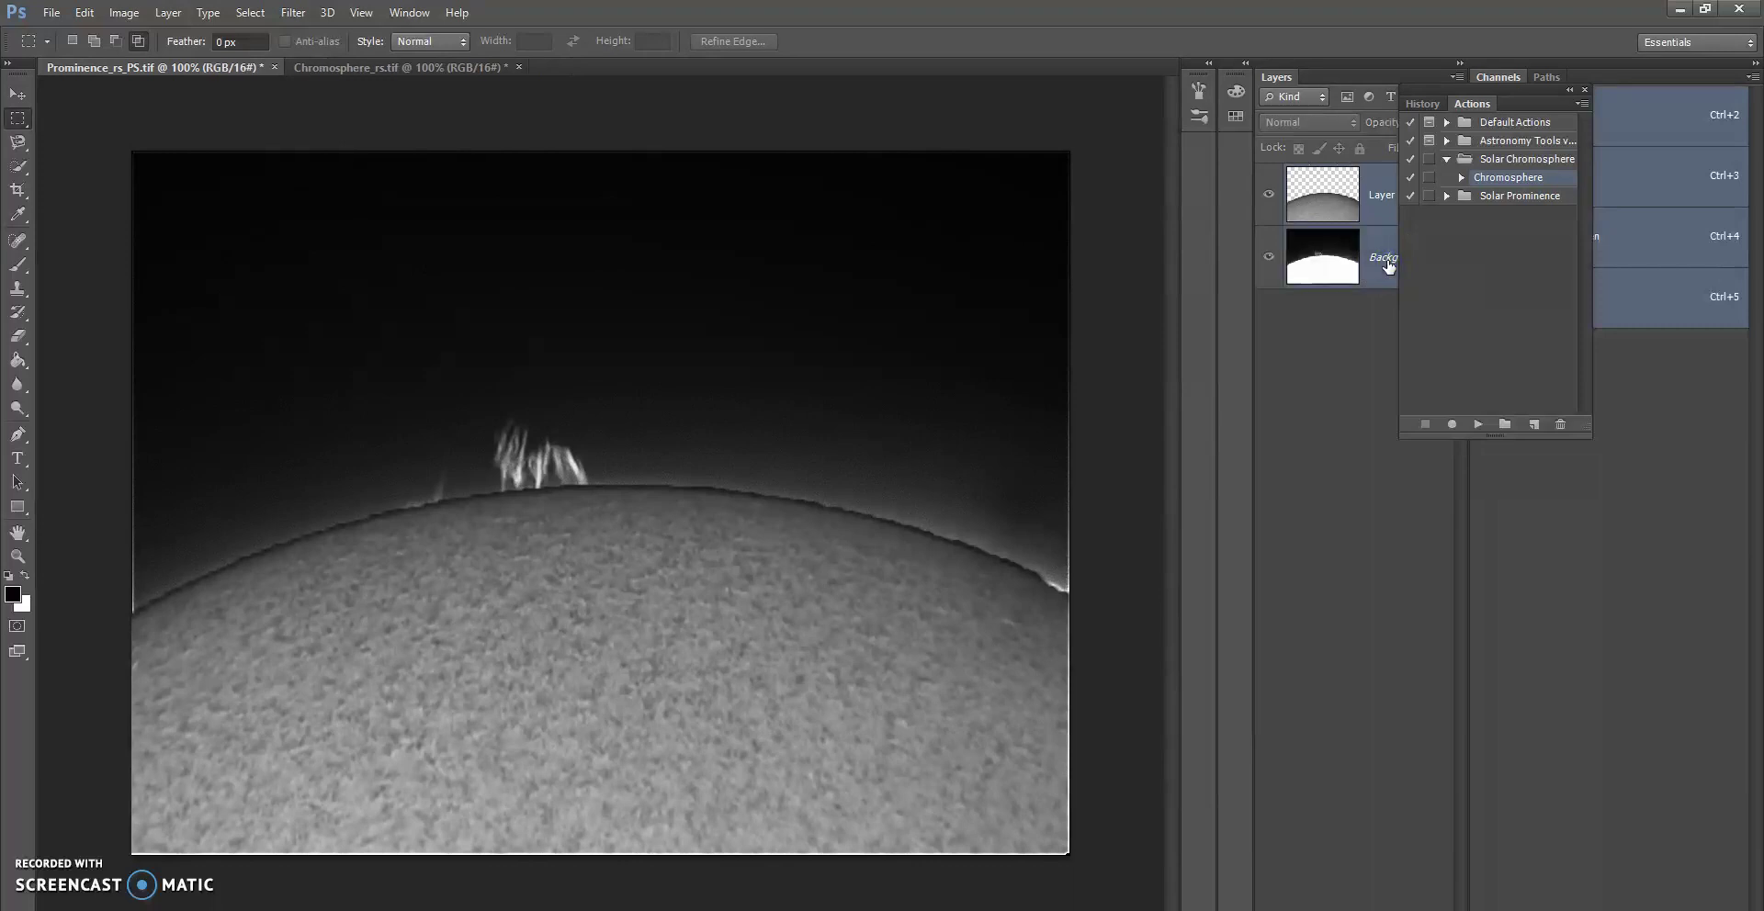
right_click(1388, 263)
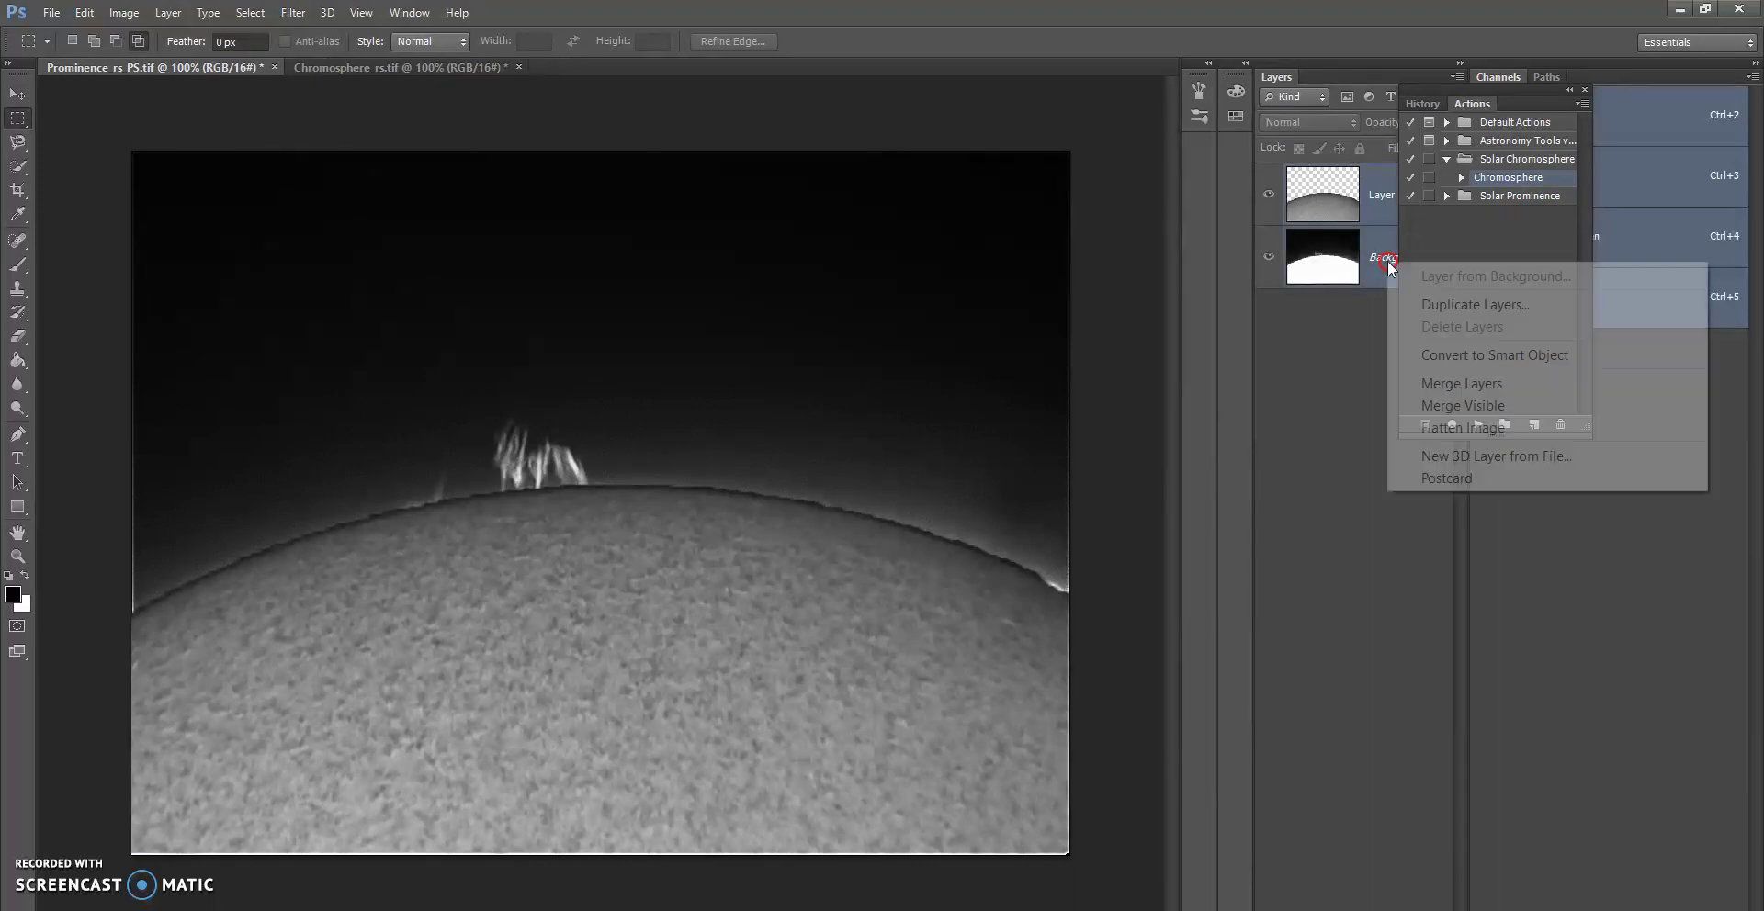
click(1440, 384)
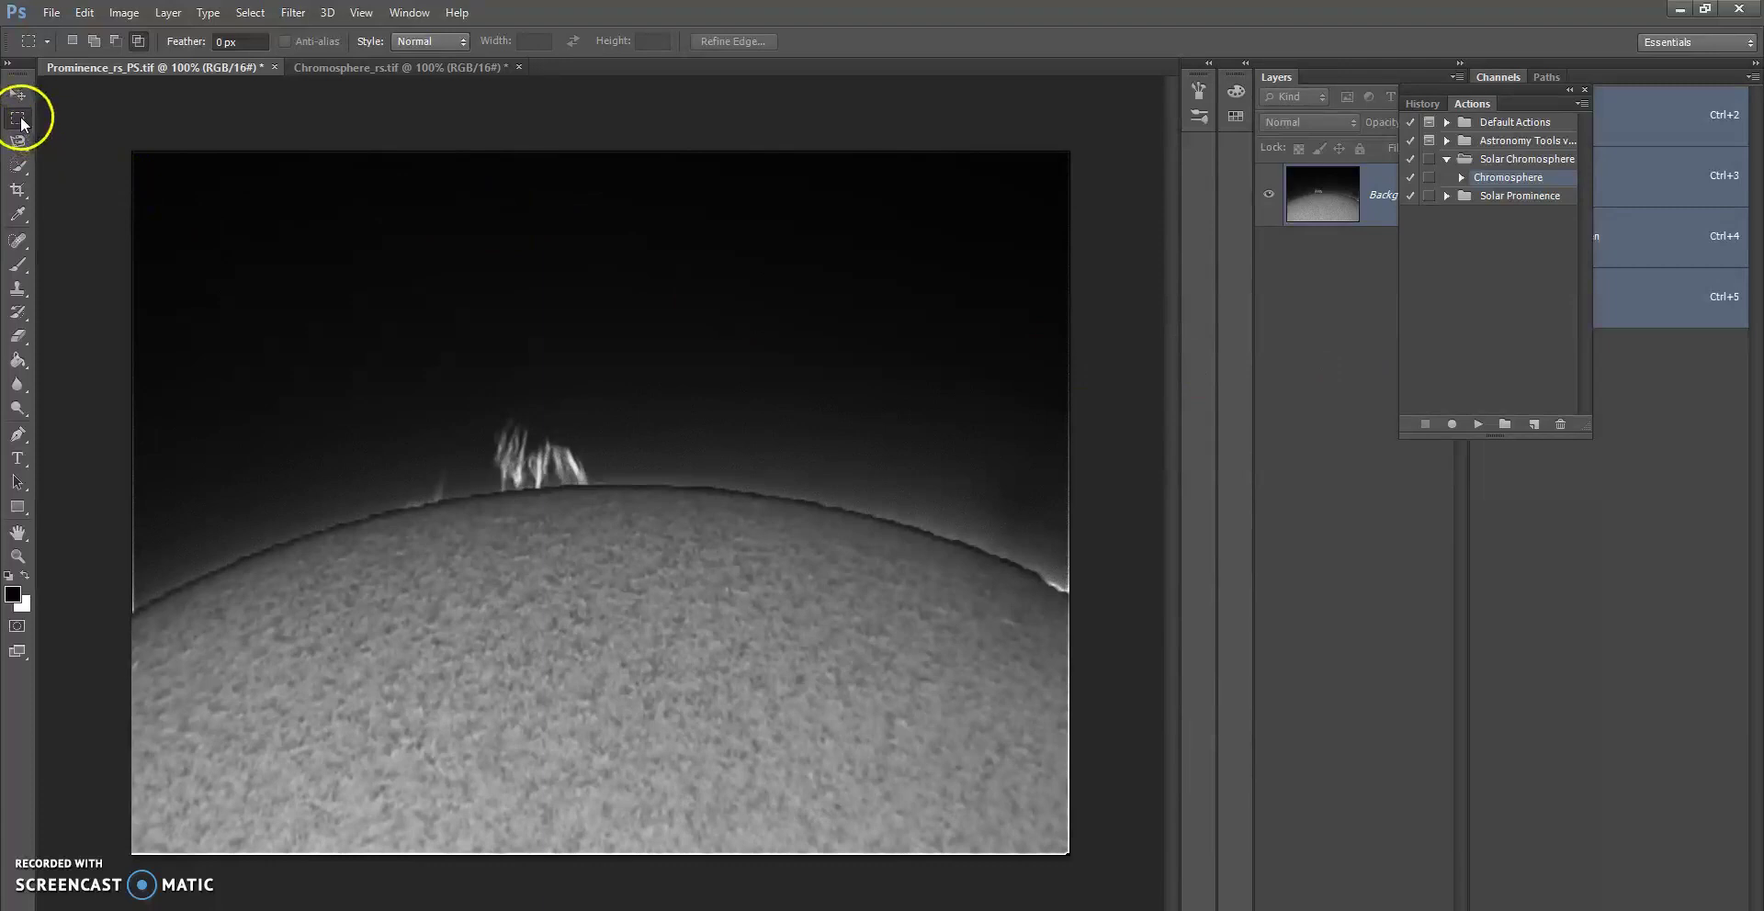
- Crop the image to a rectangle tightly around the prominence and solar limb
drag(219, 206, 995, 723)
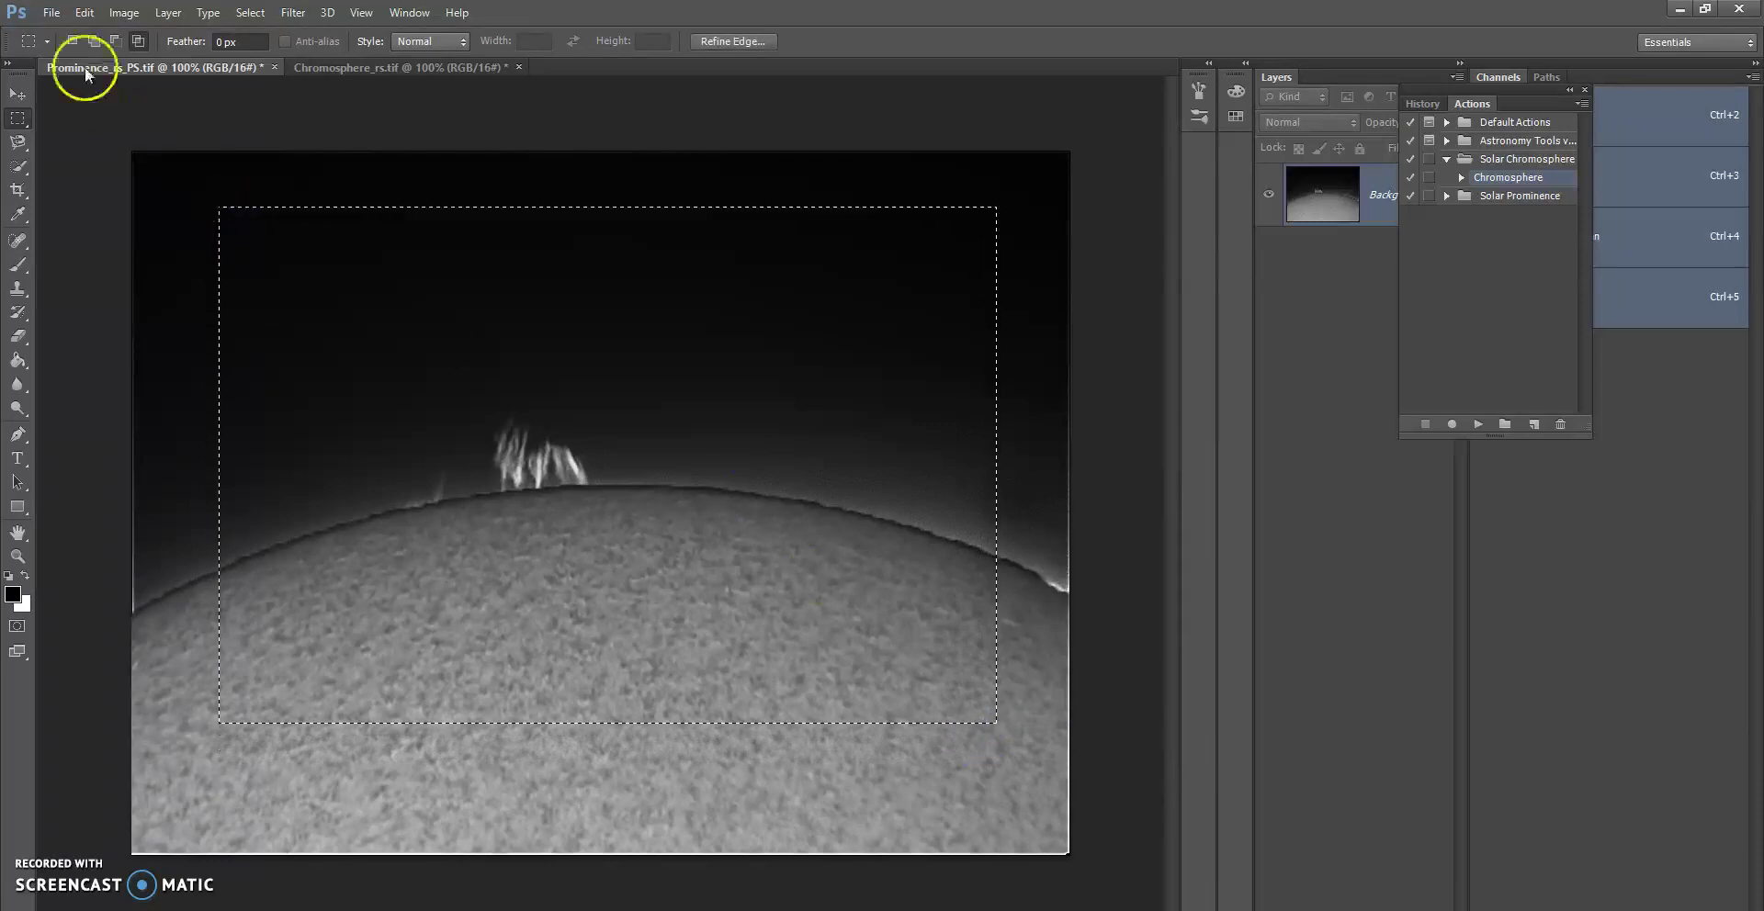
click(124, 12)
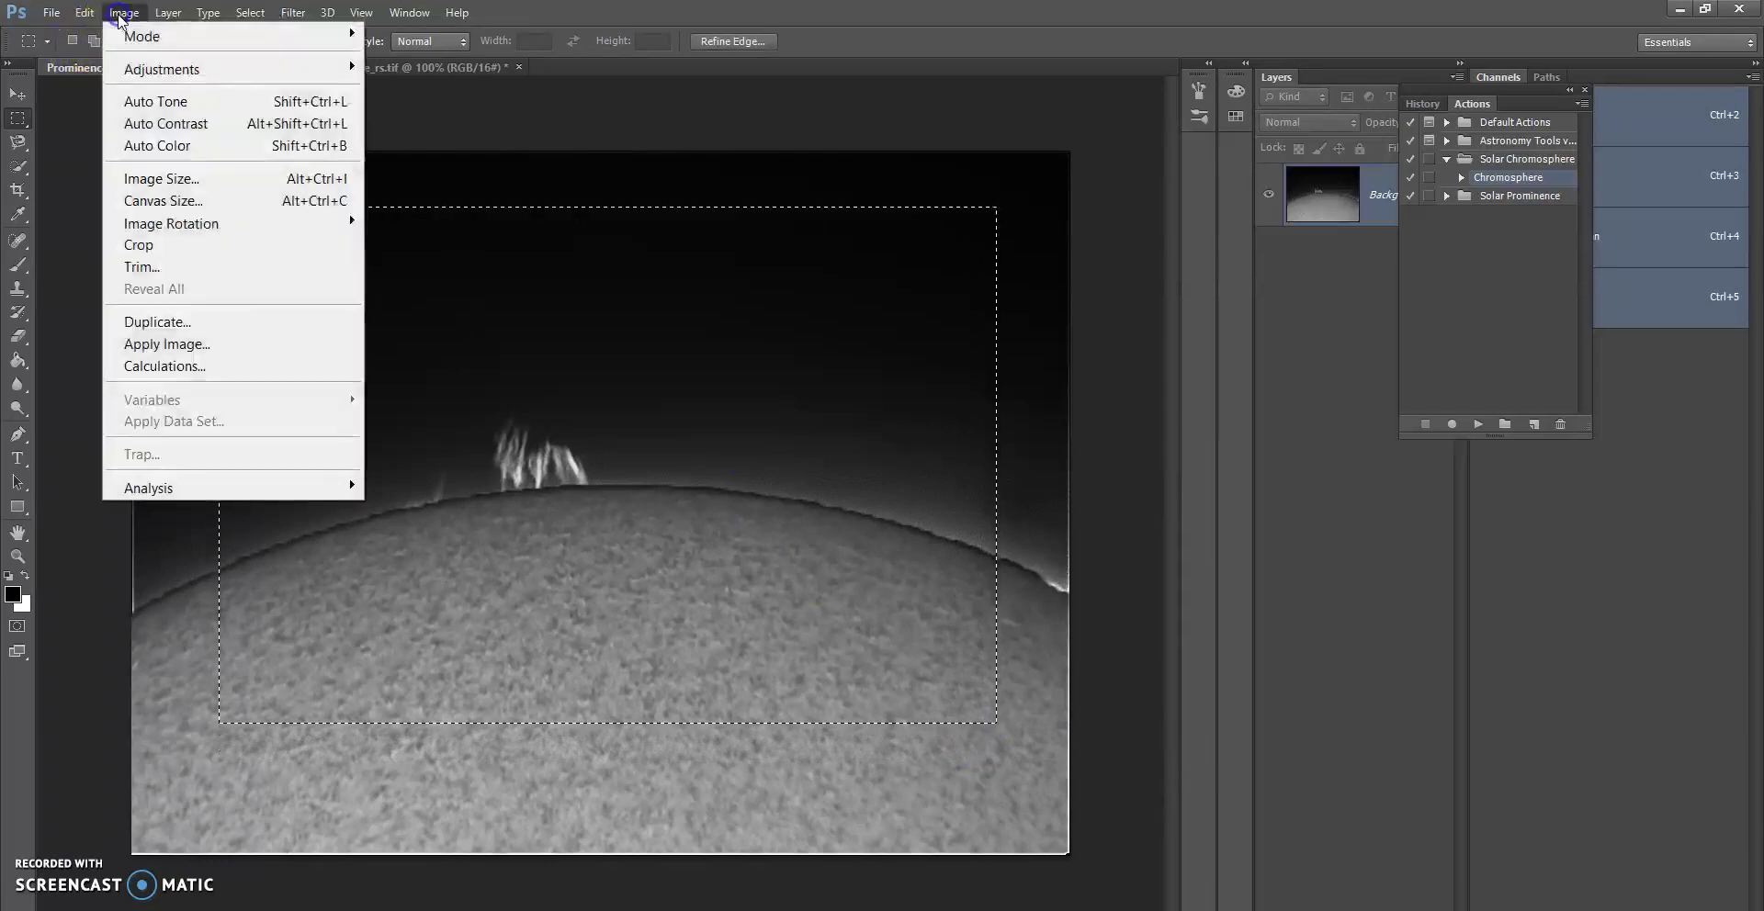
click(144, 255)
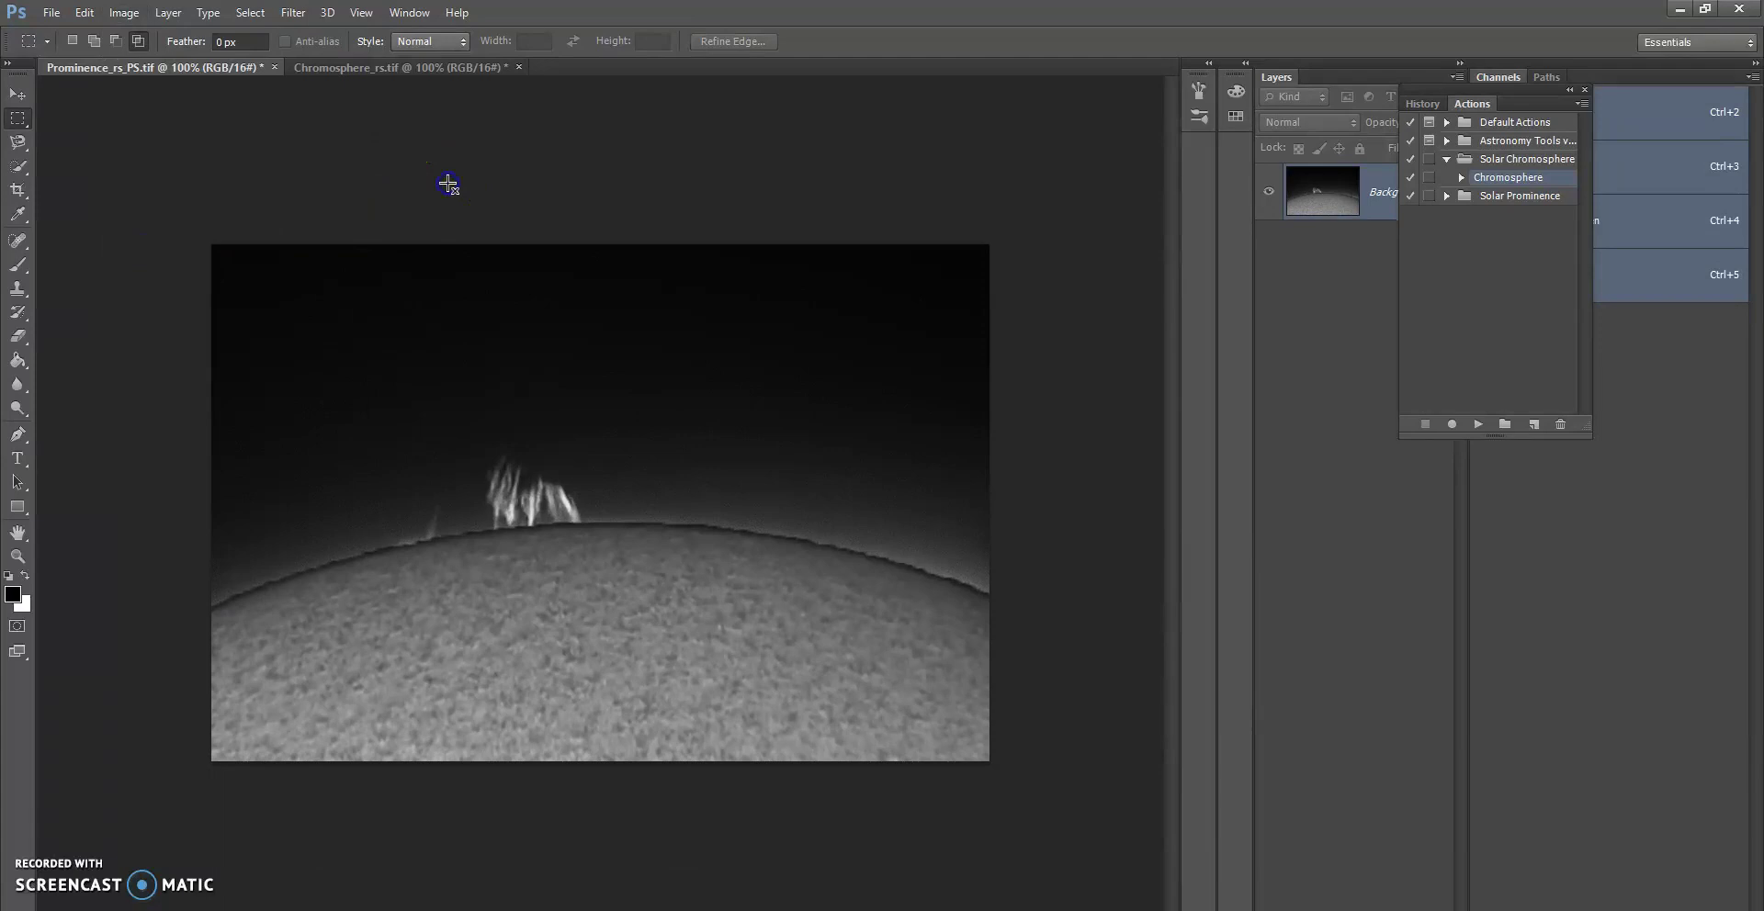
click(52, 12)
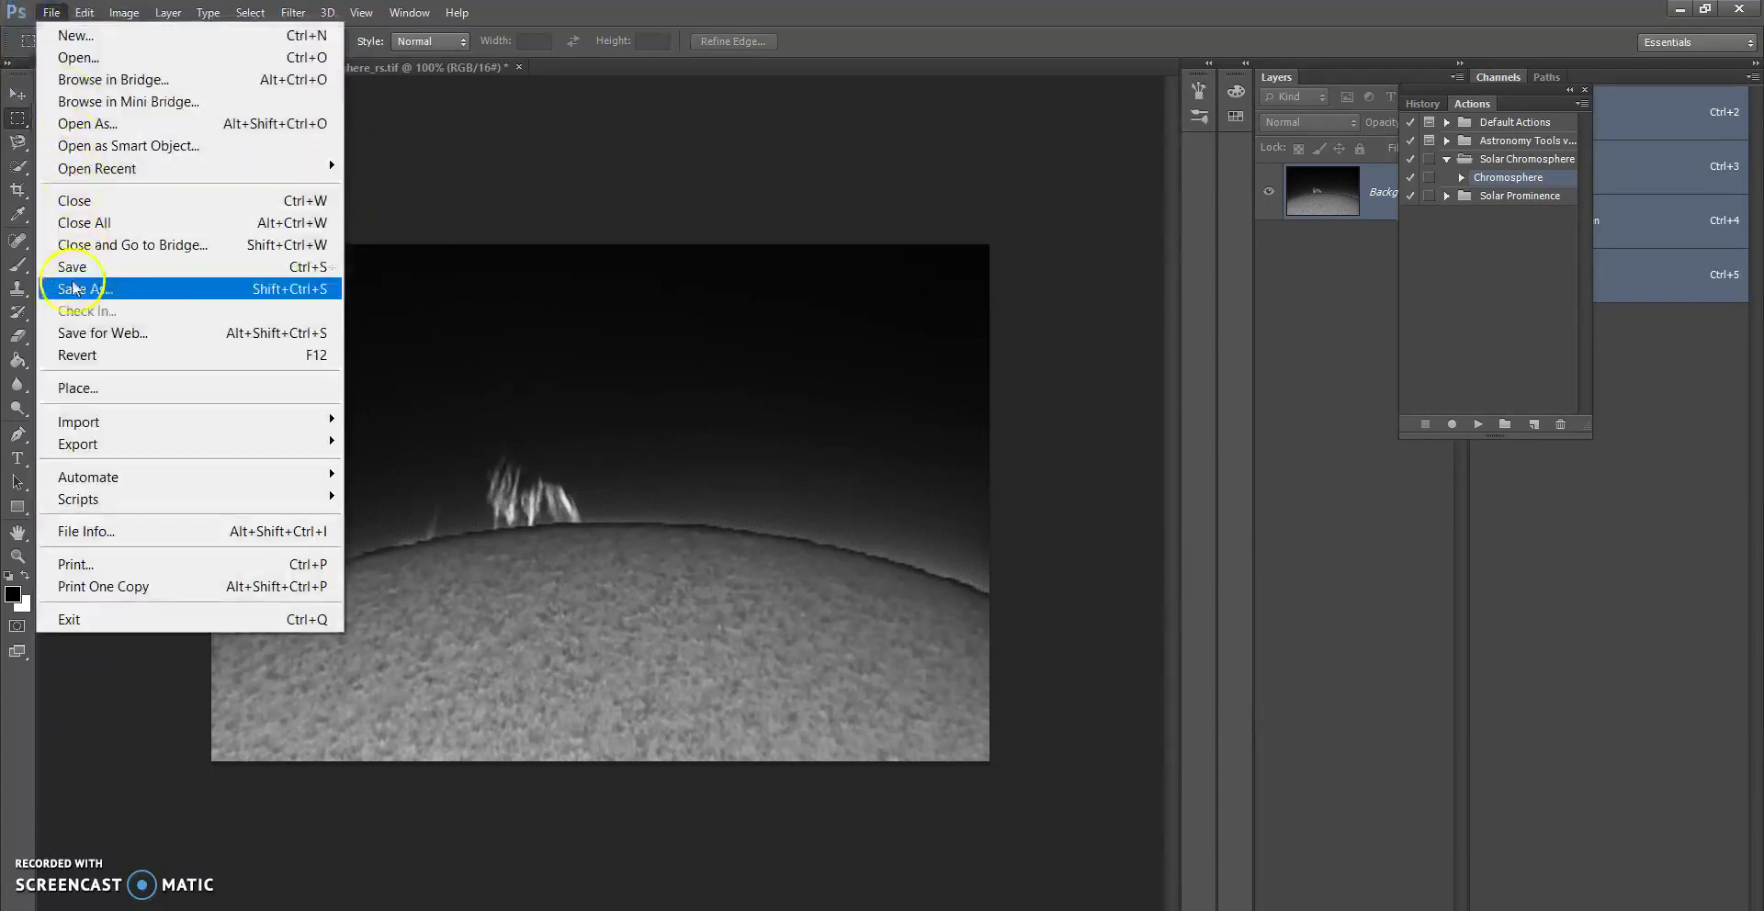
click(492, 144)
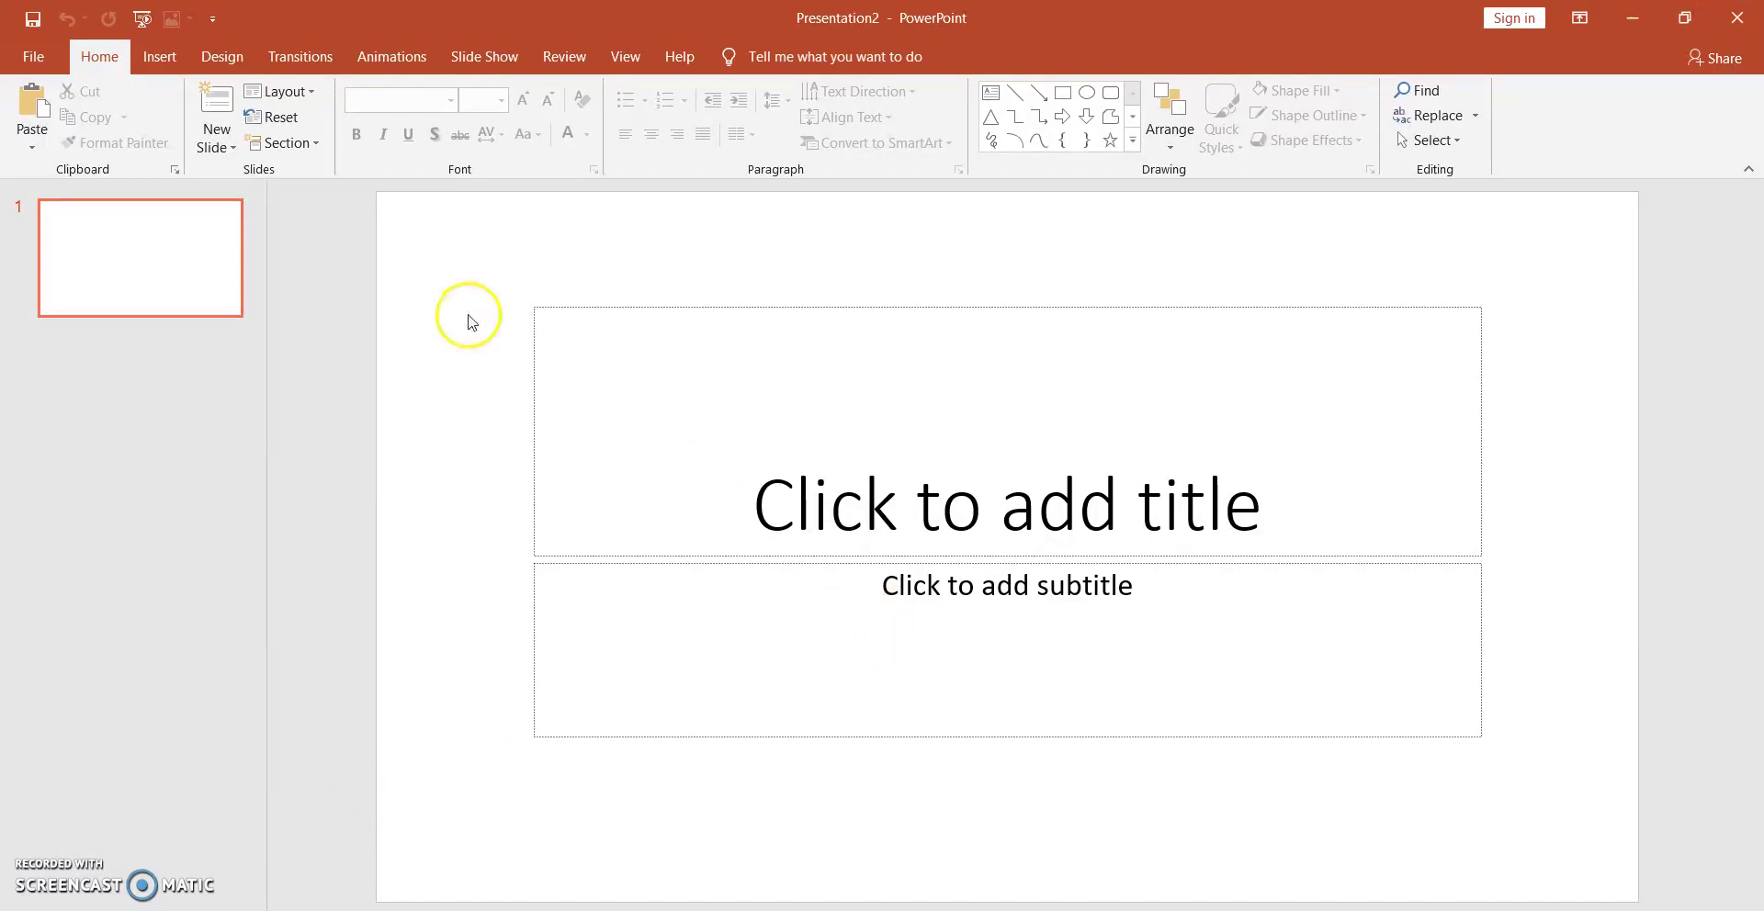
- Add a Blank-layout slide and delete the original title slide
click(221, 147)
click(269, 448)
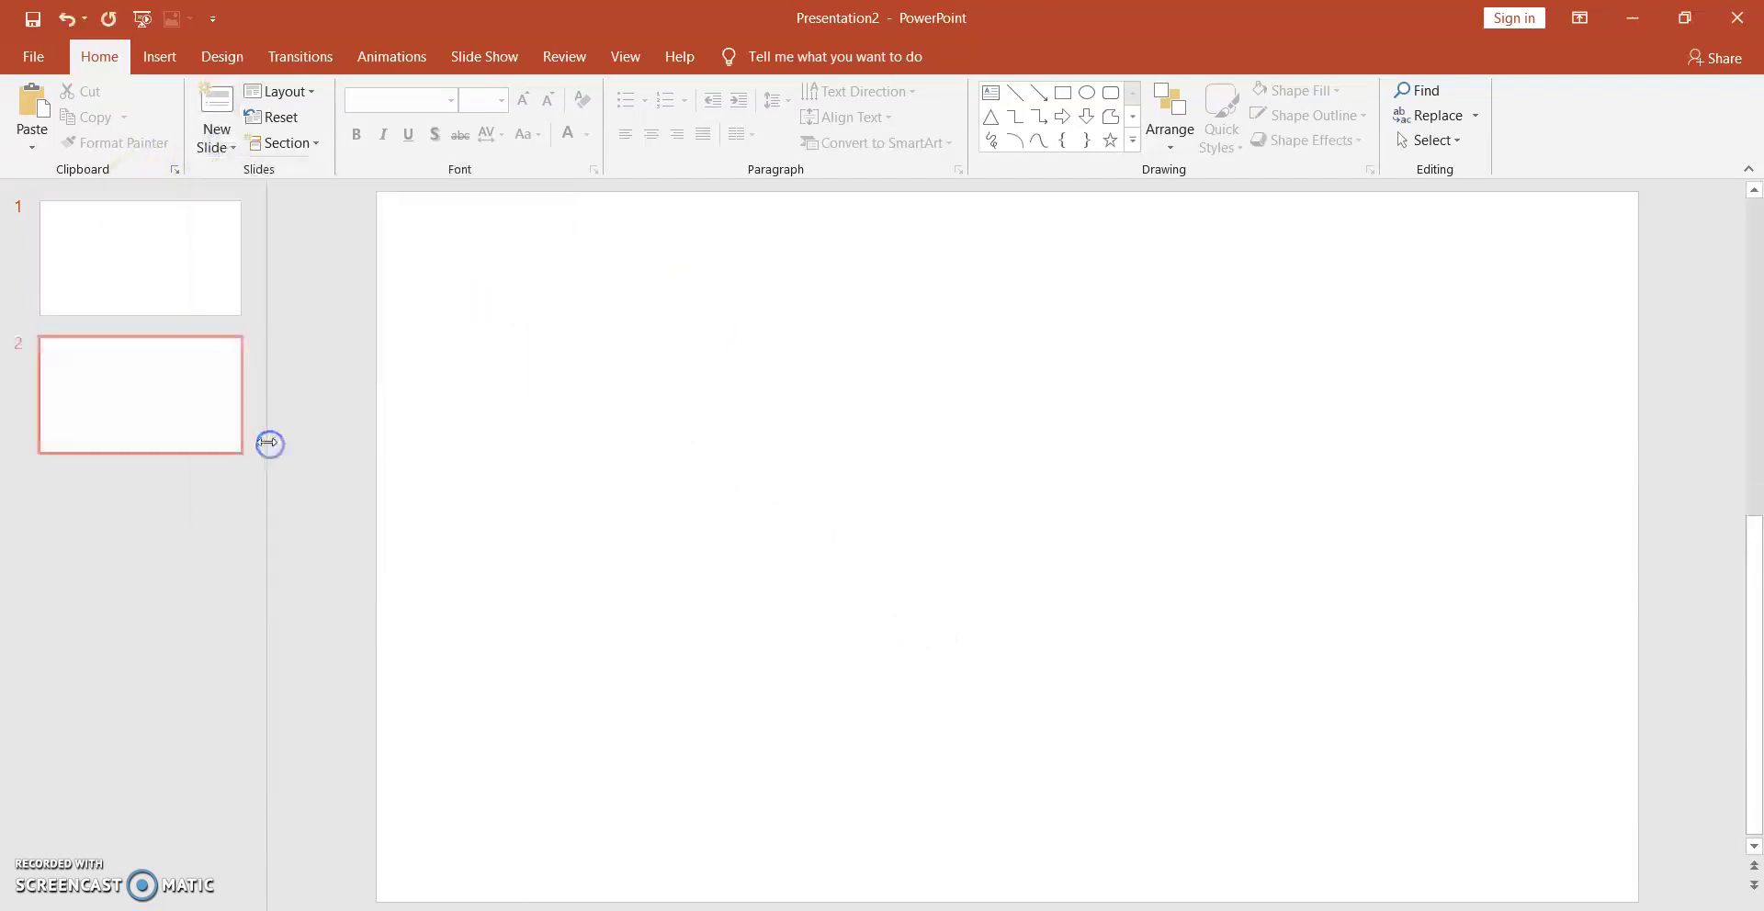
click(152, 258)
key(Delete)
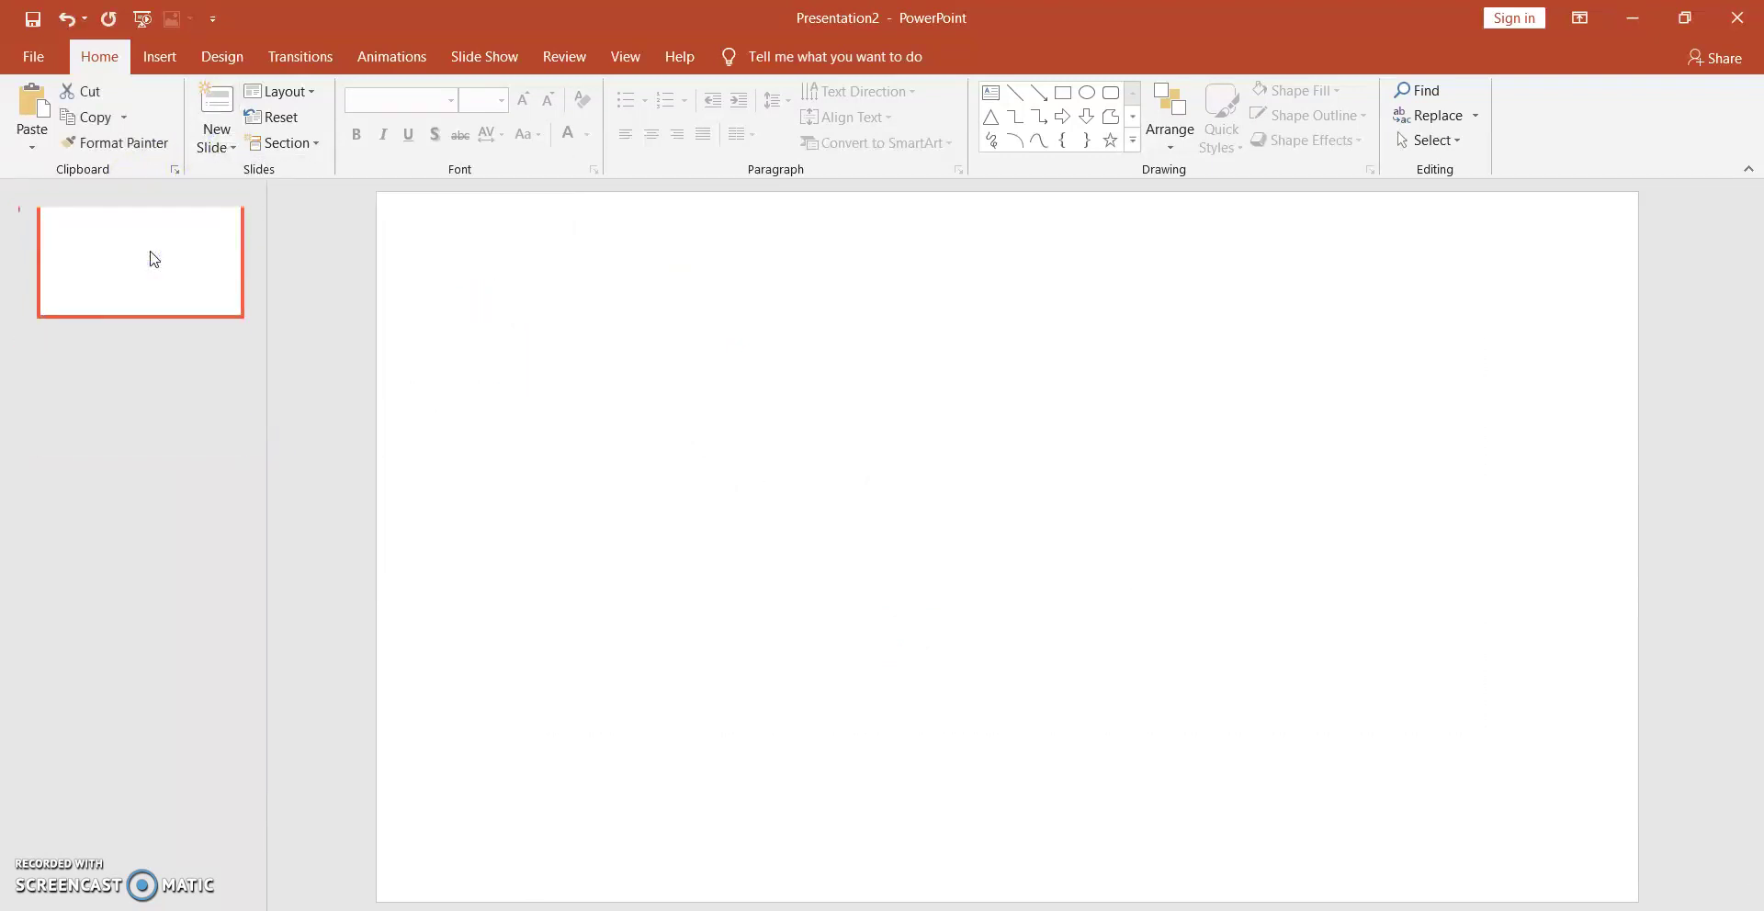
- Insert Chromosphere_rs_PS and Prominence_rs_PS from the processing folder onto the blank slide
click(162, 57)
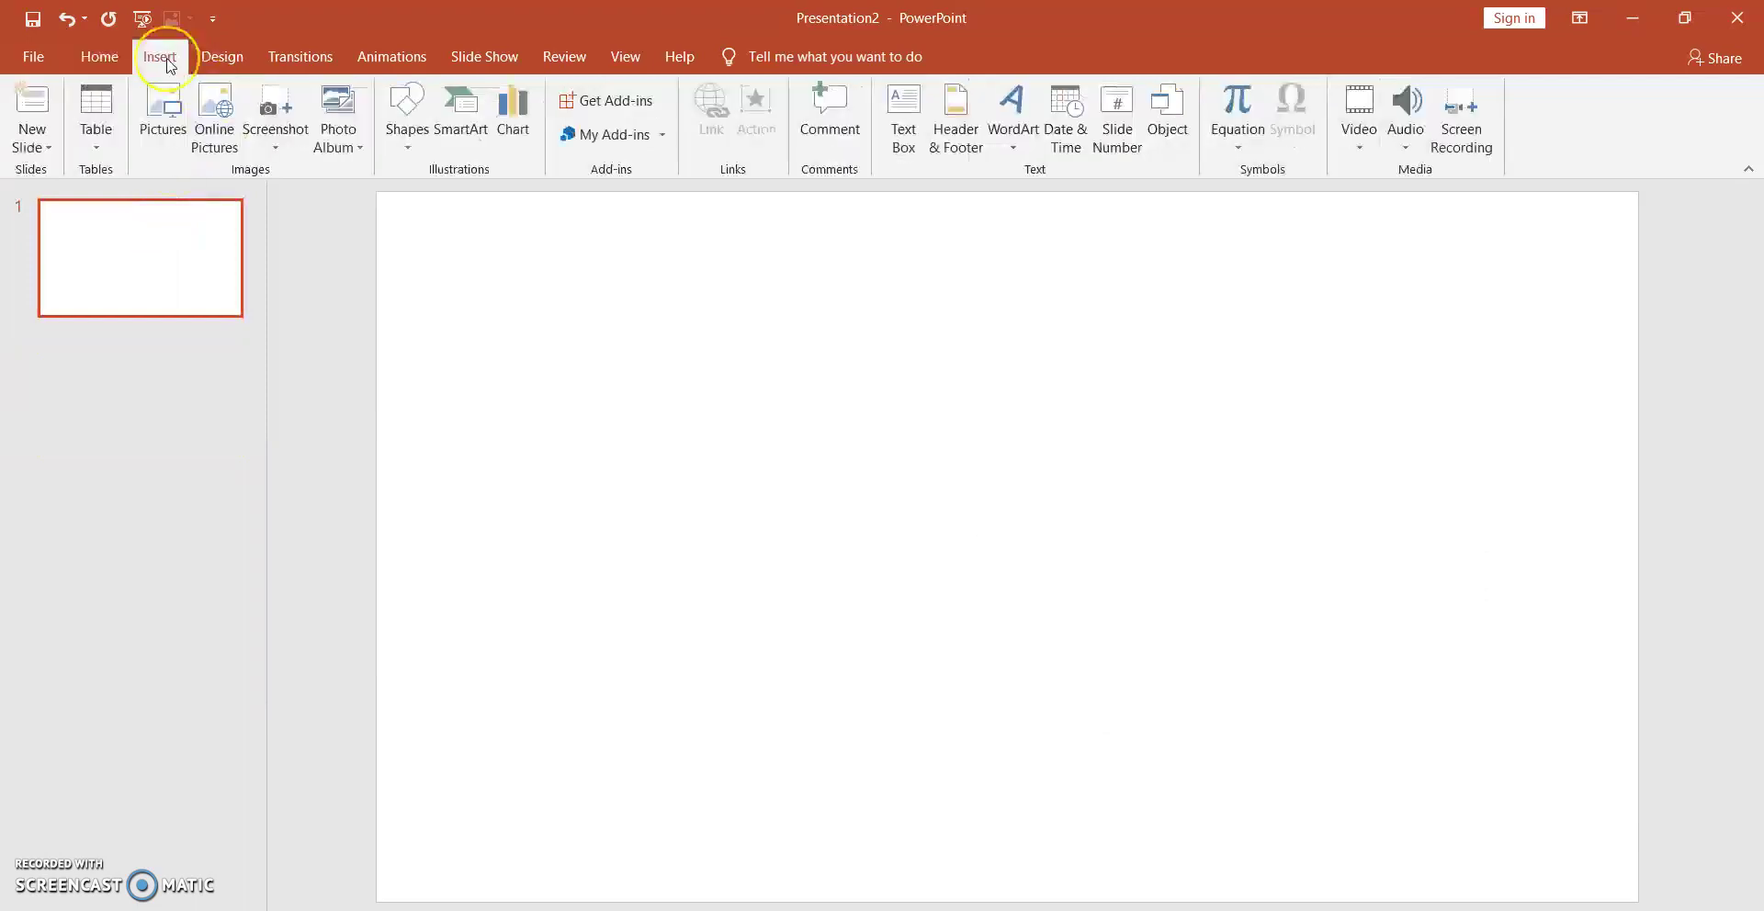
click(168, 112)
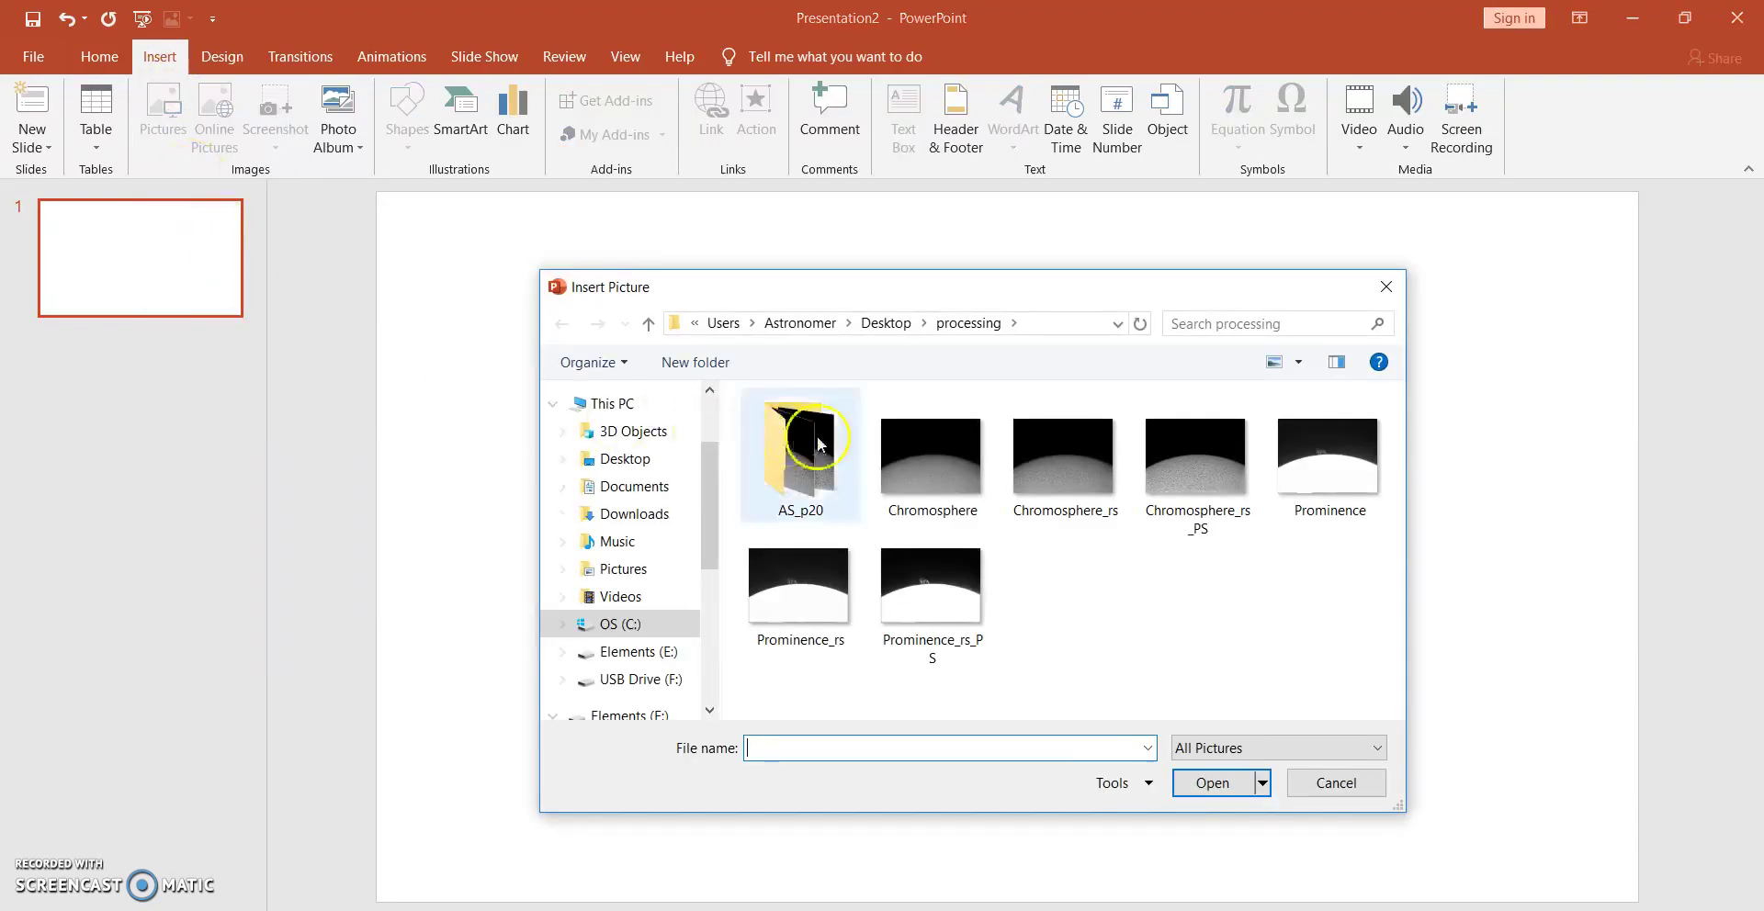
click(1196, 468)
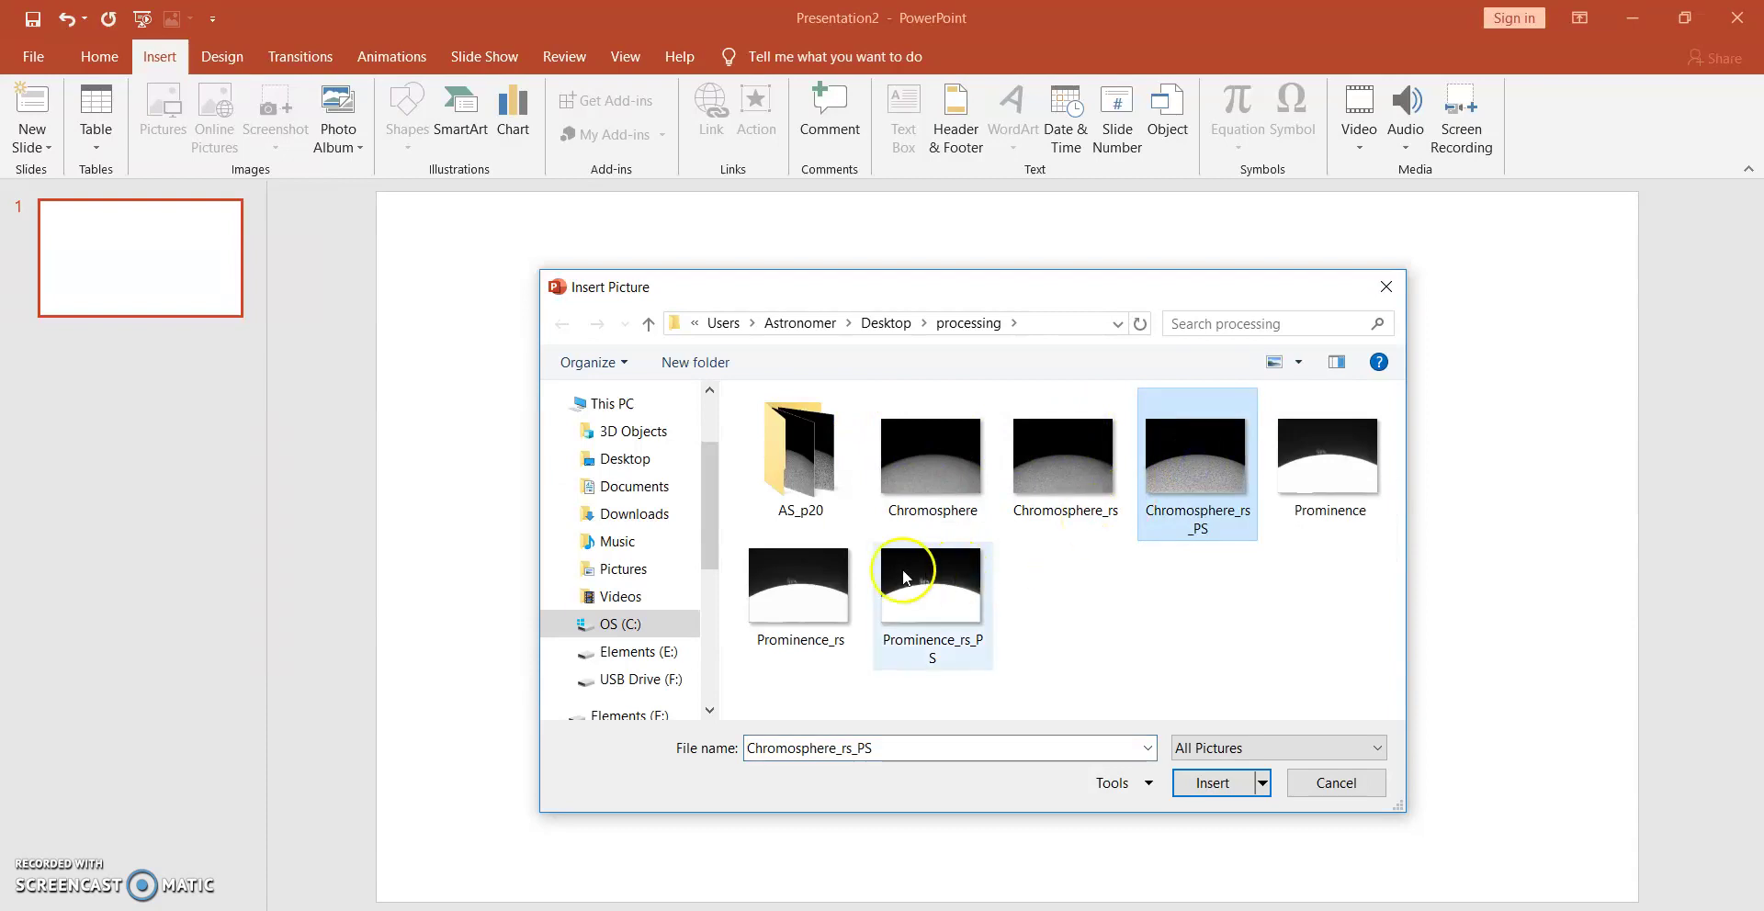
ctrl+click(966, 590)
click(1208, 782)
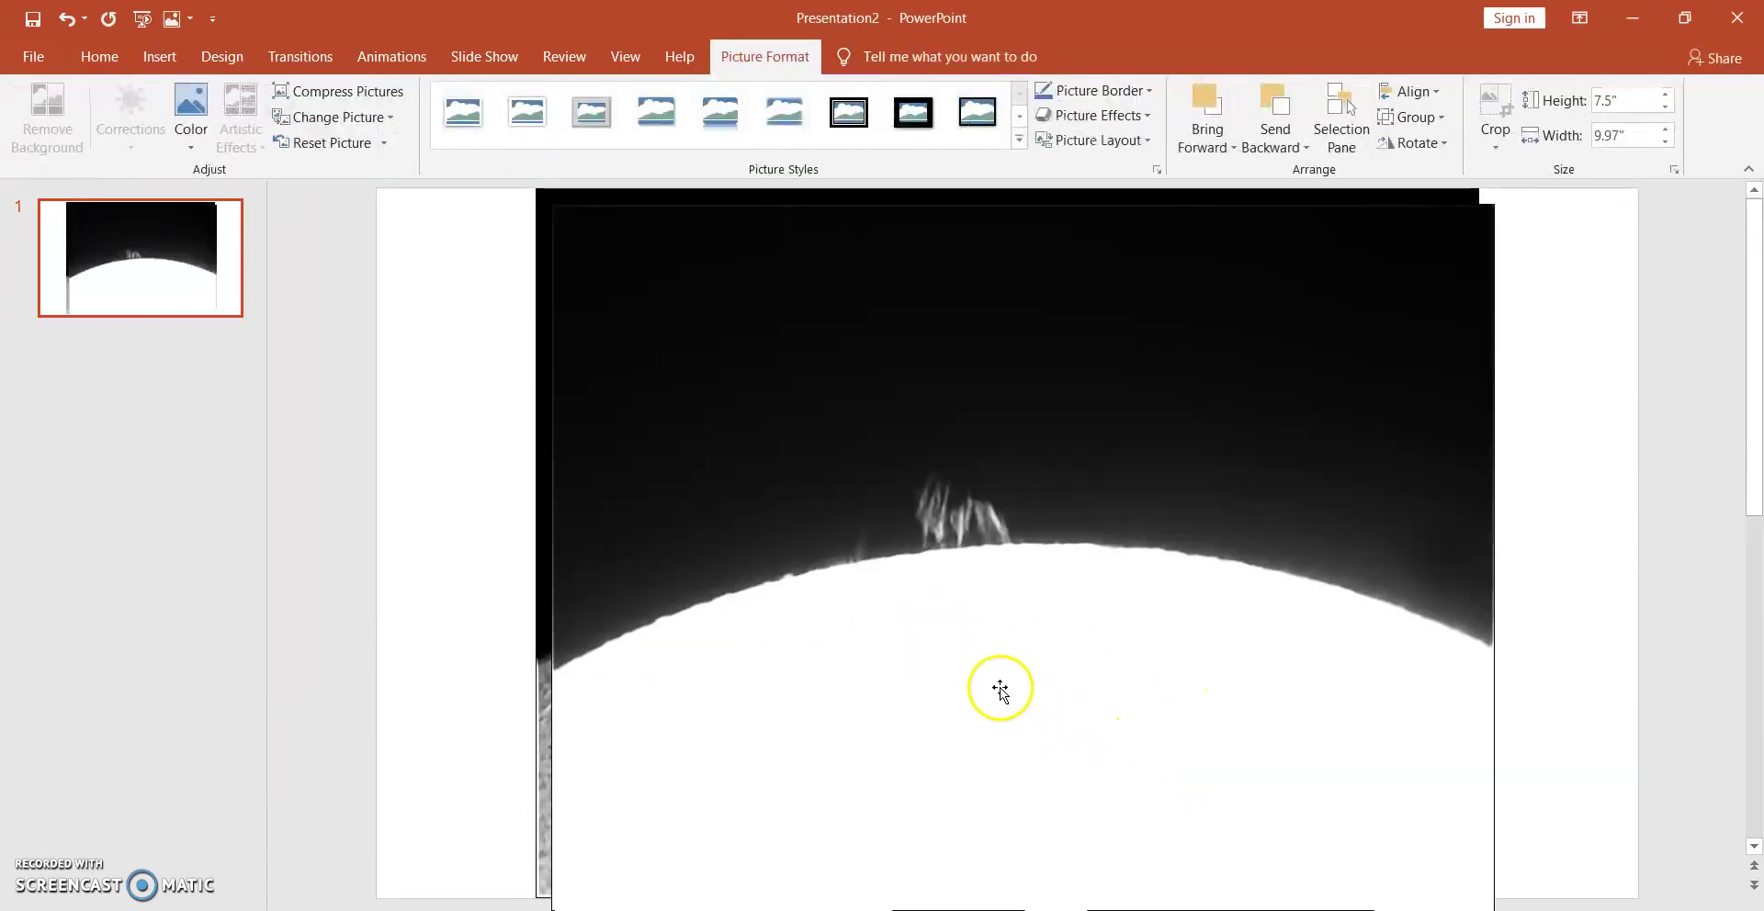
- Send the prominence picture to the back, then reselect the chromosphere picture
click(536, 557)
click(505, 615)
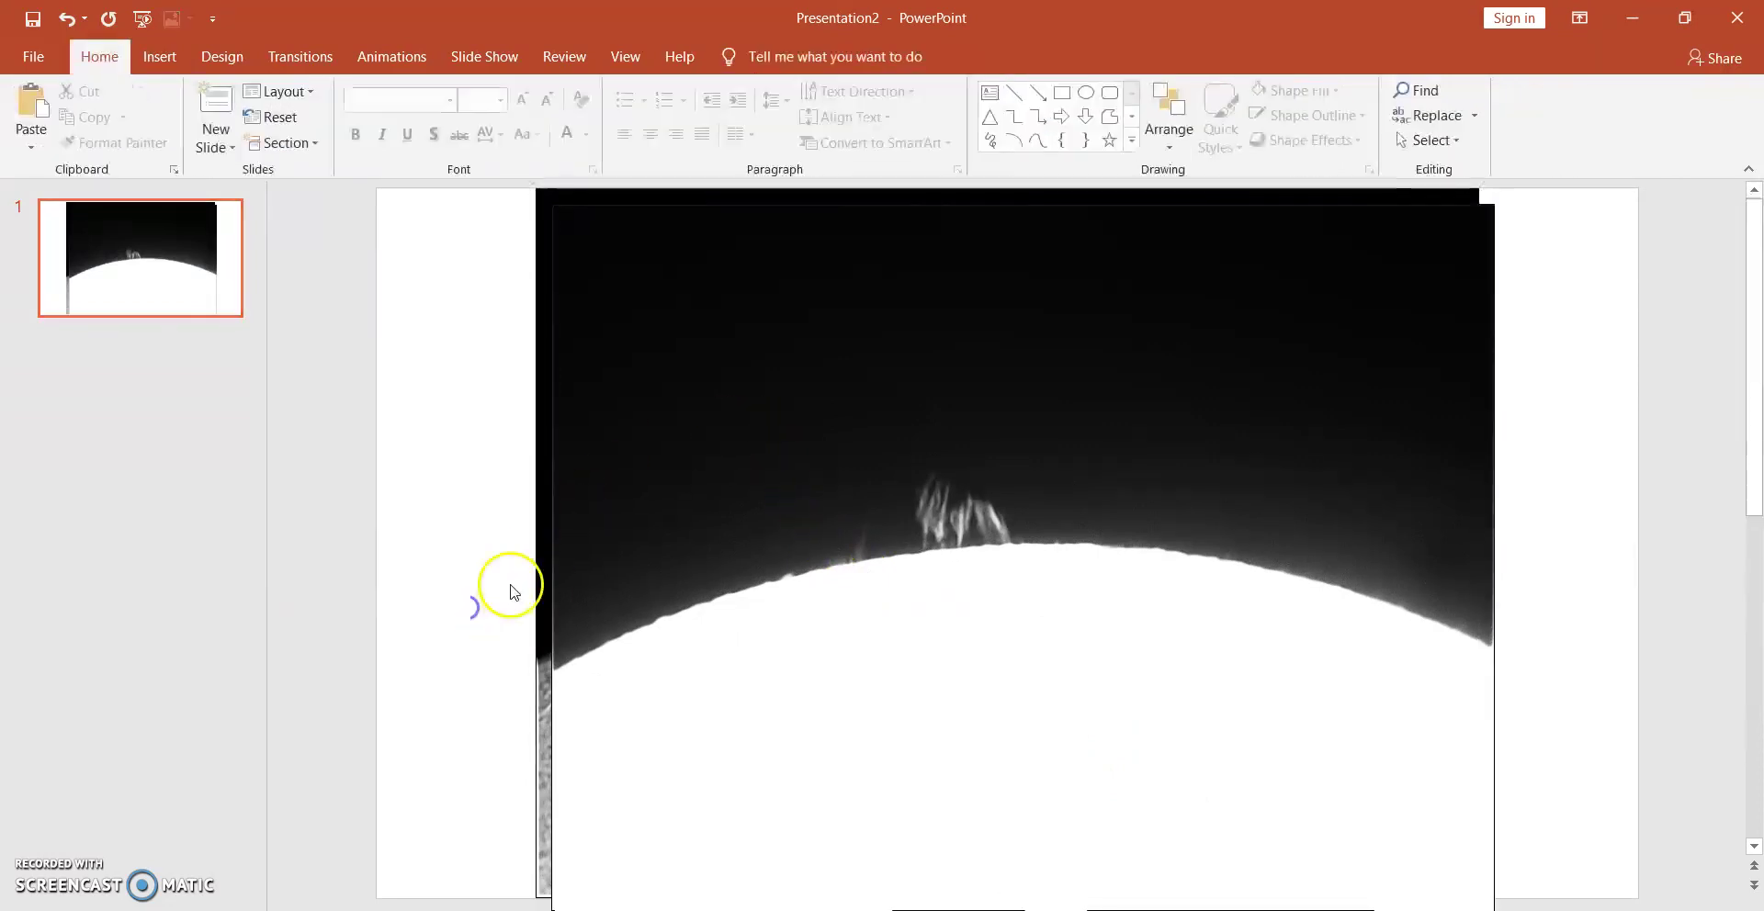
click(536, 552)
right_click(536, 573)
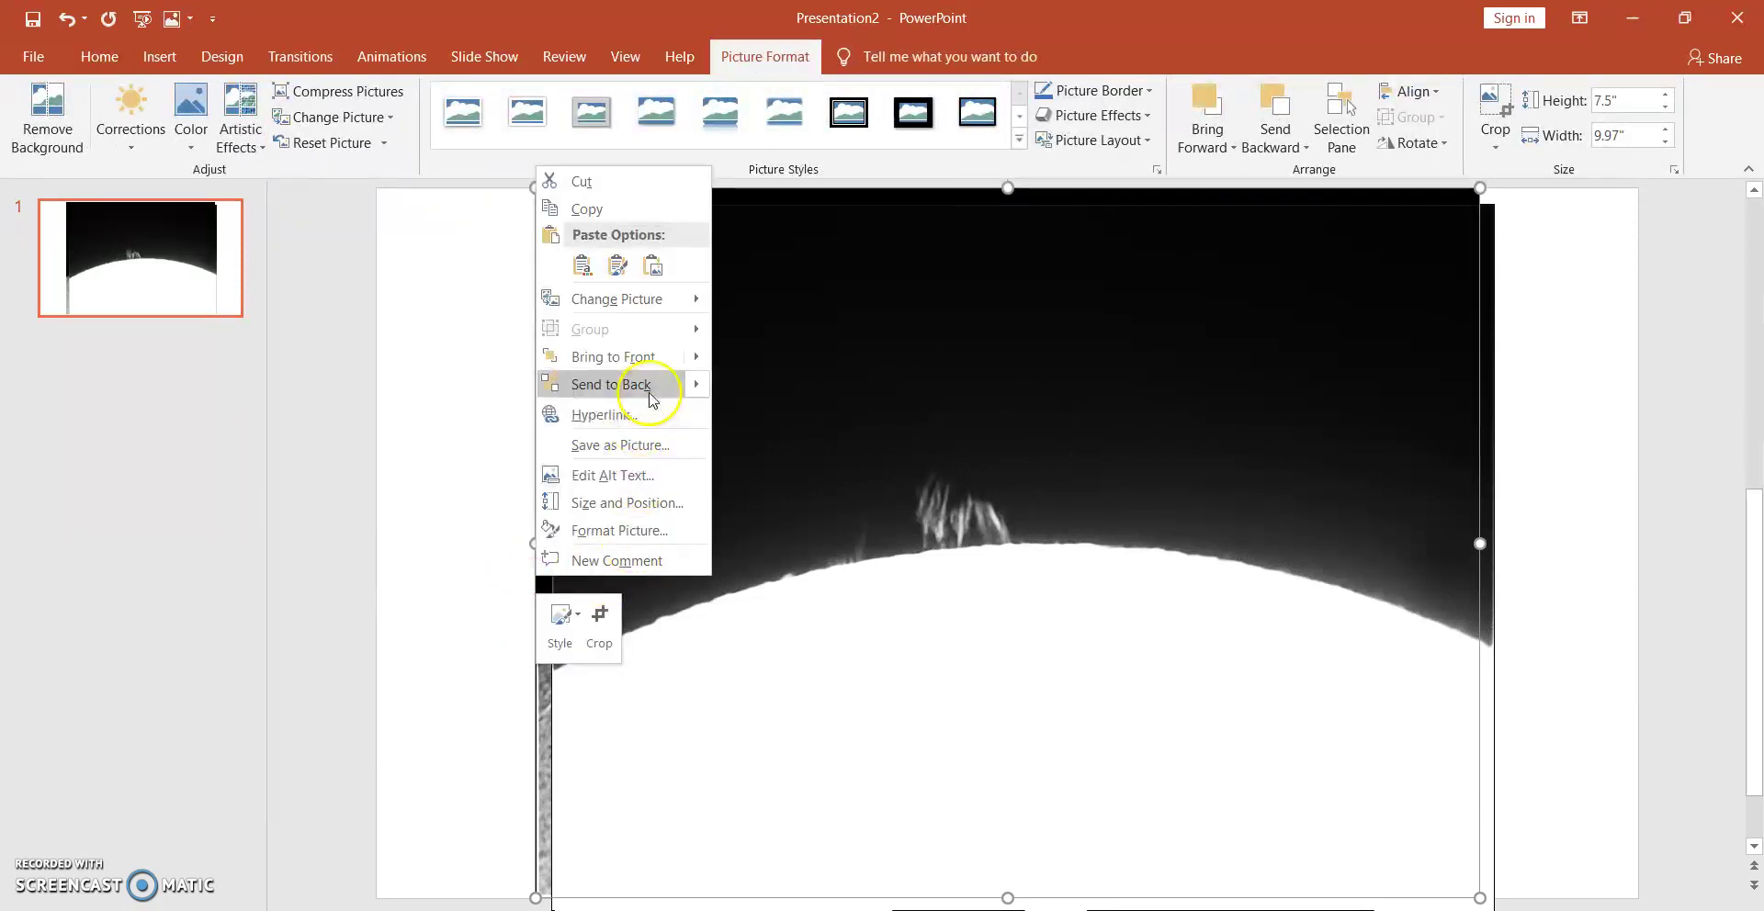
click(656, 366)
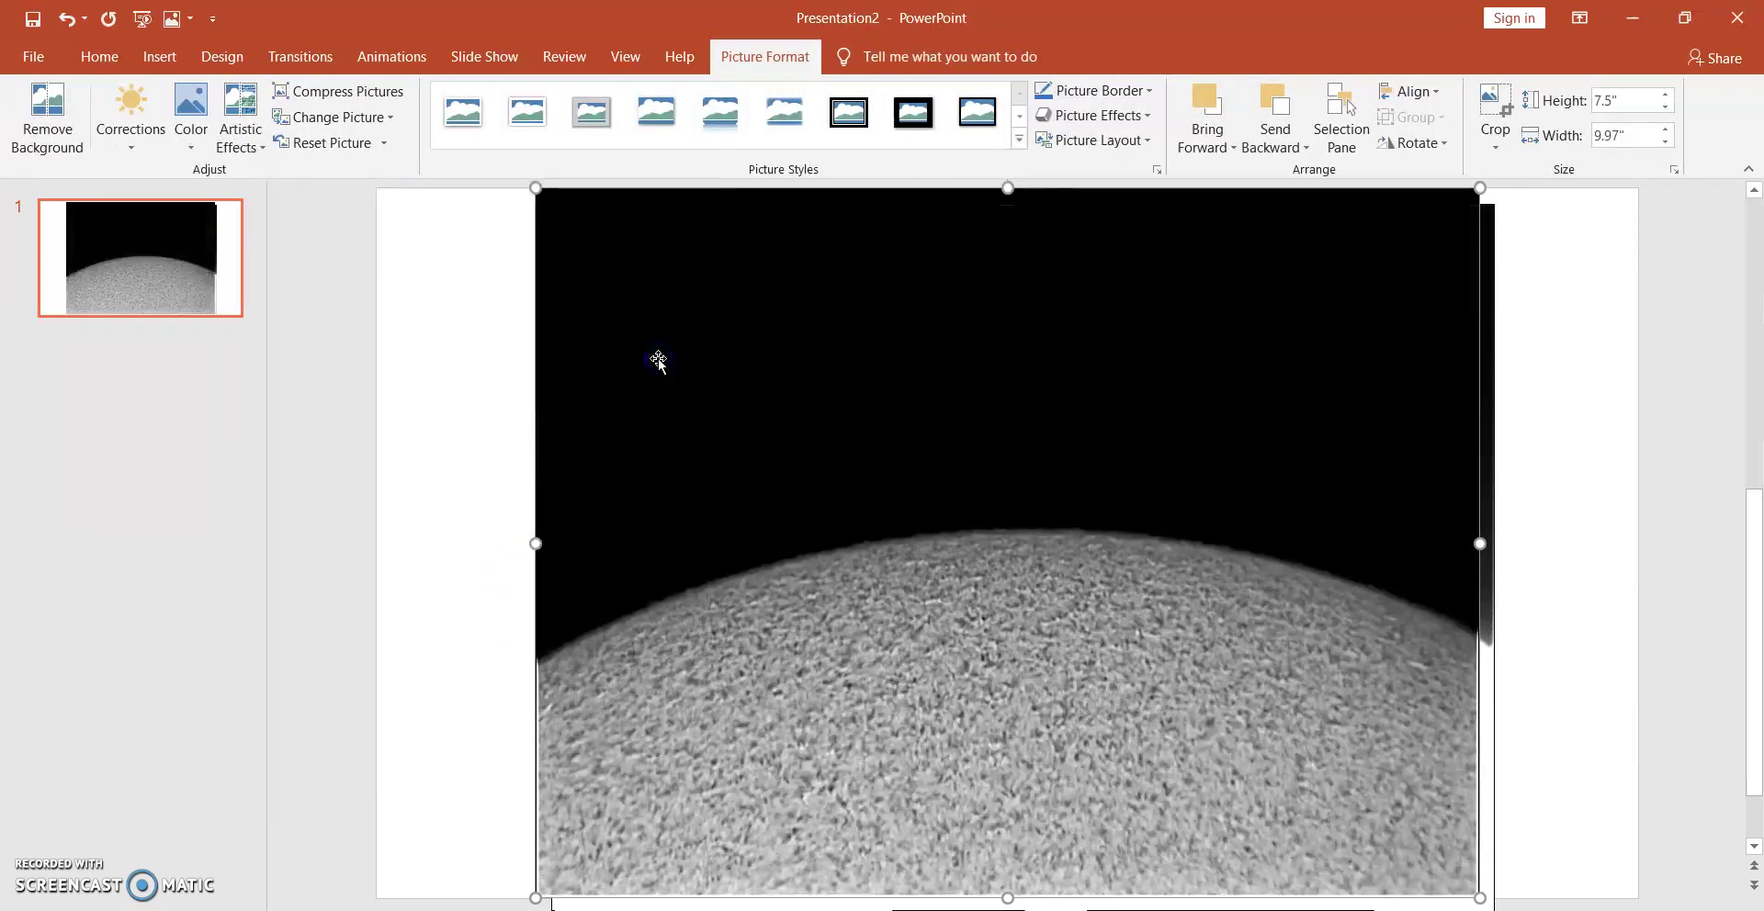
click(470, 476)
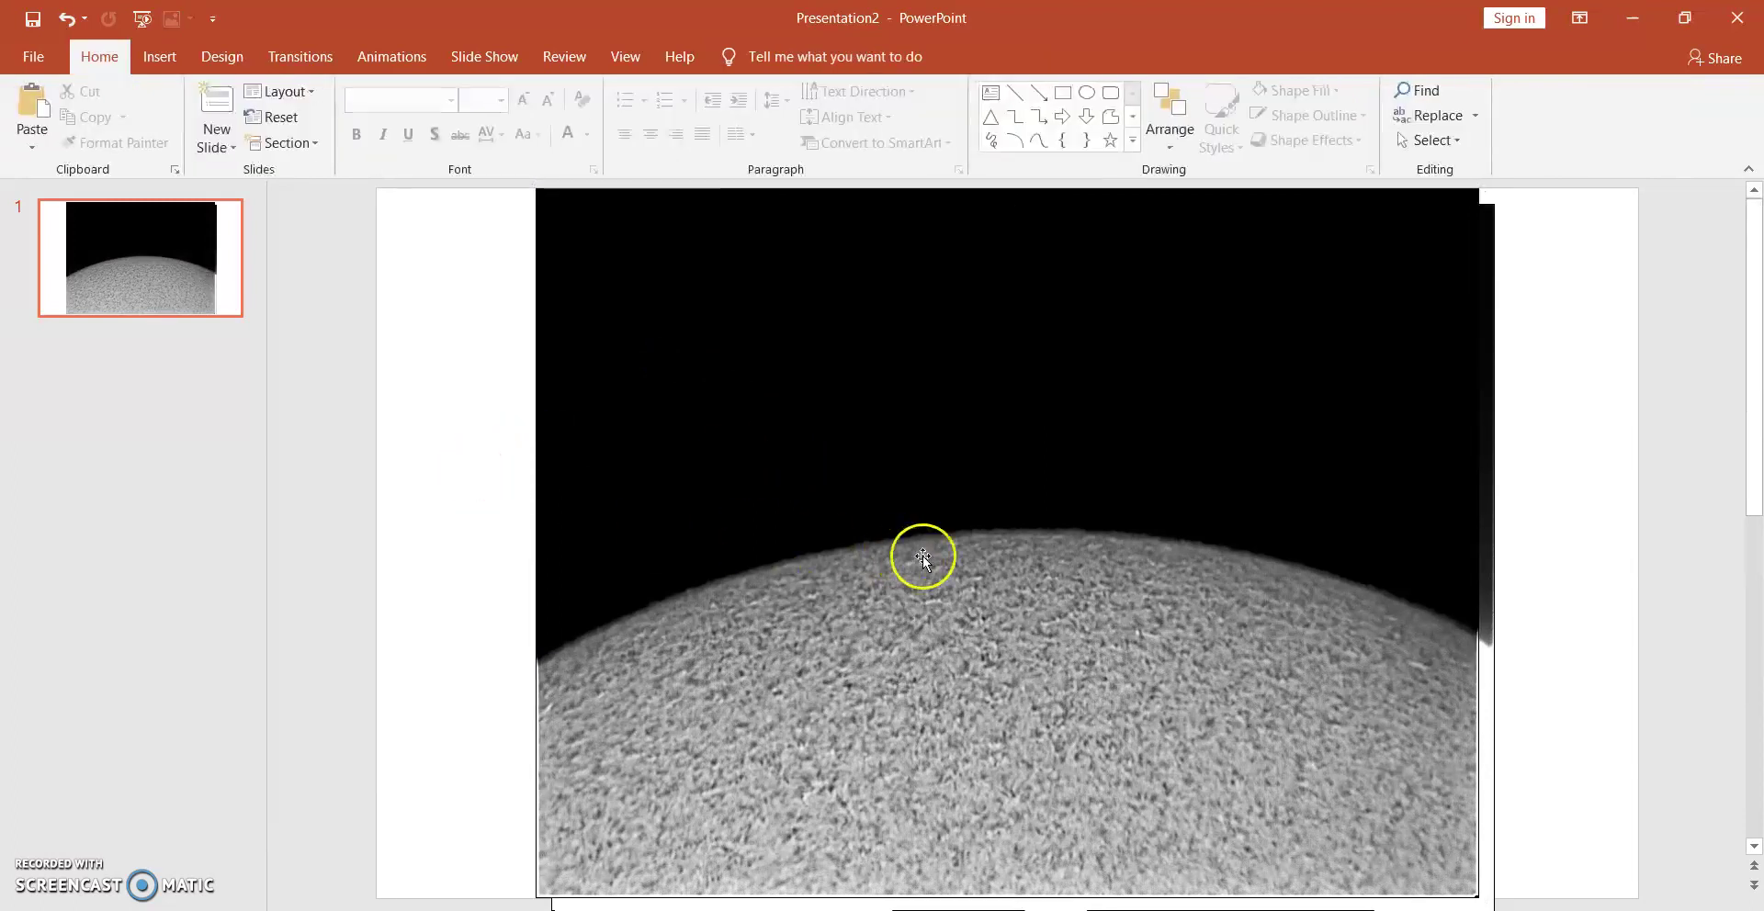
click(953, 586)
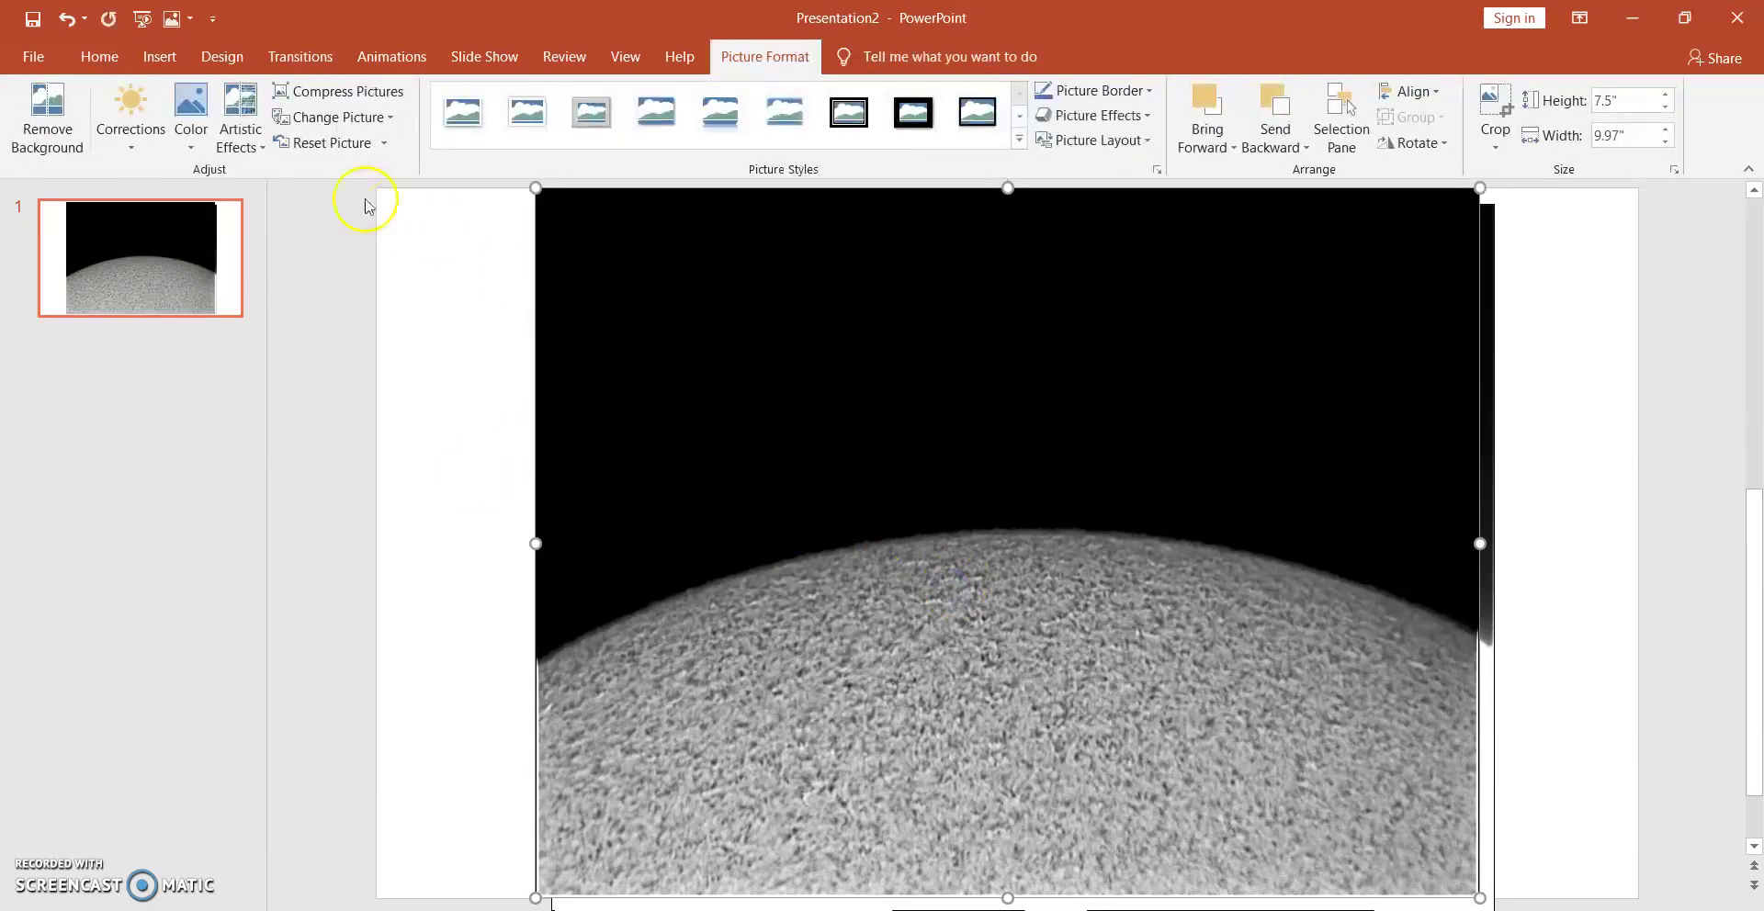
- Run Remove Background on Chromosphere_rs_PS, widening the keep area with its top just above the limb
click(46, 112)
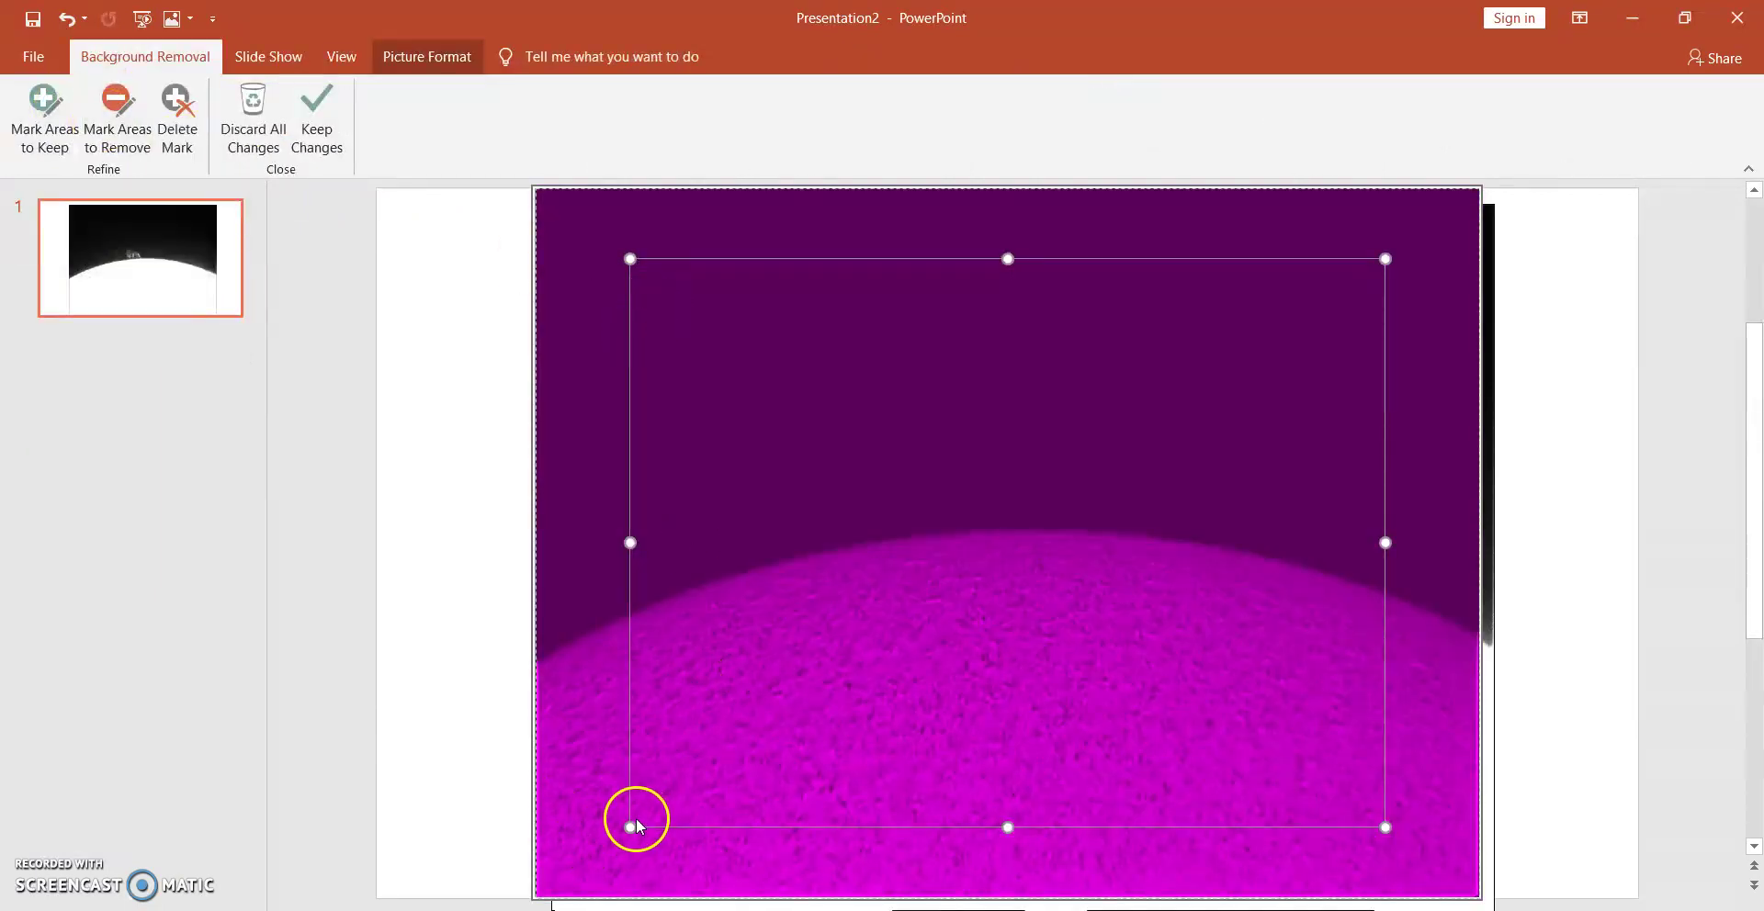
drag(631, 827, 536, 898)
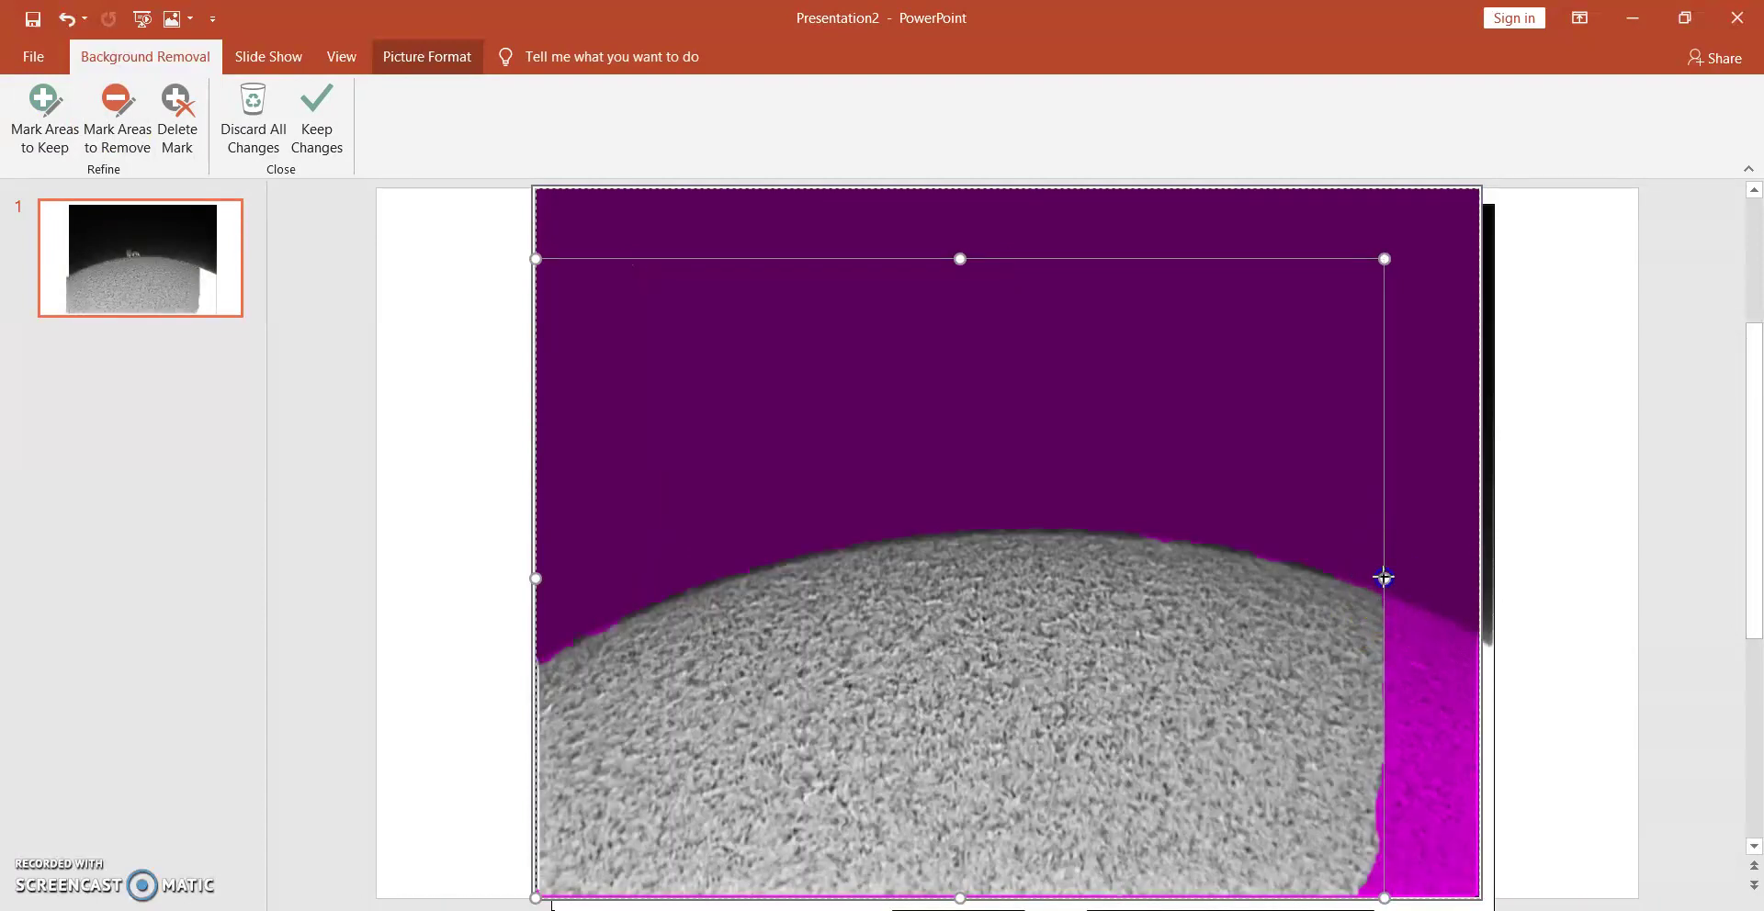
drag(1384, 579, 1480, 576)
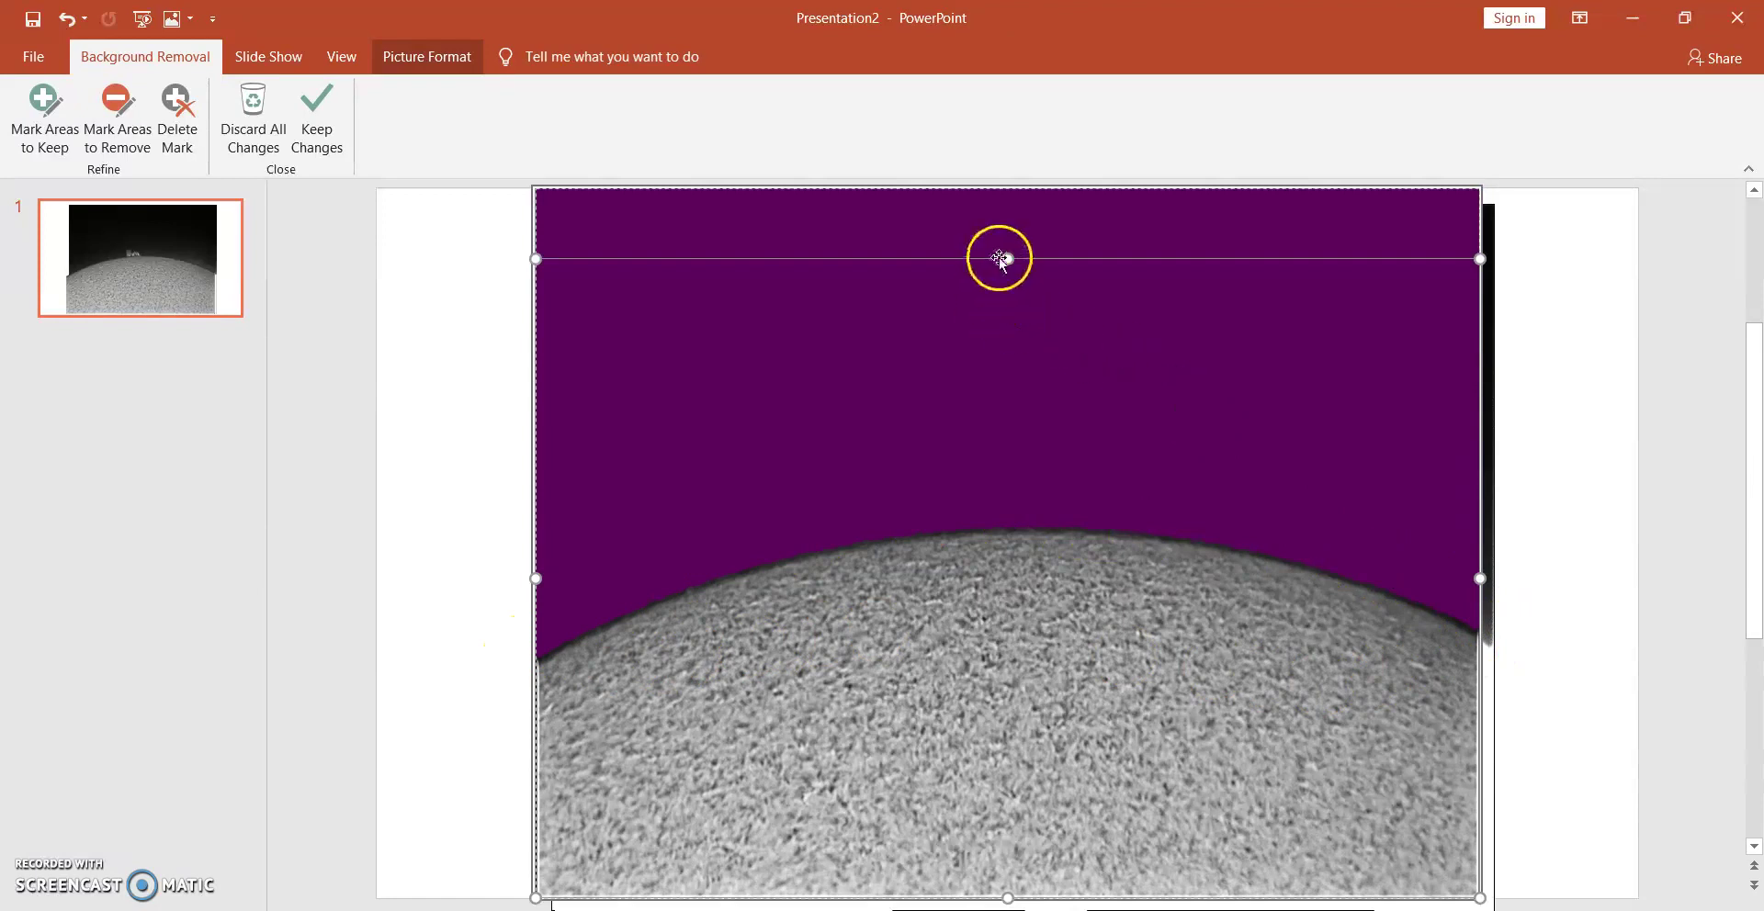
drag(1007, 261, 1006, 275)
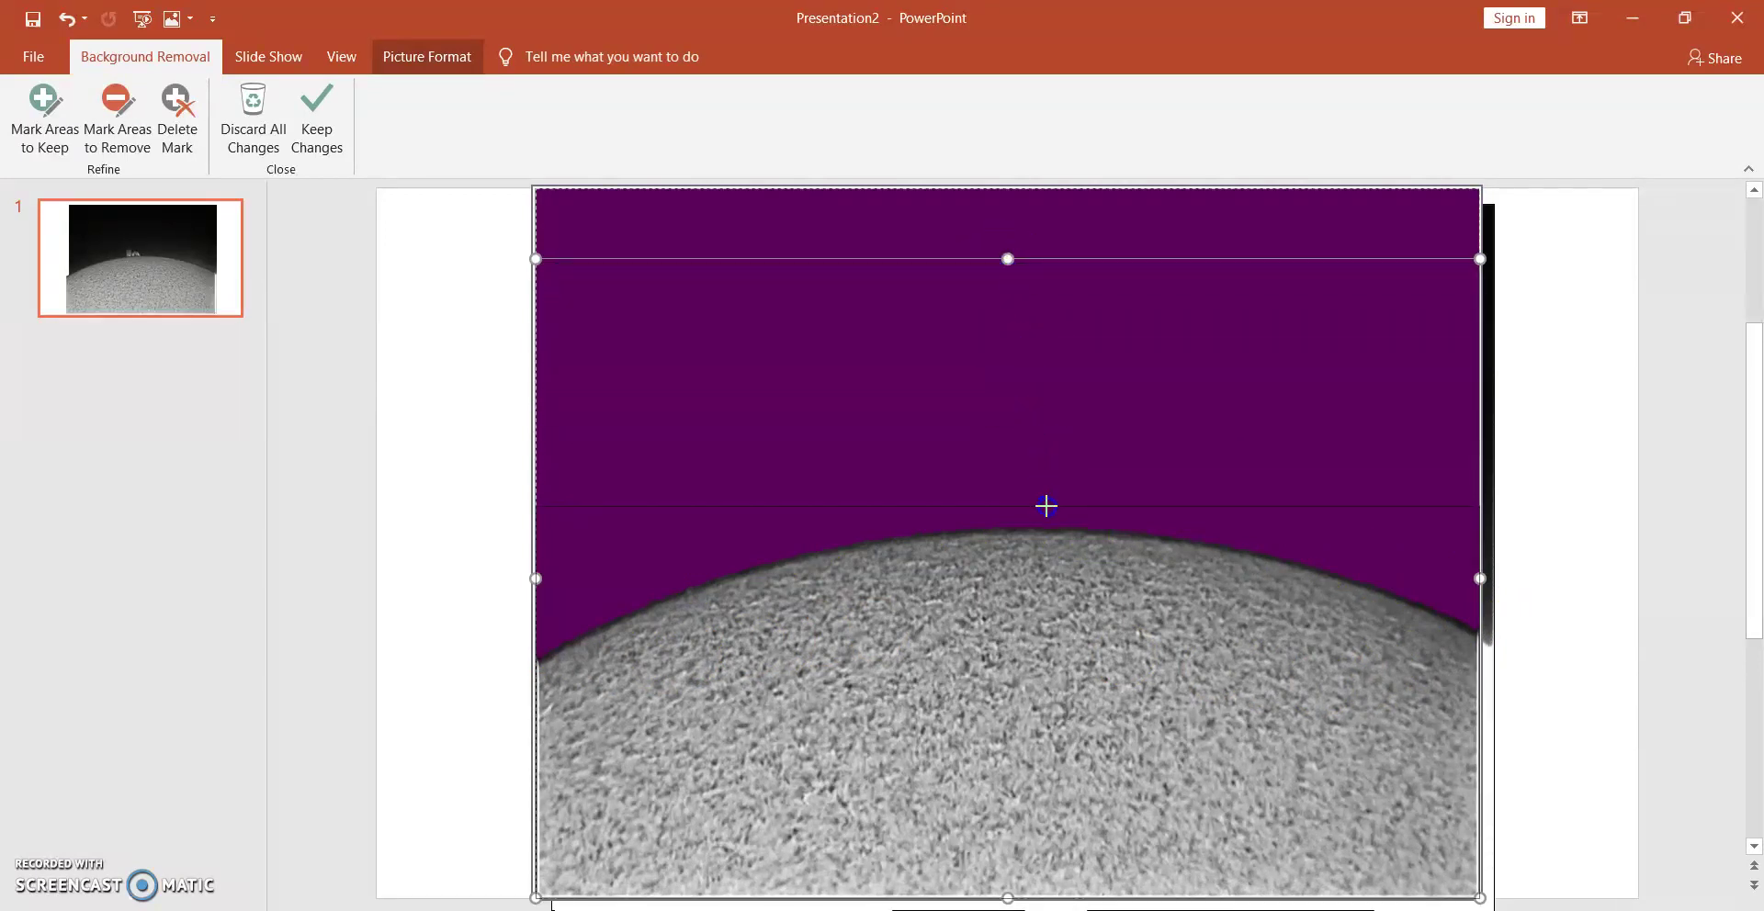
drag(1049, 507, 1048, 506)
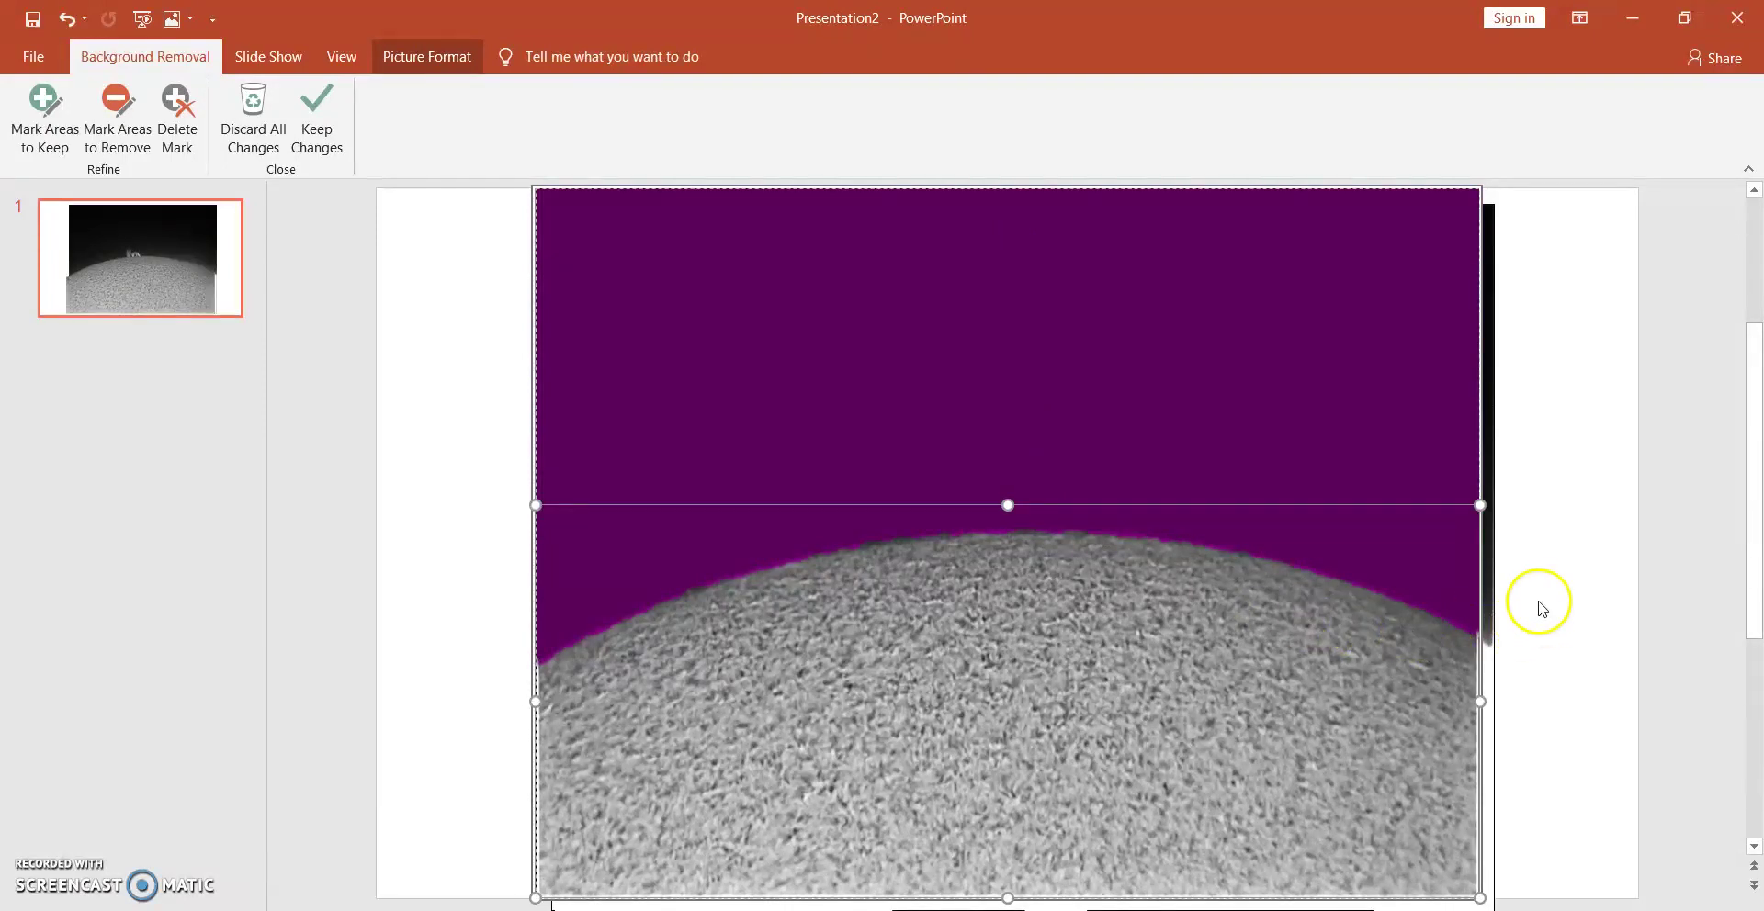
- Keep the background removal changes and select the solar picture for formatting
click(475, 457)
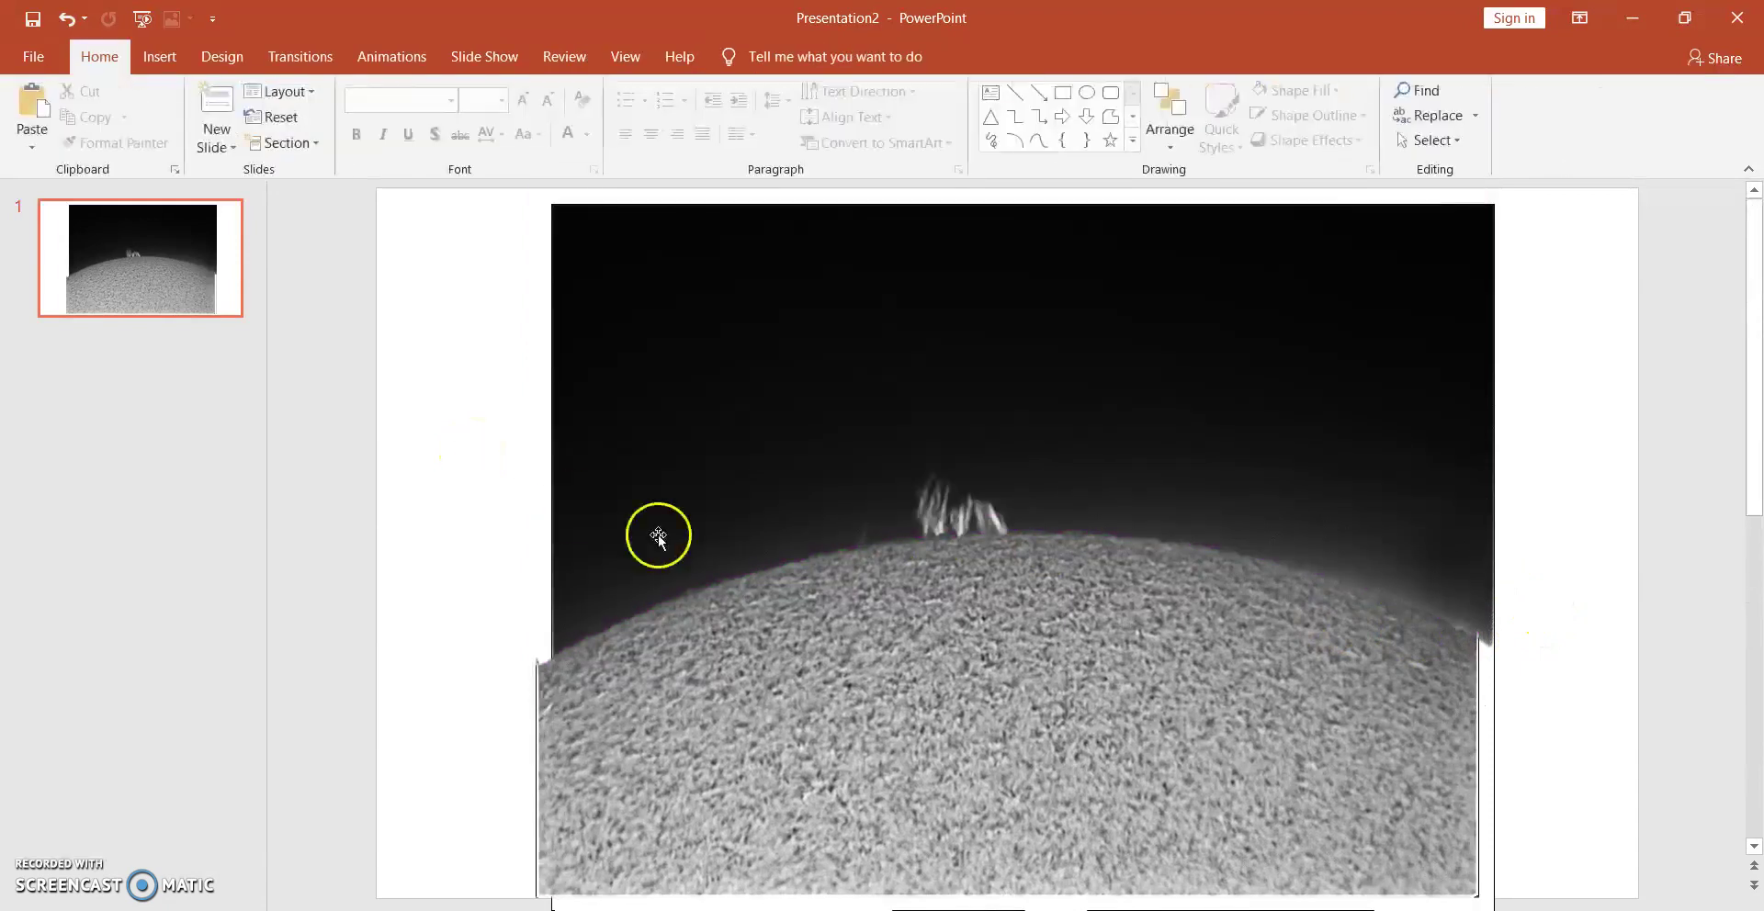
click(1009, 622)
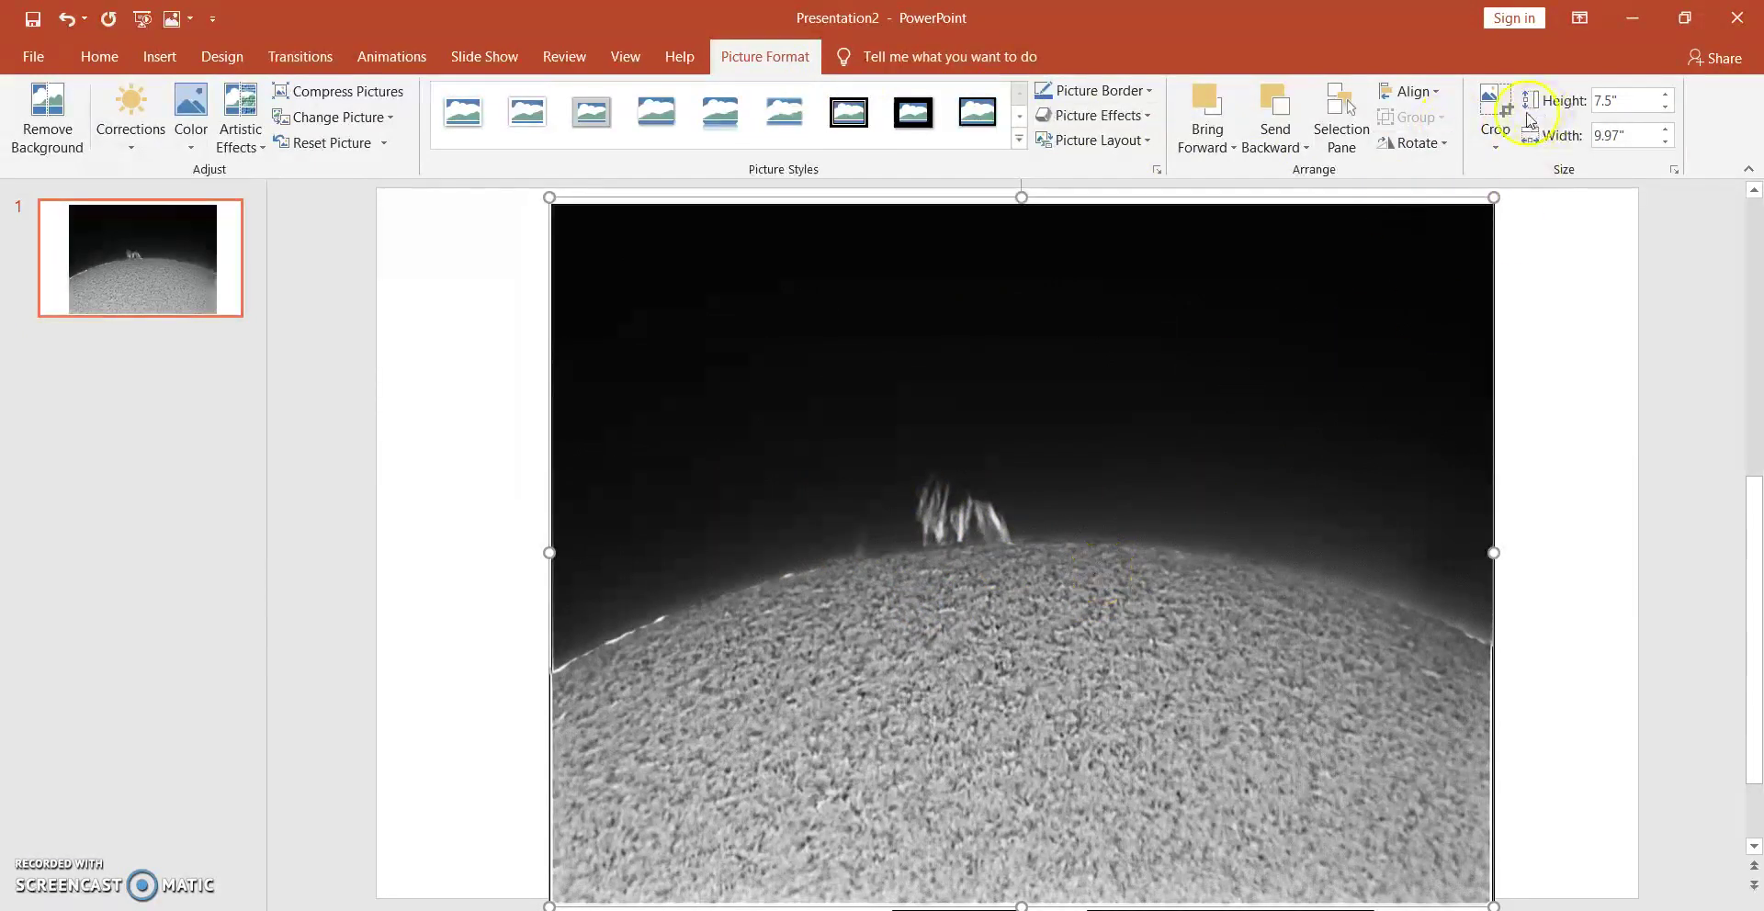
- Crop the top off the front solar picture, leaving it 4.34 inches tall
click(1494, 106)
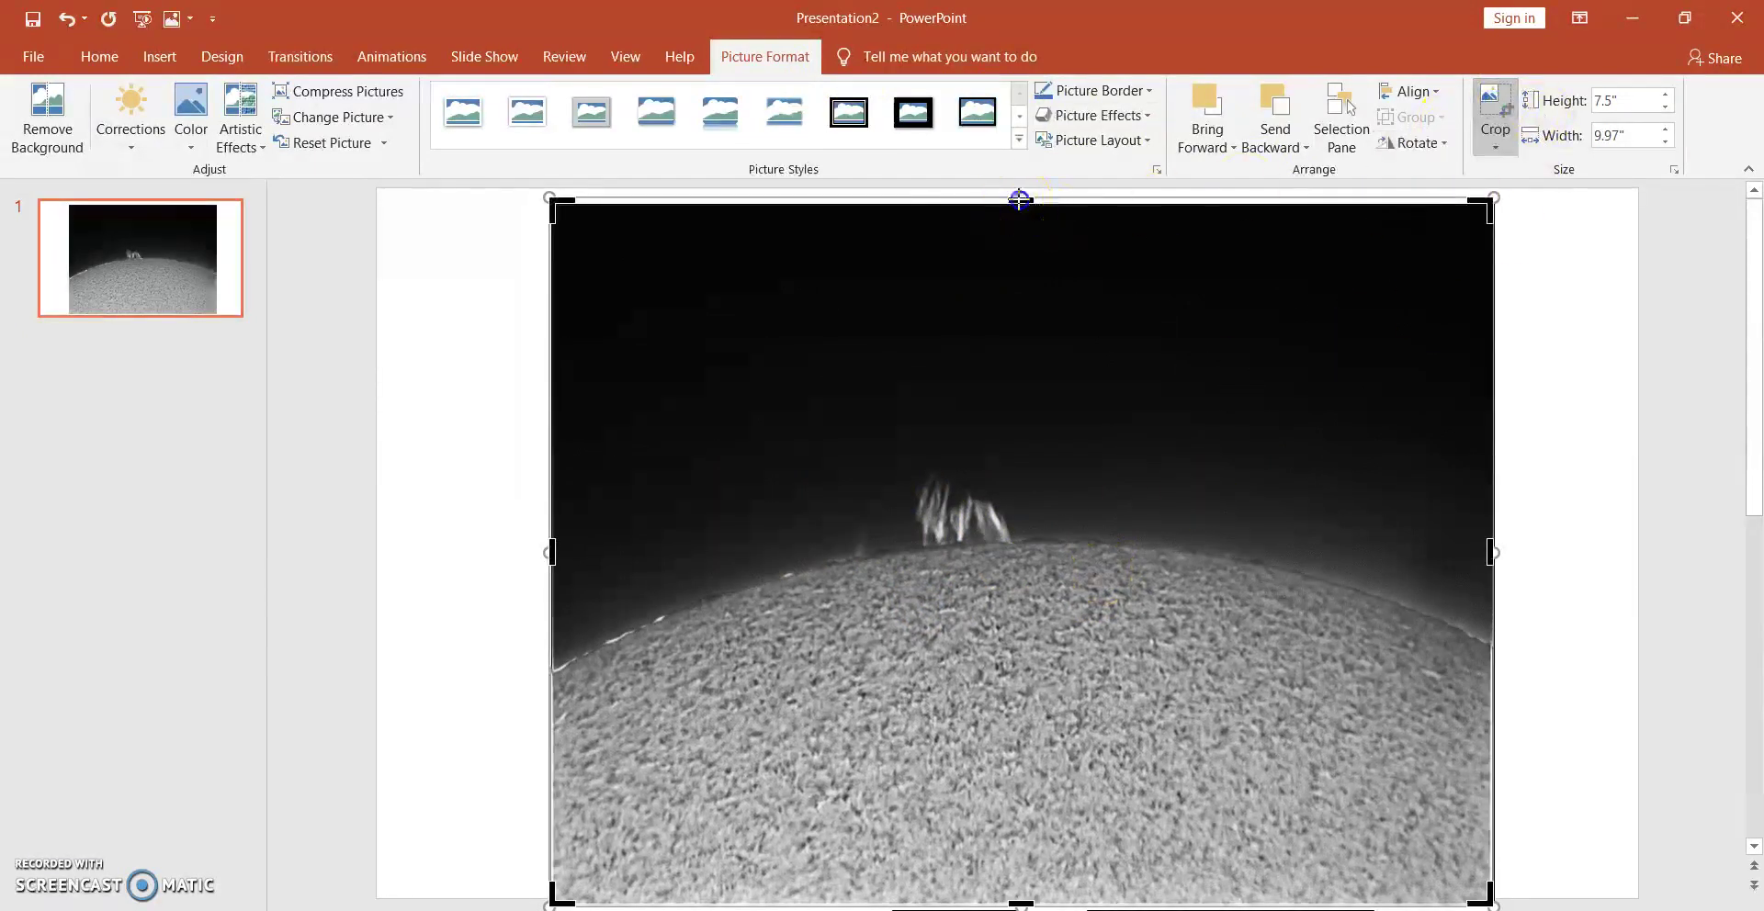
drag(1022, 205, 1016, 493)
click(689, 520)
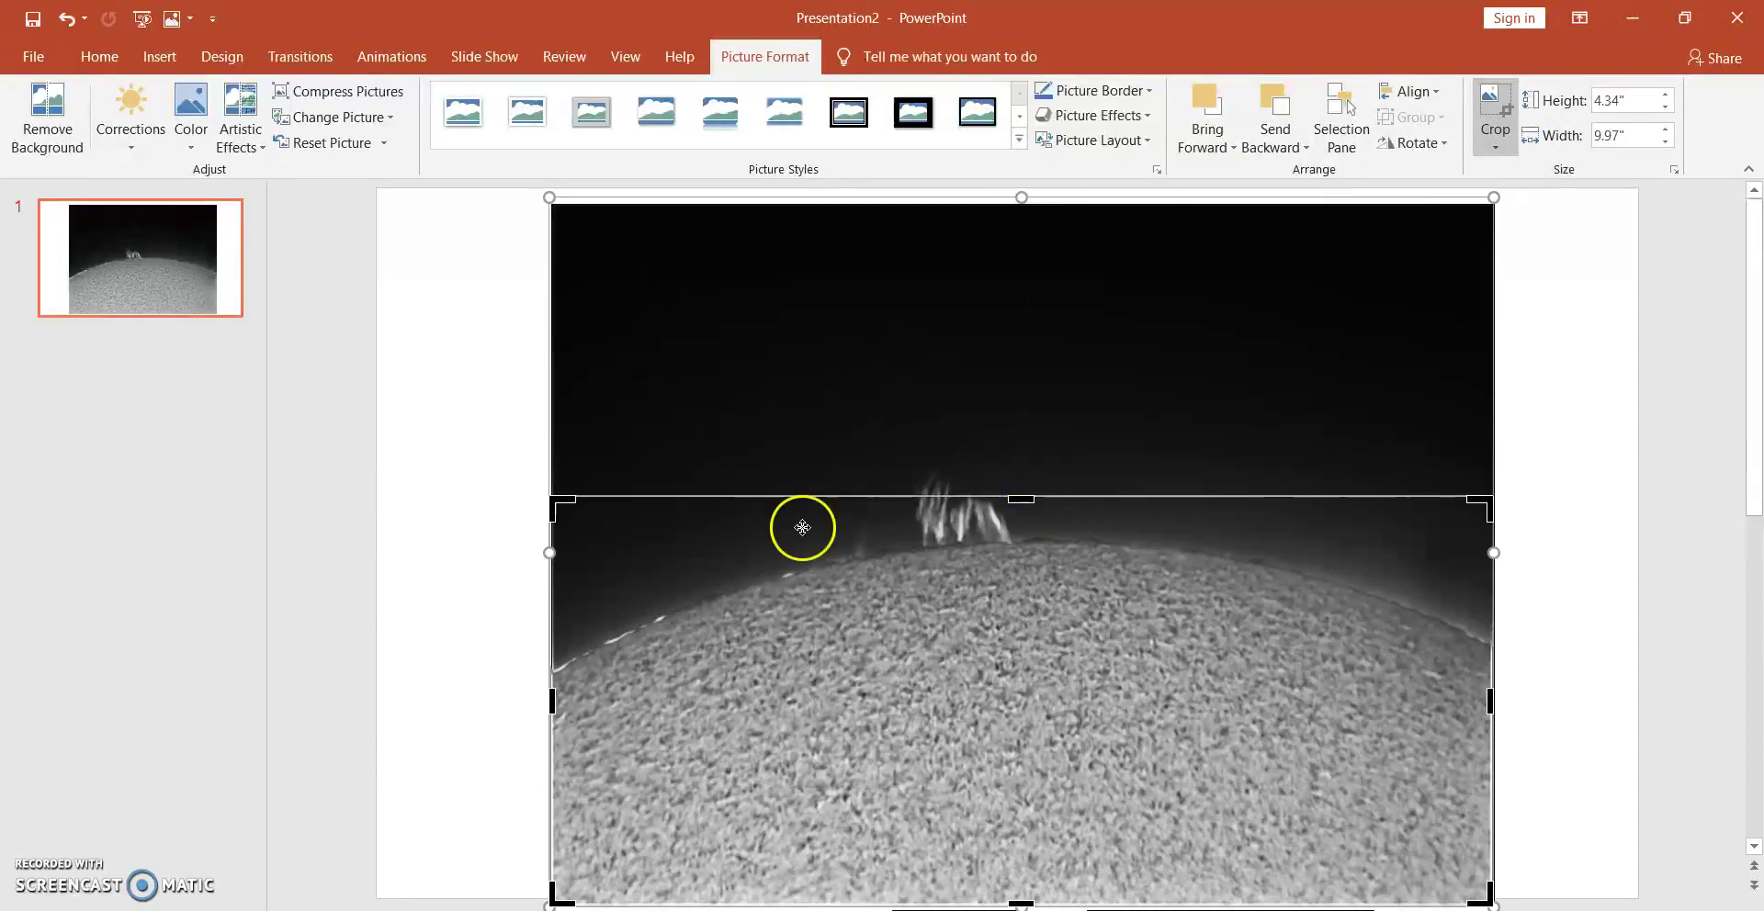
click(484, 469)
click(662, 584)
click(977, 616)
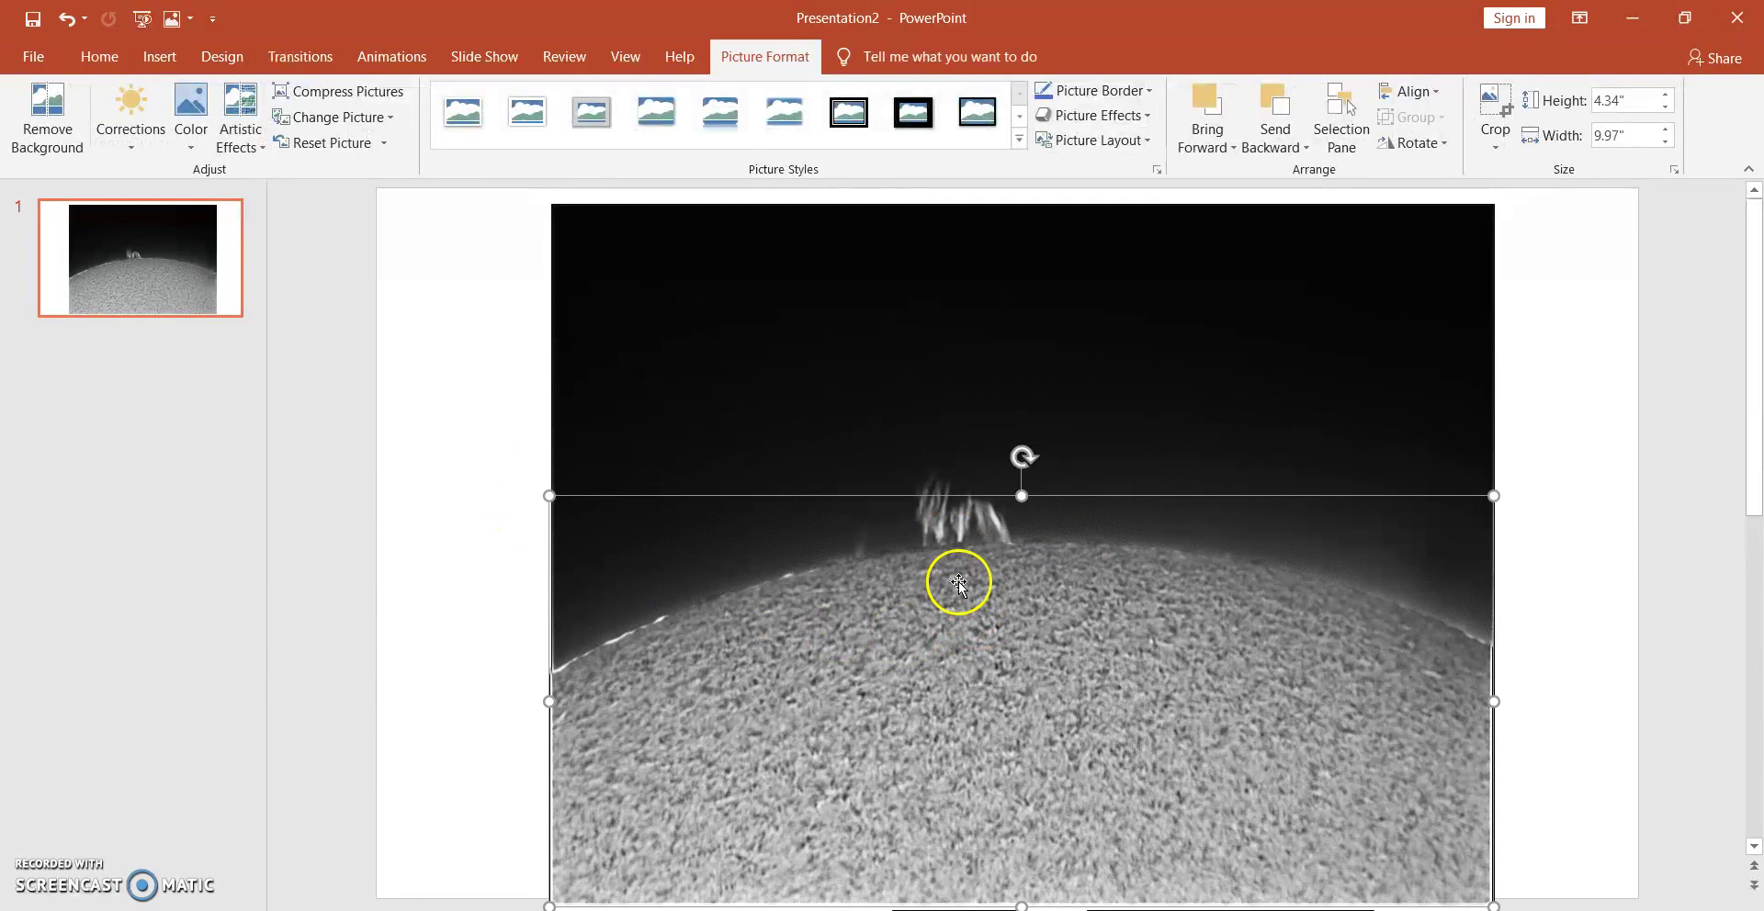
- Apply Sharpen: 25% to the cropped picture, keeping brightness and contrast normal
click(131, 118)
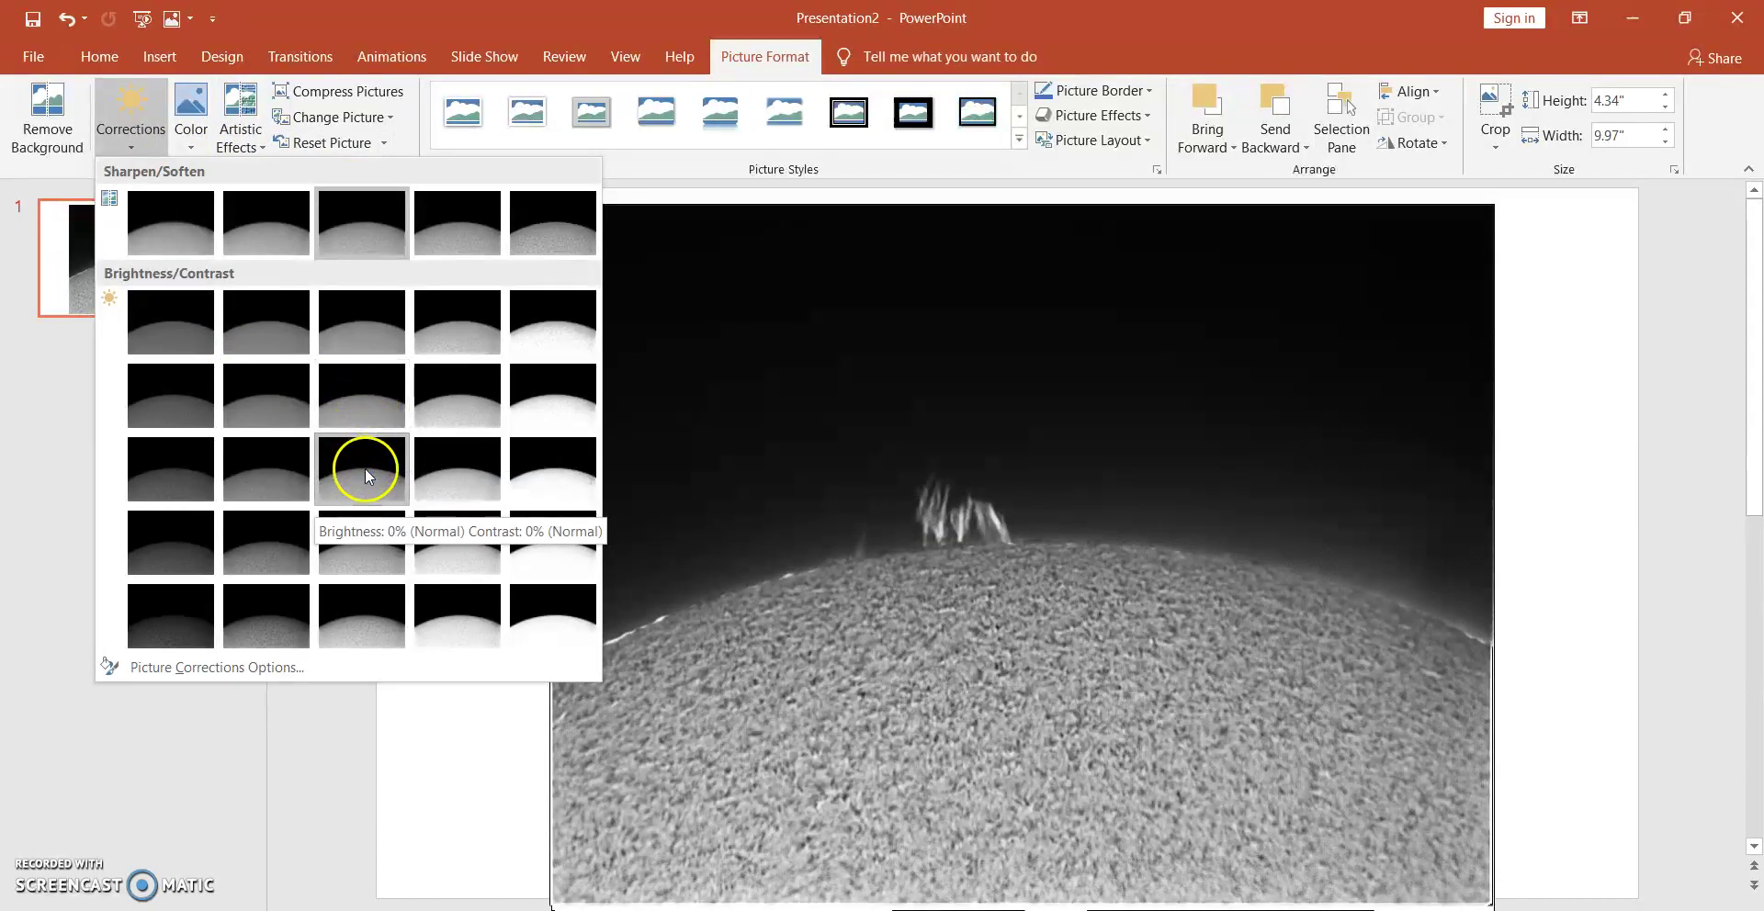
click(365, 466)
click(131, 117)
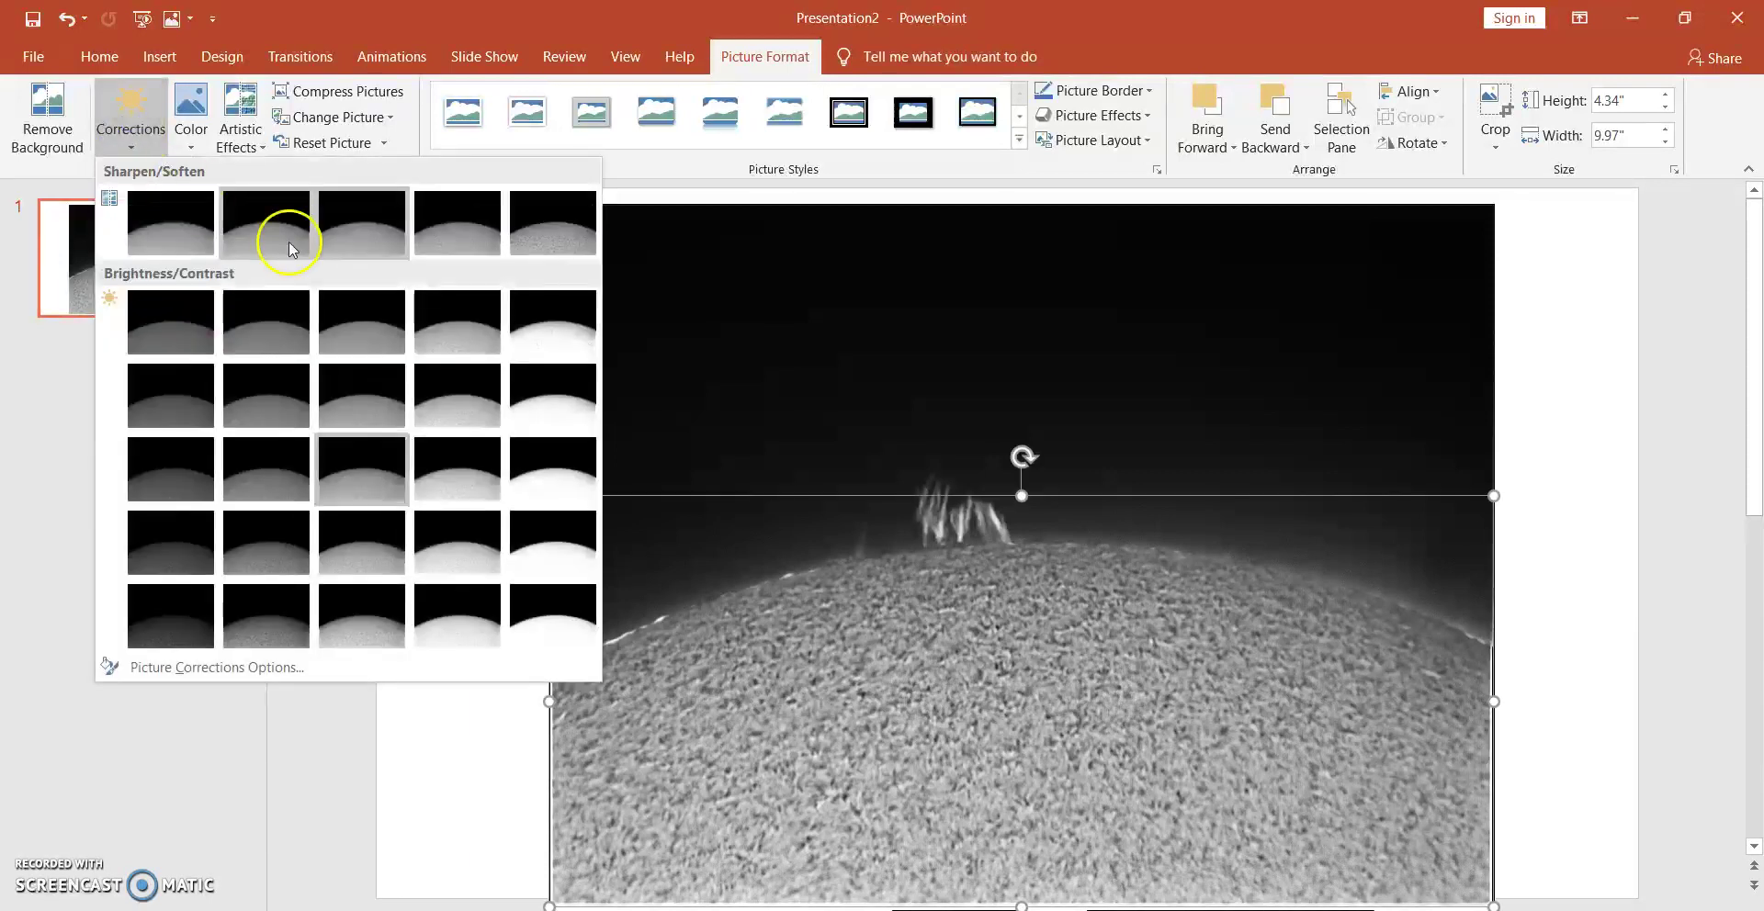
click(457, 242)
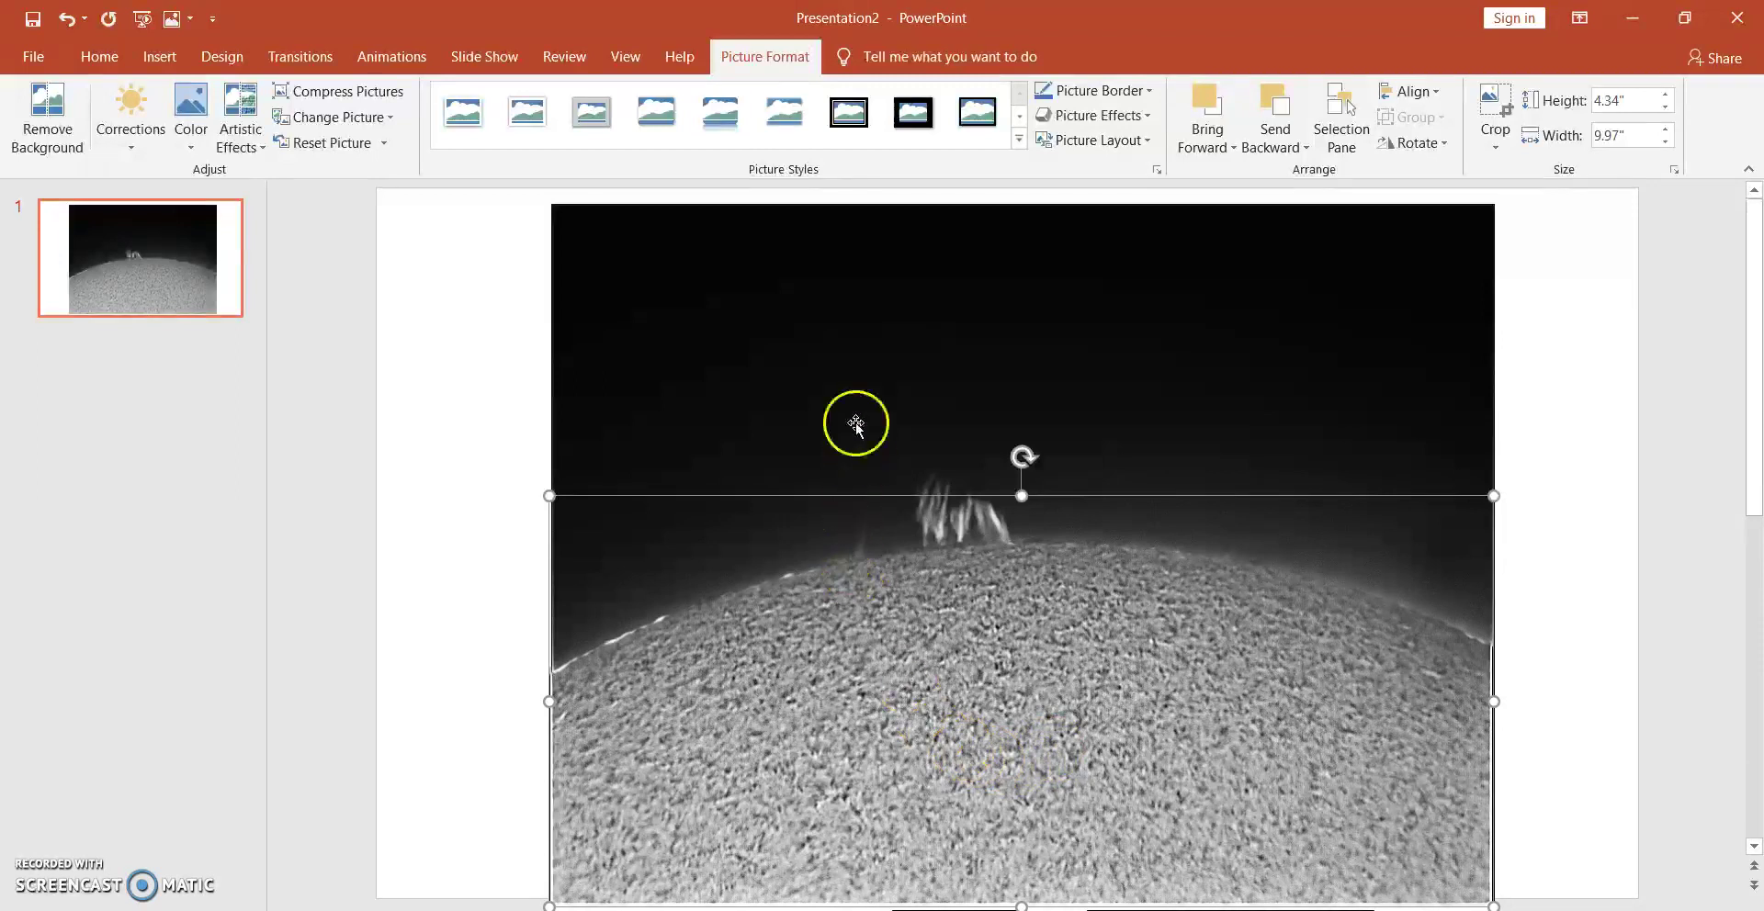
click(798, 316)
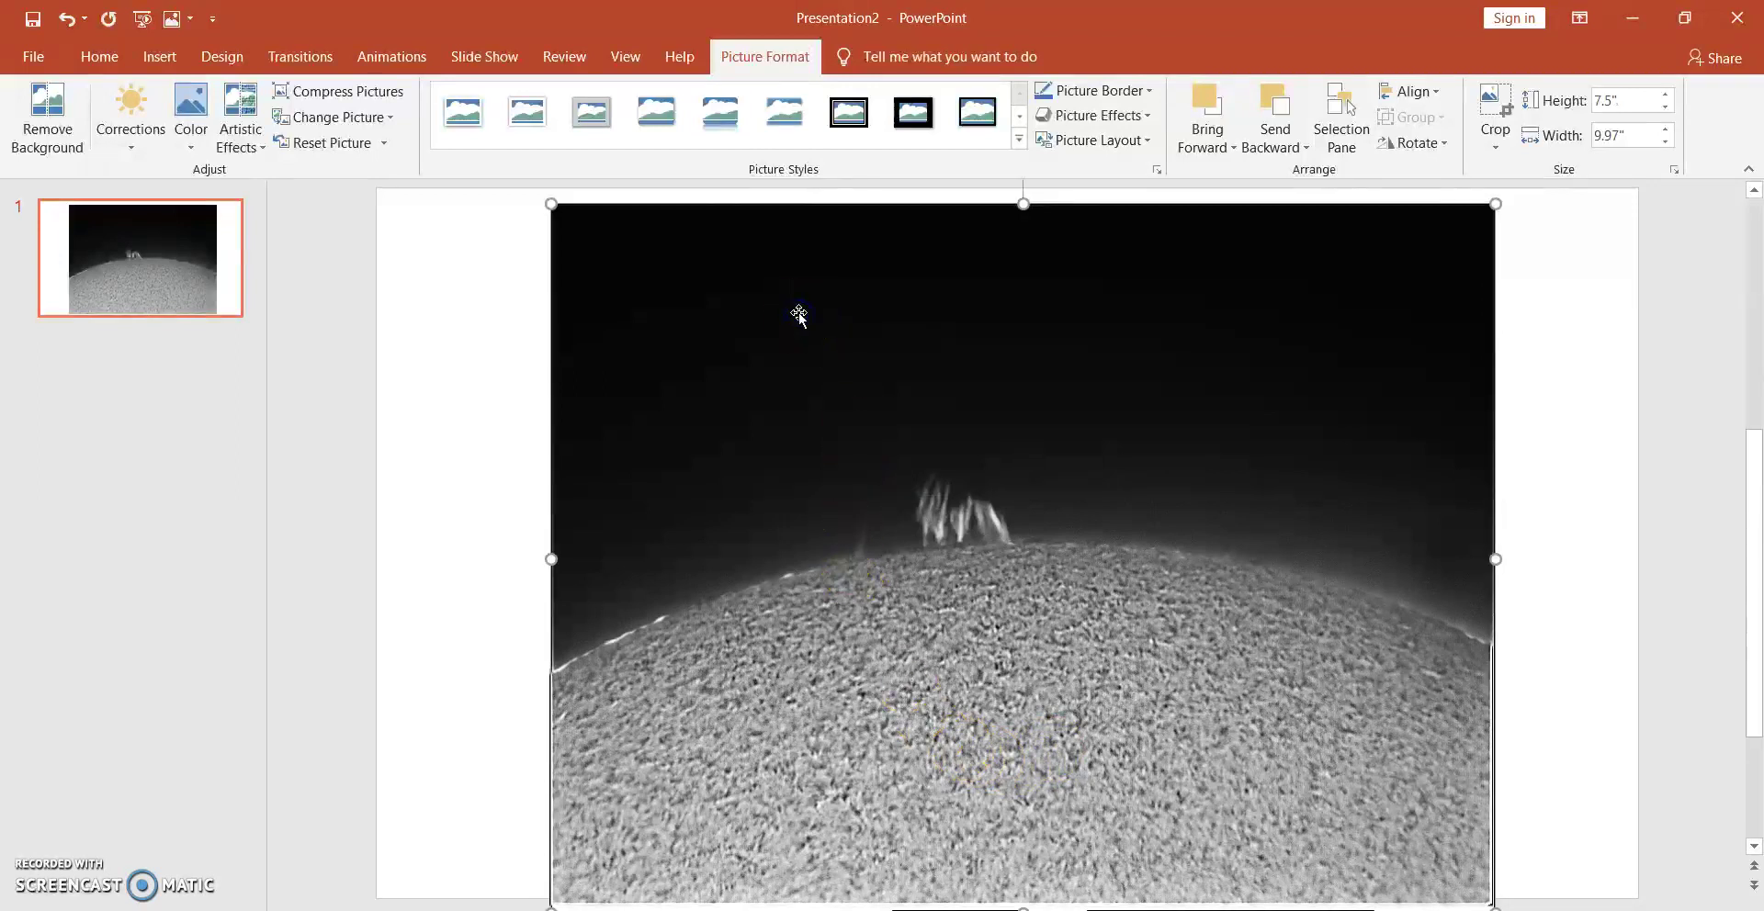
- Apply Brightness +20% Contrast 0% and Sharpen 25% to the full-height back picture
click(131, 118)
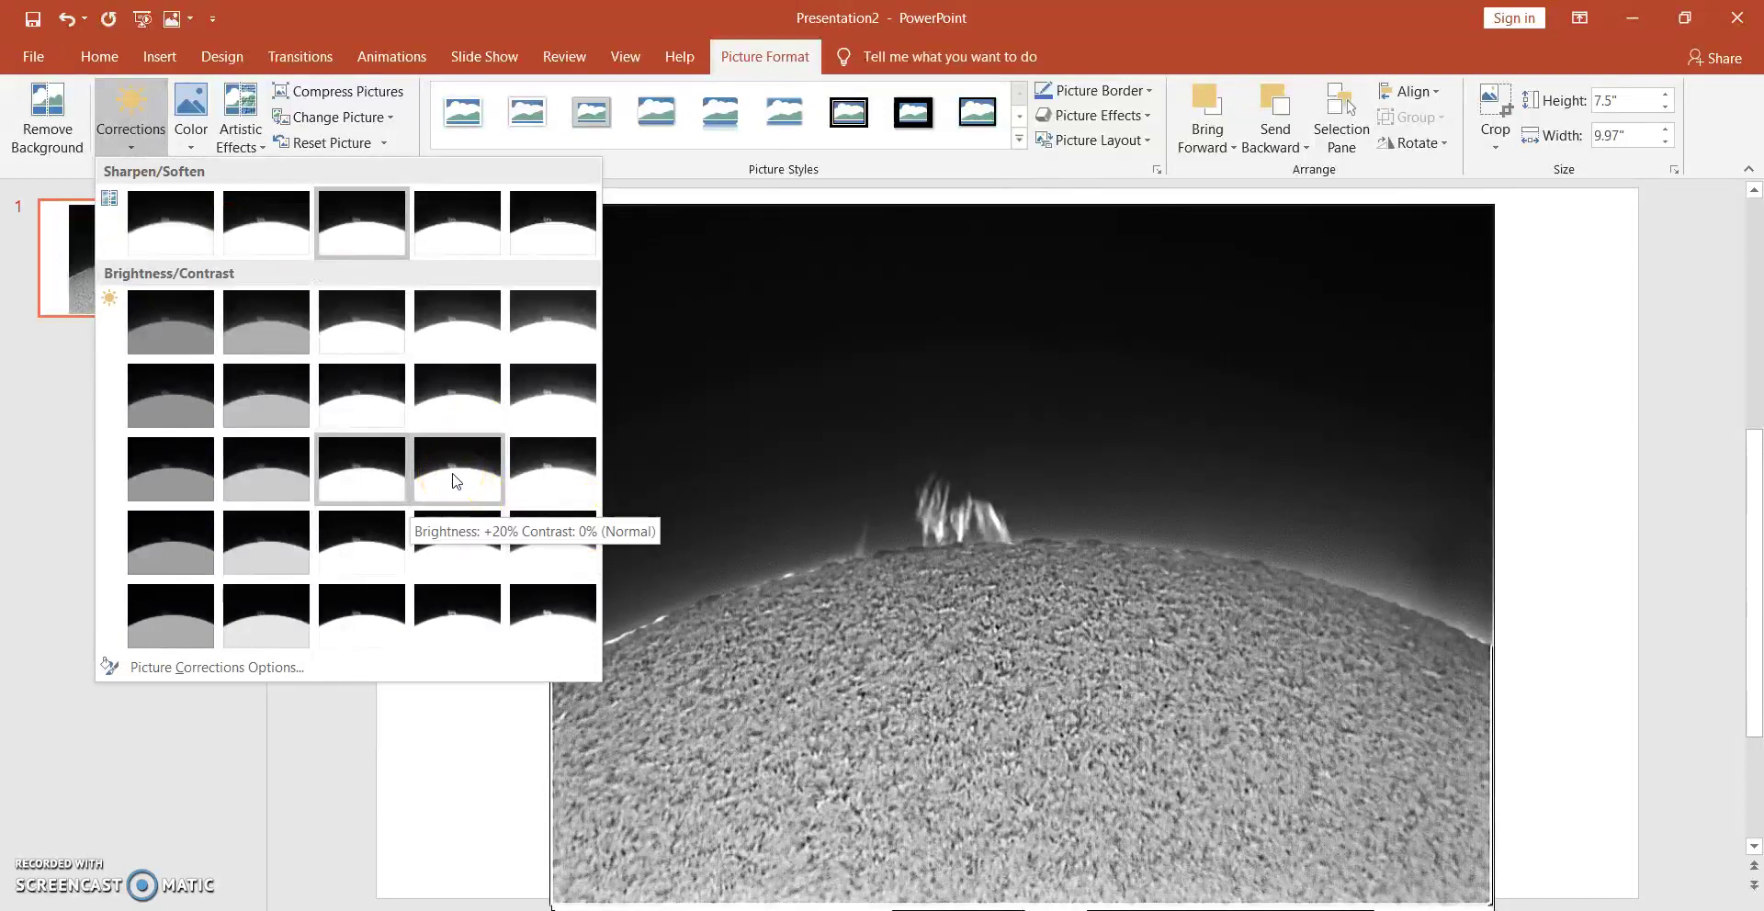
mouse_move(453, 479)
mouse_down()
mouse_move(367, 470)
mouse_move(441, 480)
mouse_up()
click(418, 470)
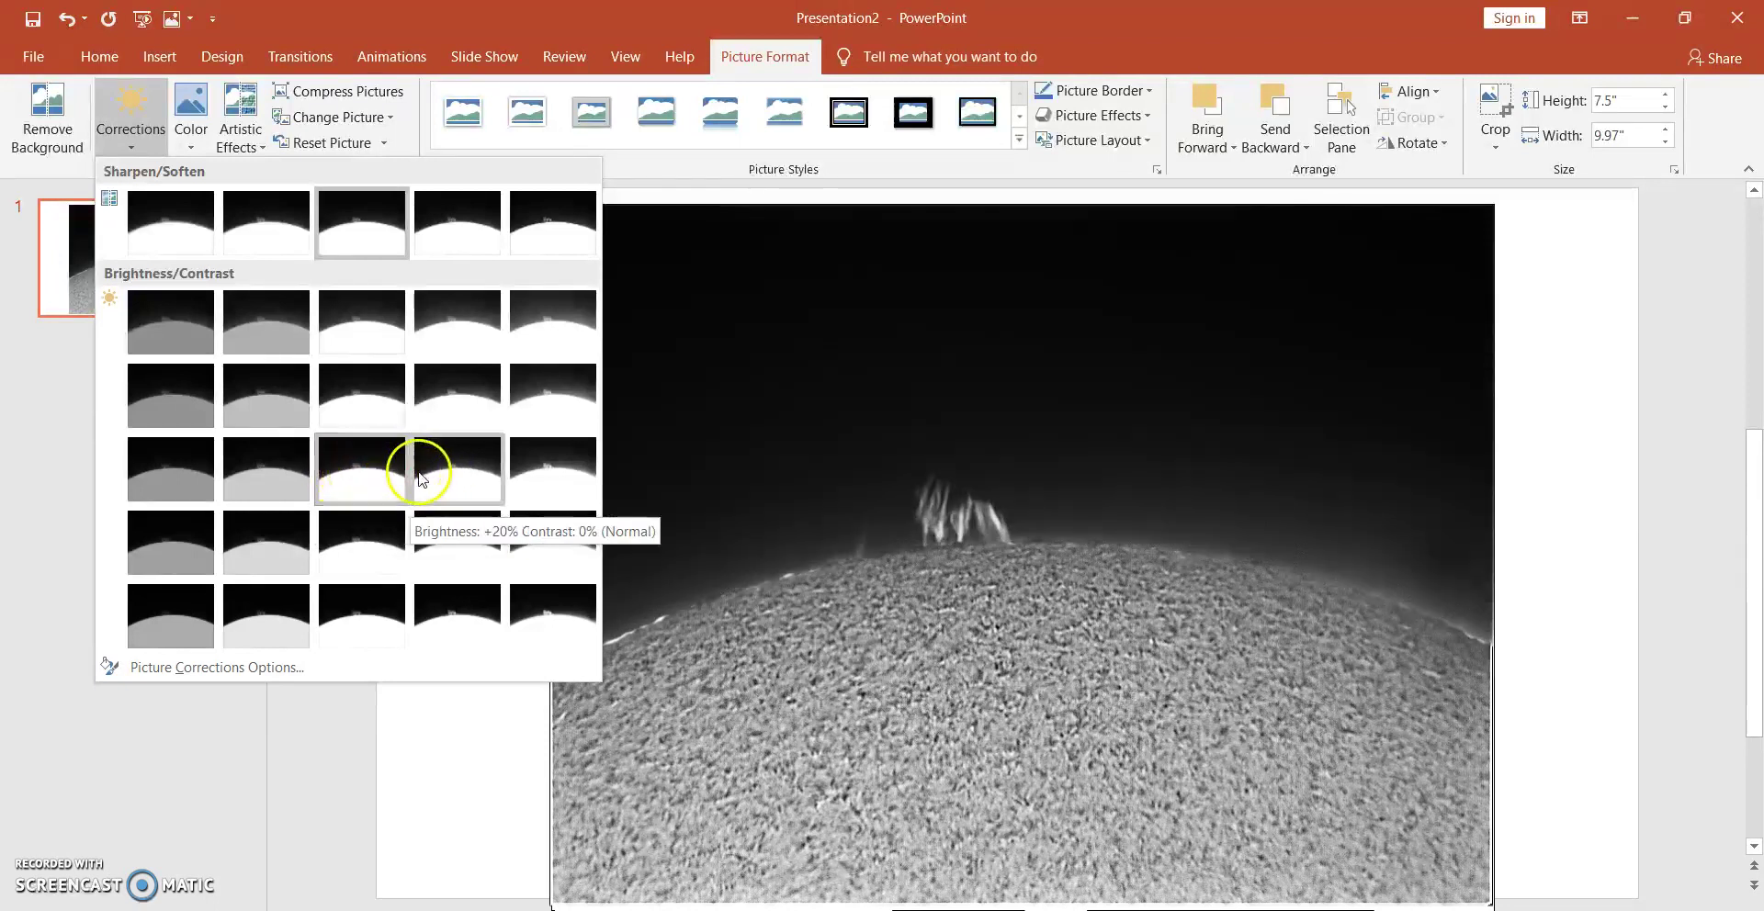
click(432, 478)
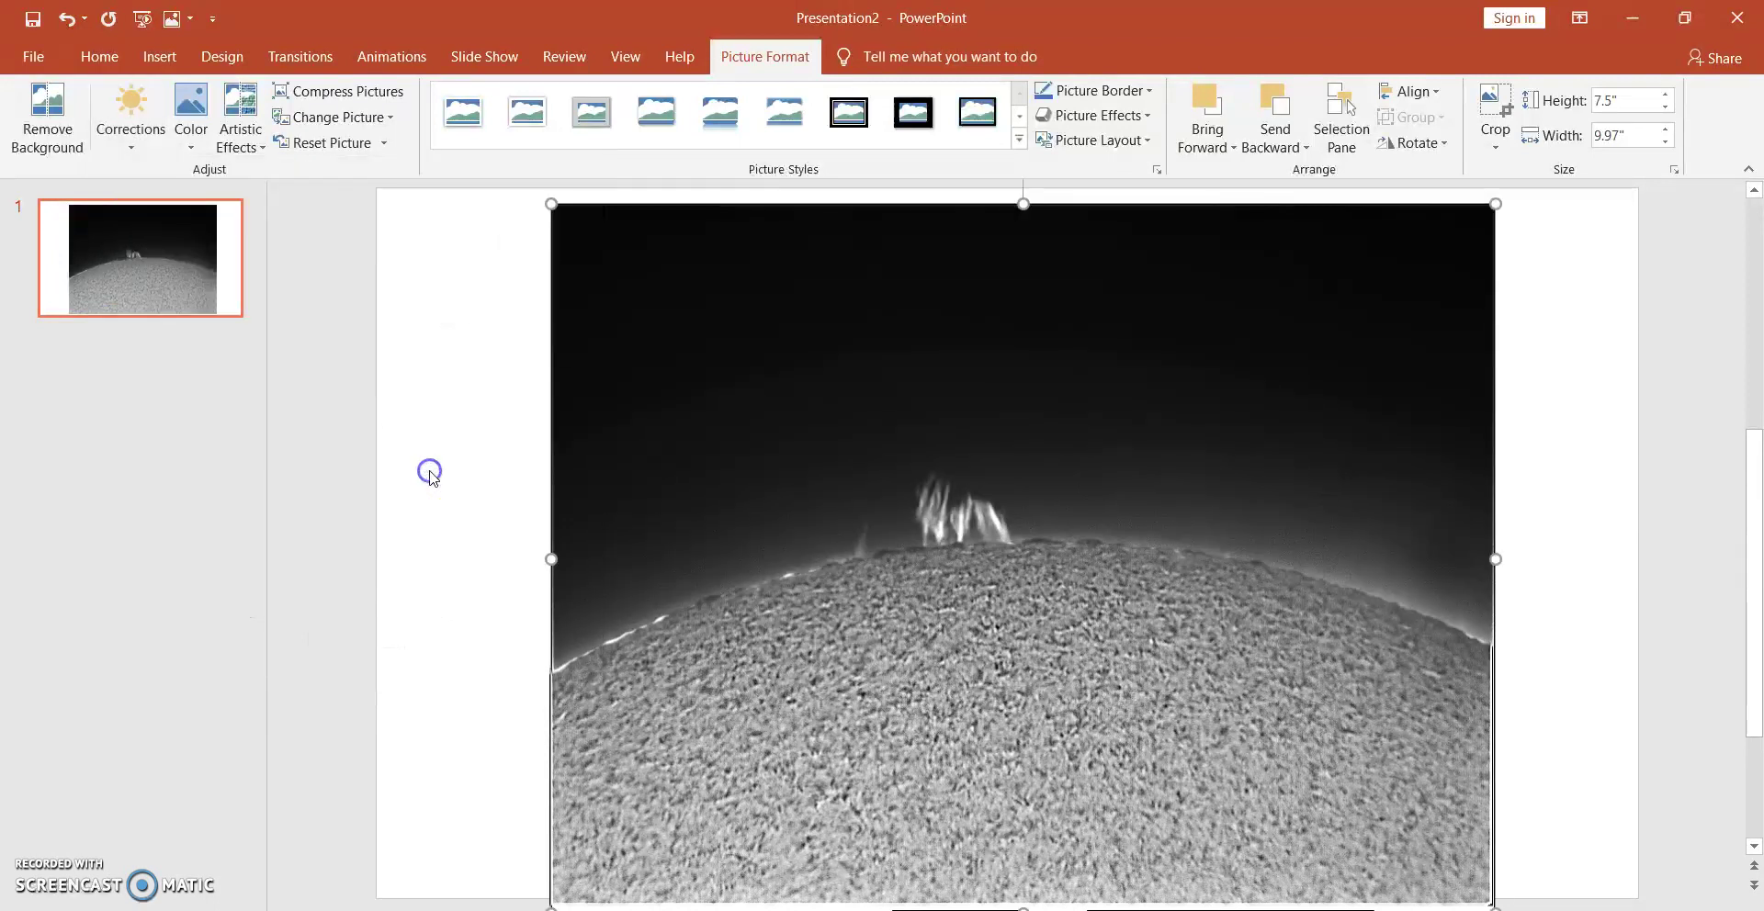
click(131, 115)
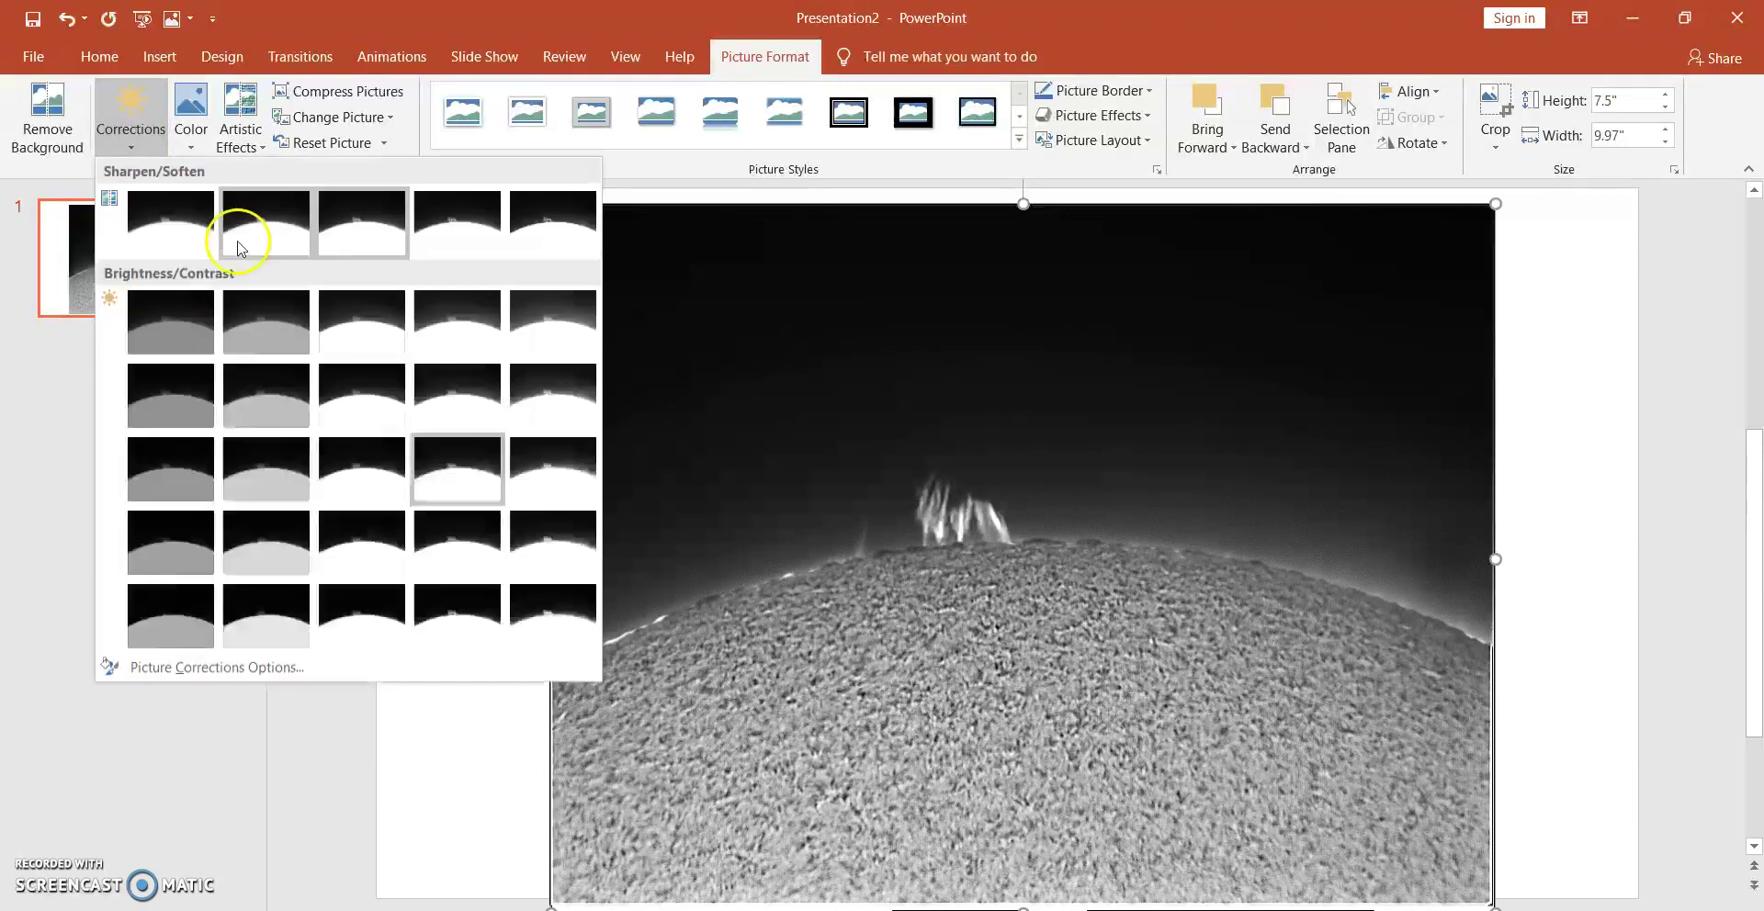
click(457, 229)
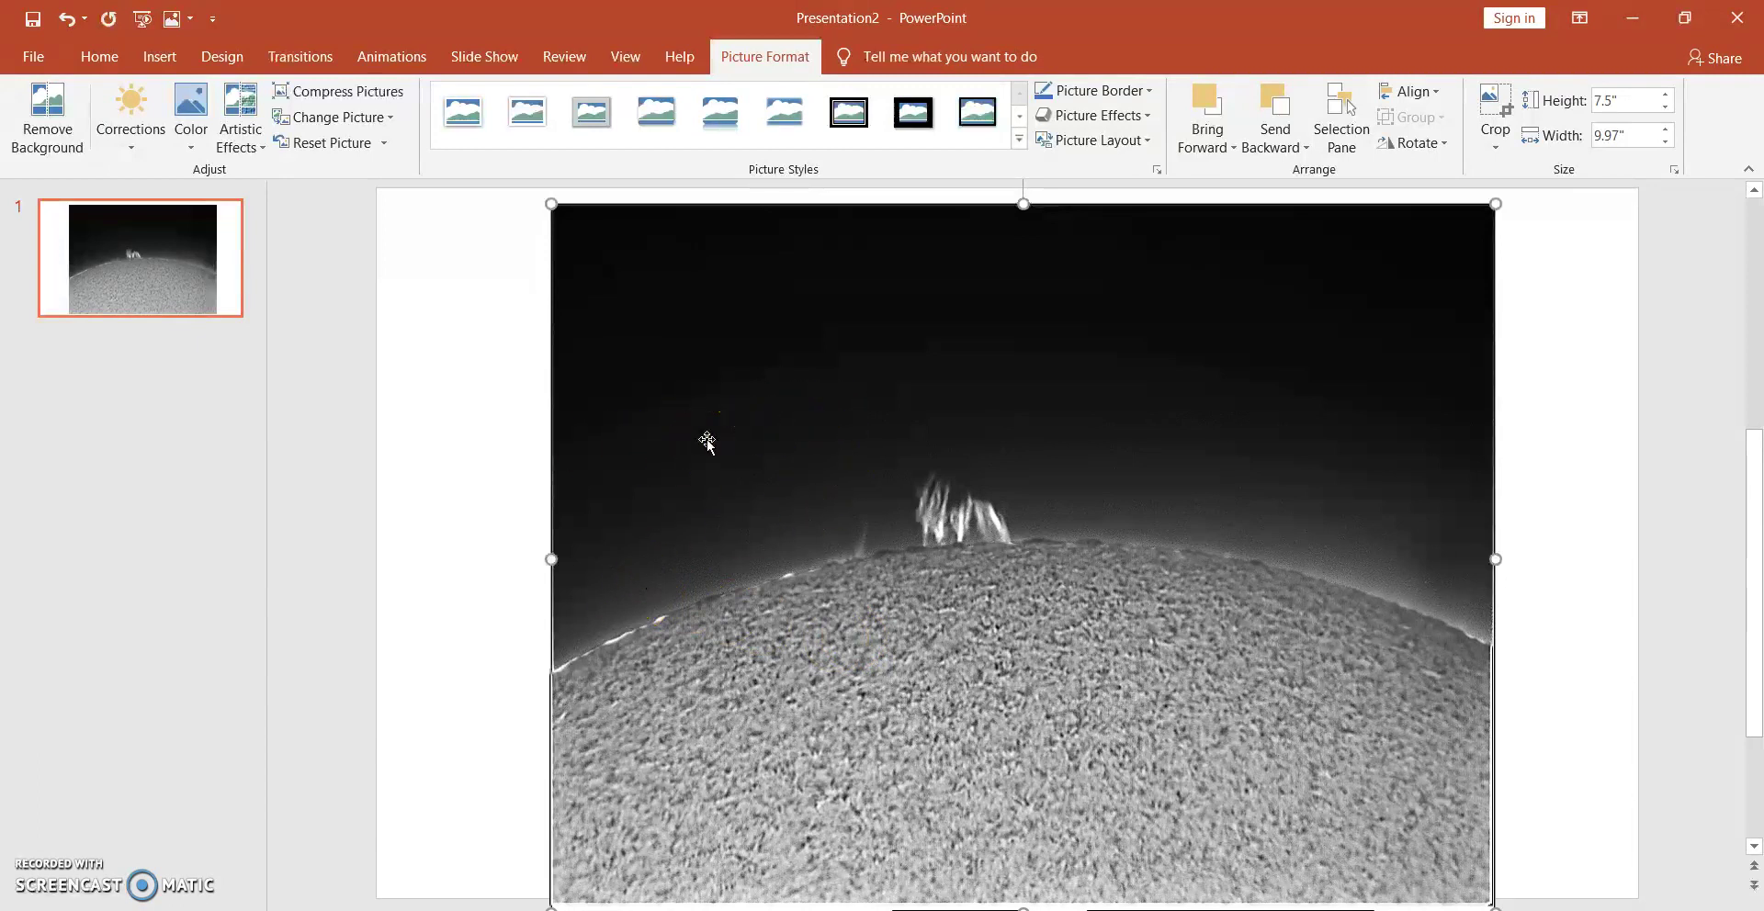
- Select both solar pictures and group them into one 7.5" by 9.99" object
key(ctrl+v)
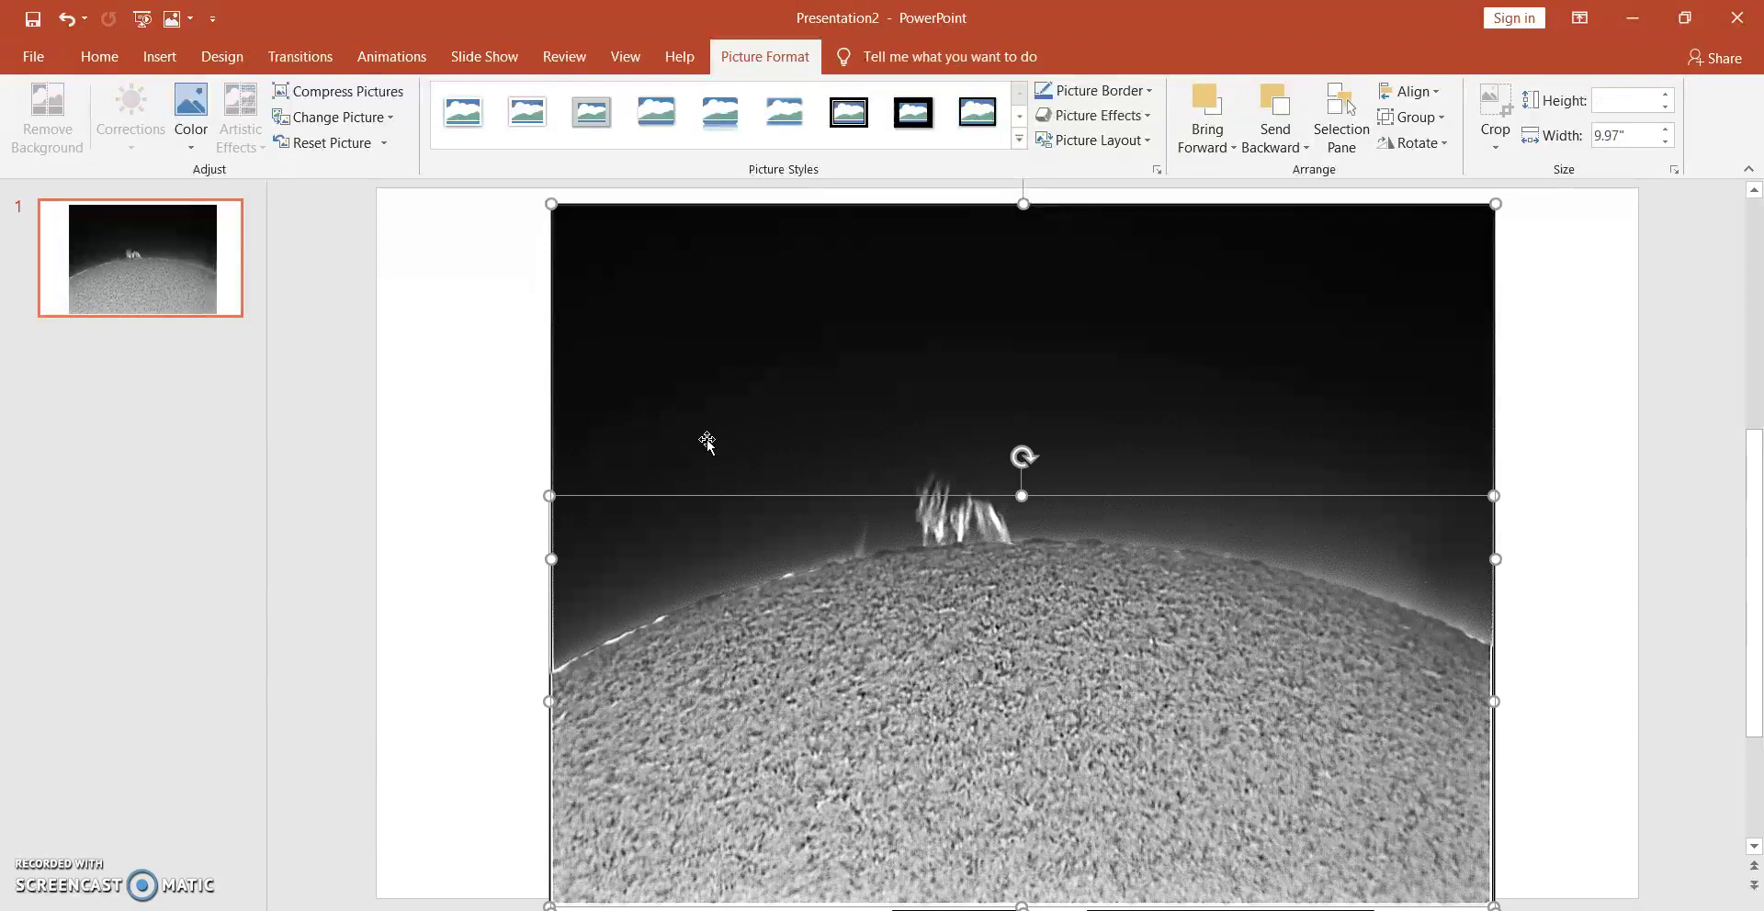
right_click(706, 442)
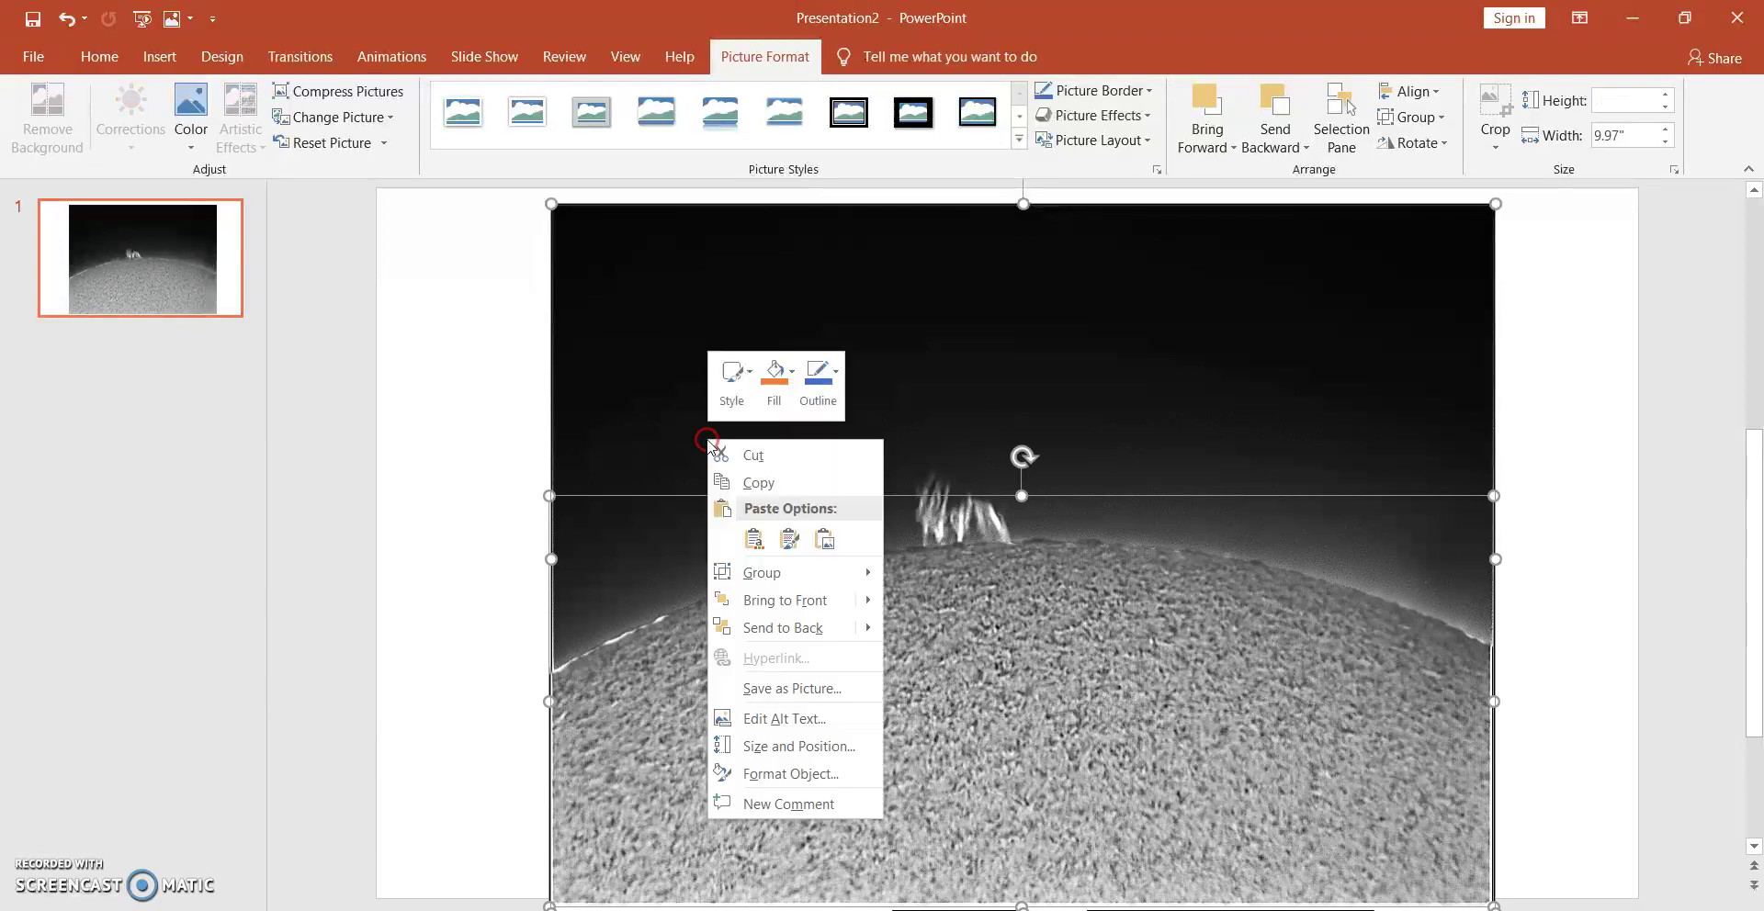
mouse_move(779, 579)
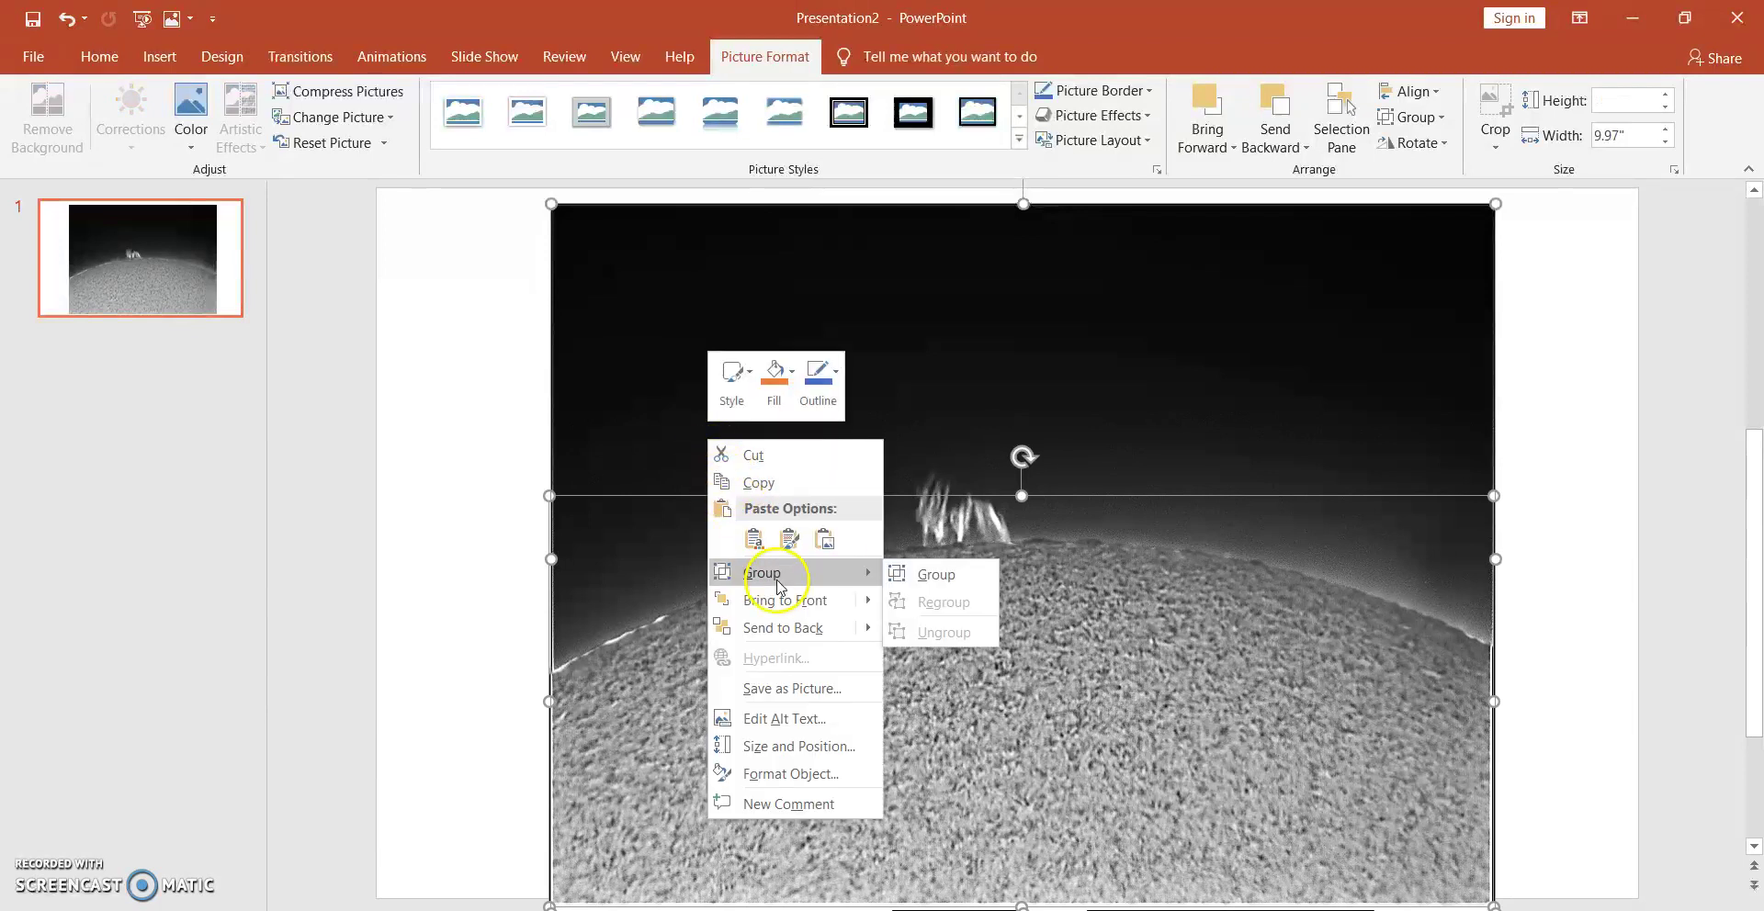
click(934, 574)
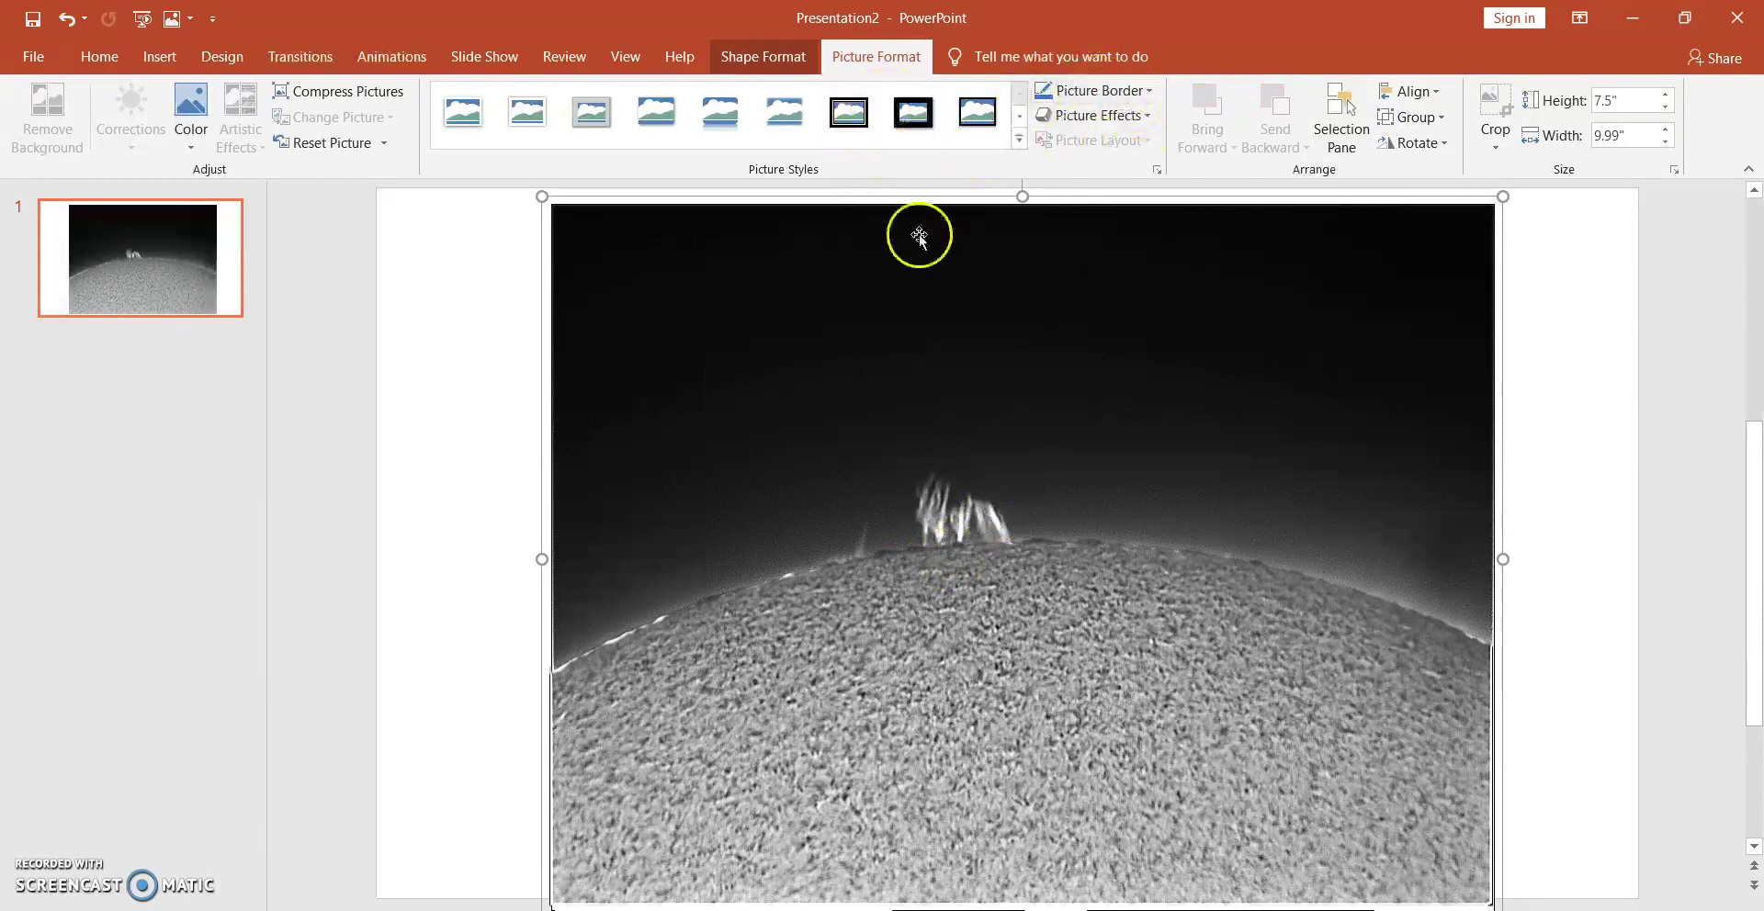
right_click(709, 338)
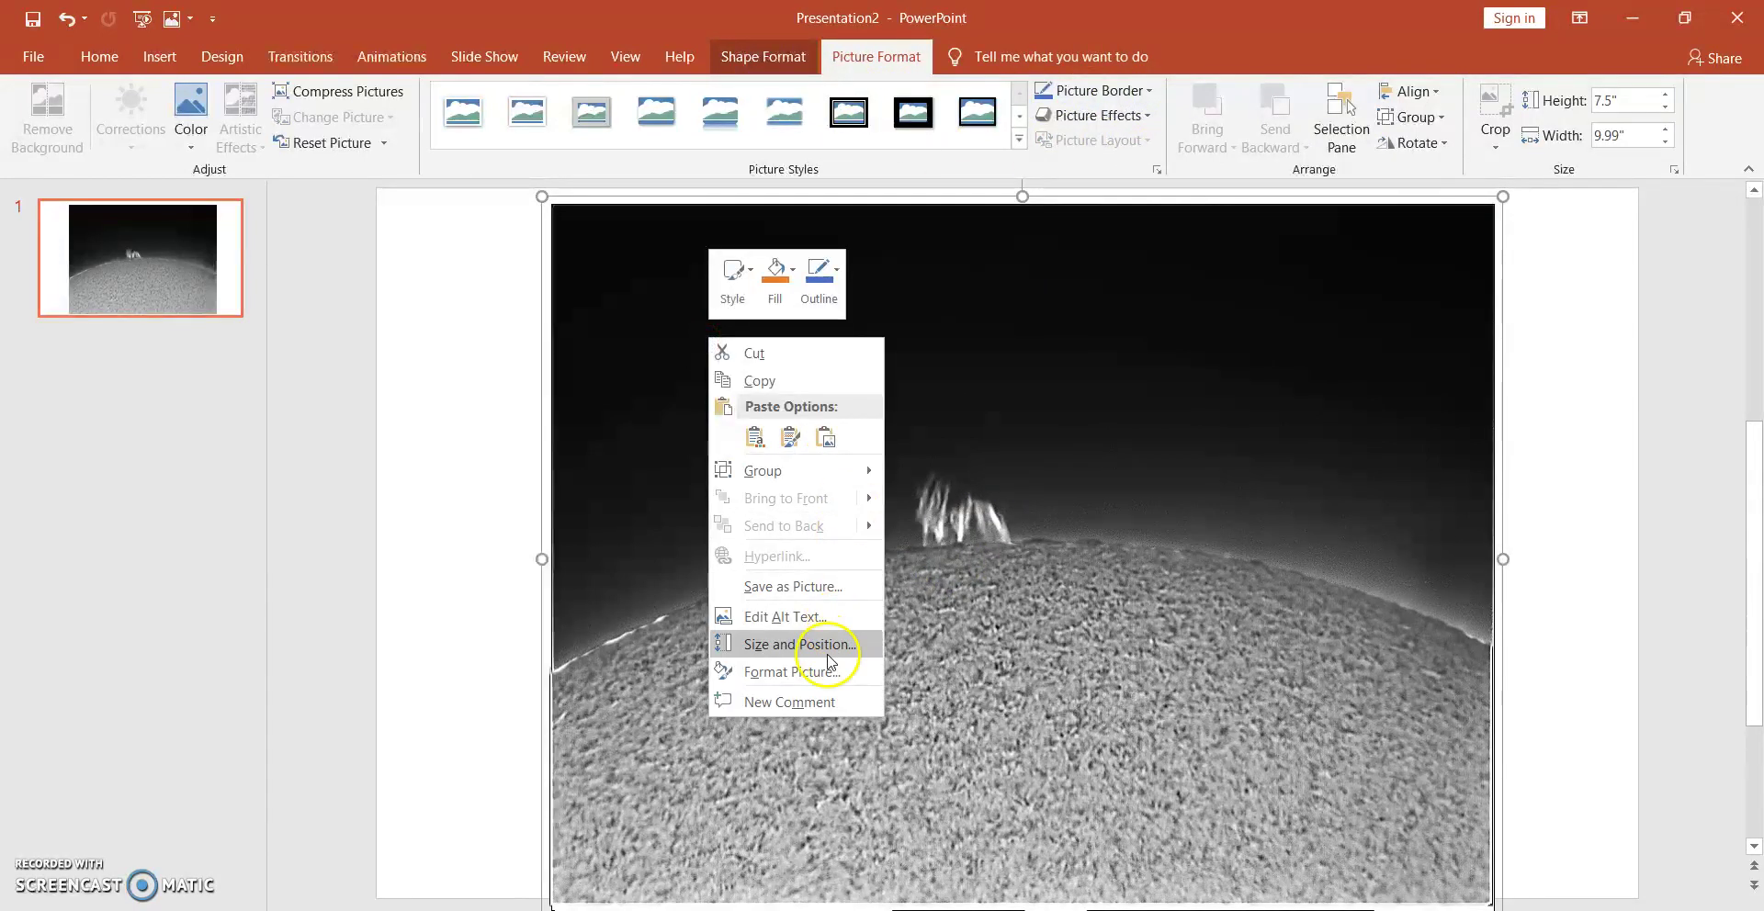
- Save the grouped composite as the PNG 'Sun 20190608' in the Pictures folder
click(823, 588)
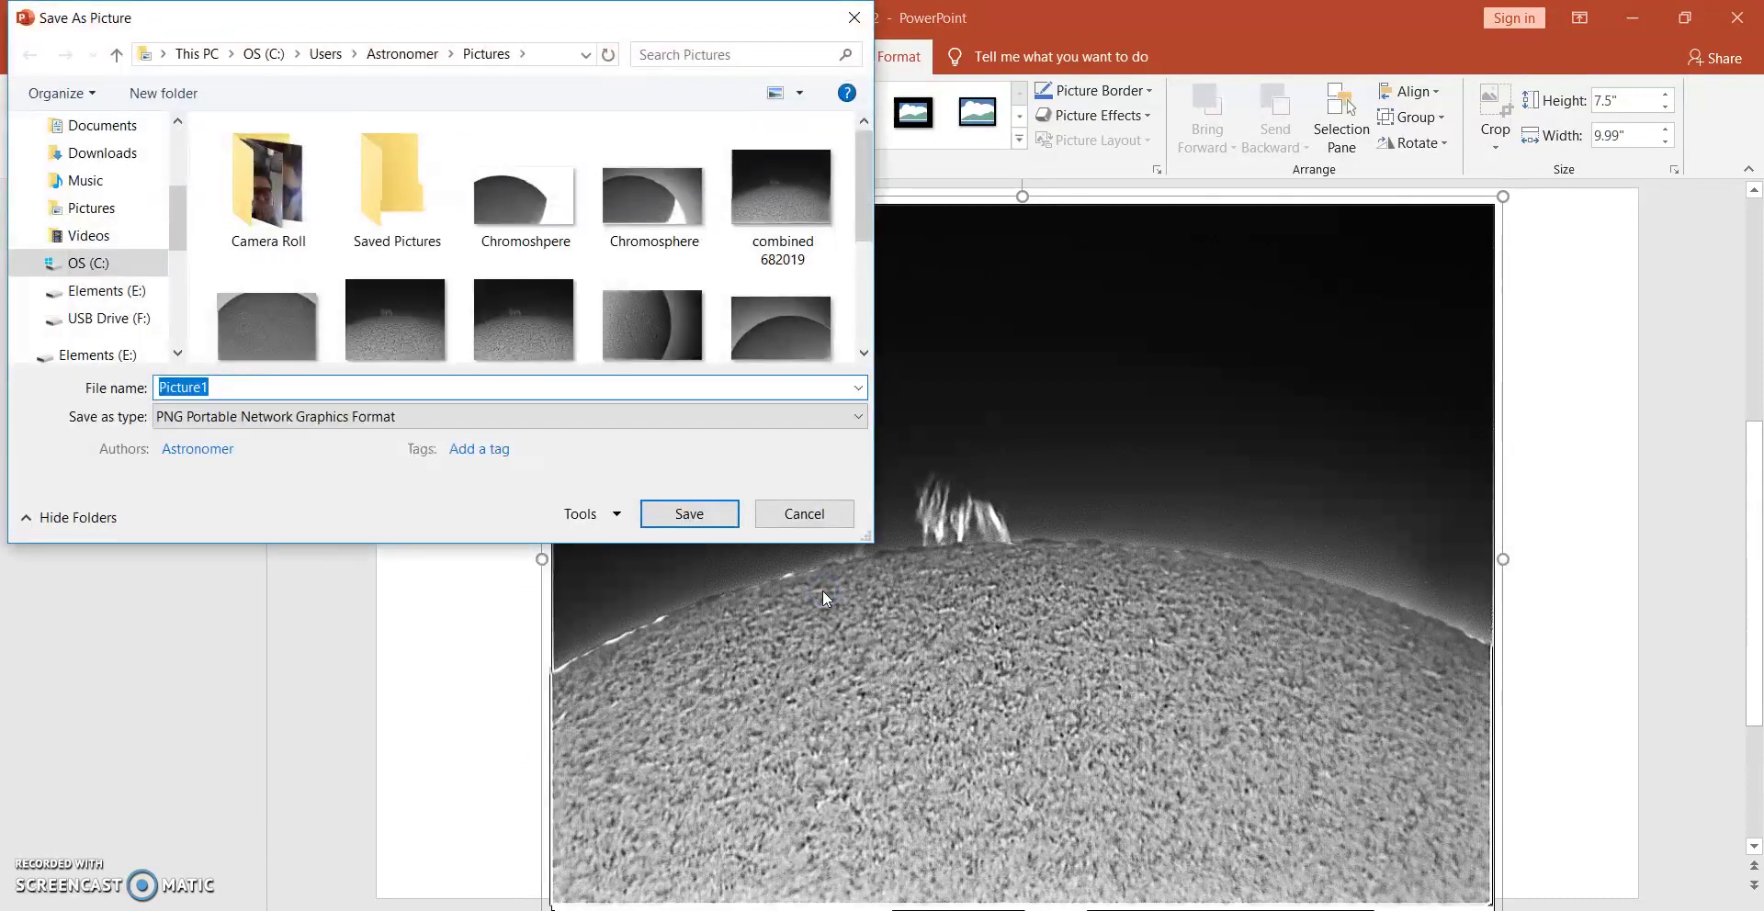
text(Sun )
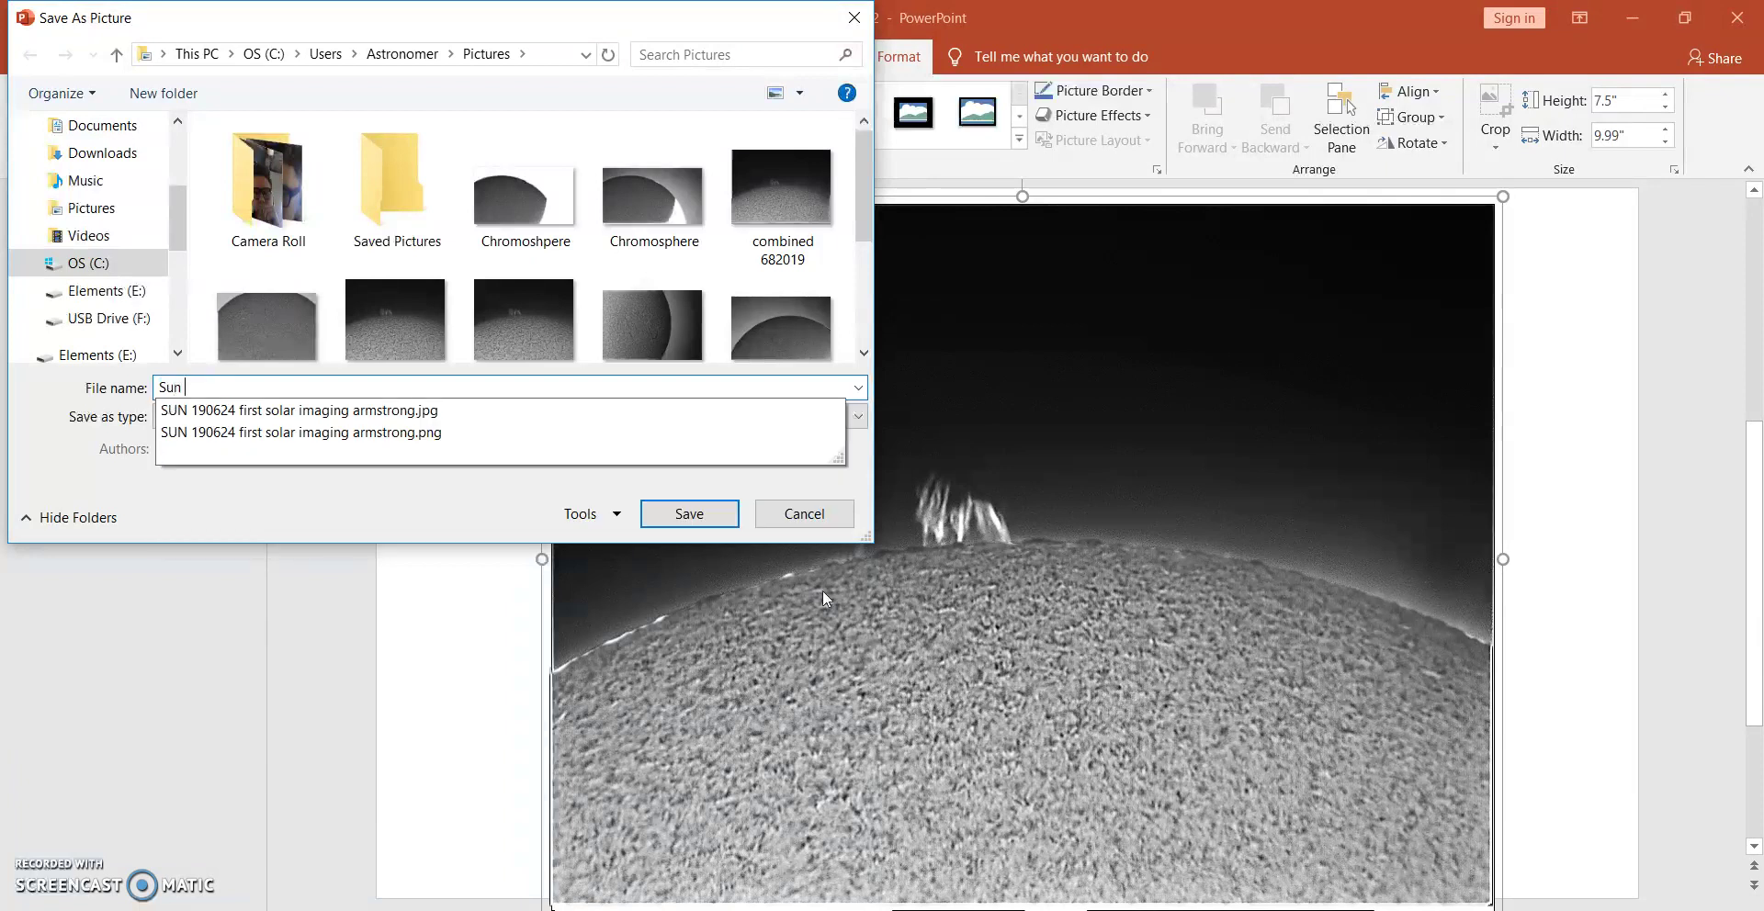
text(20190608)
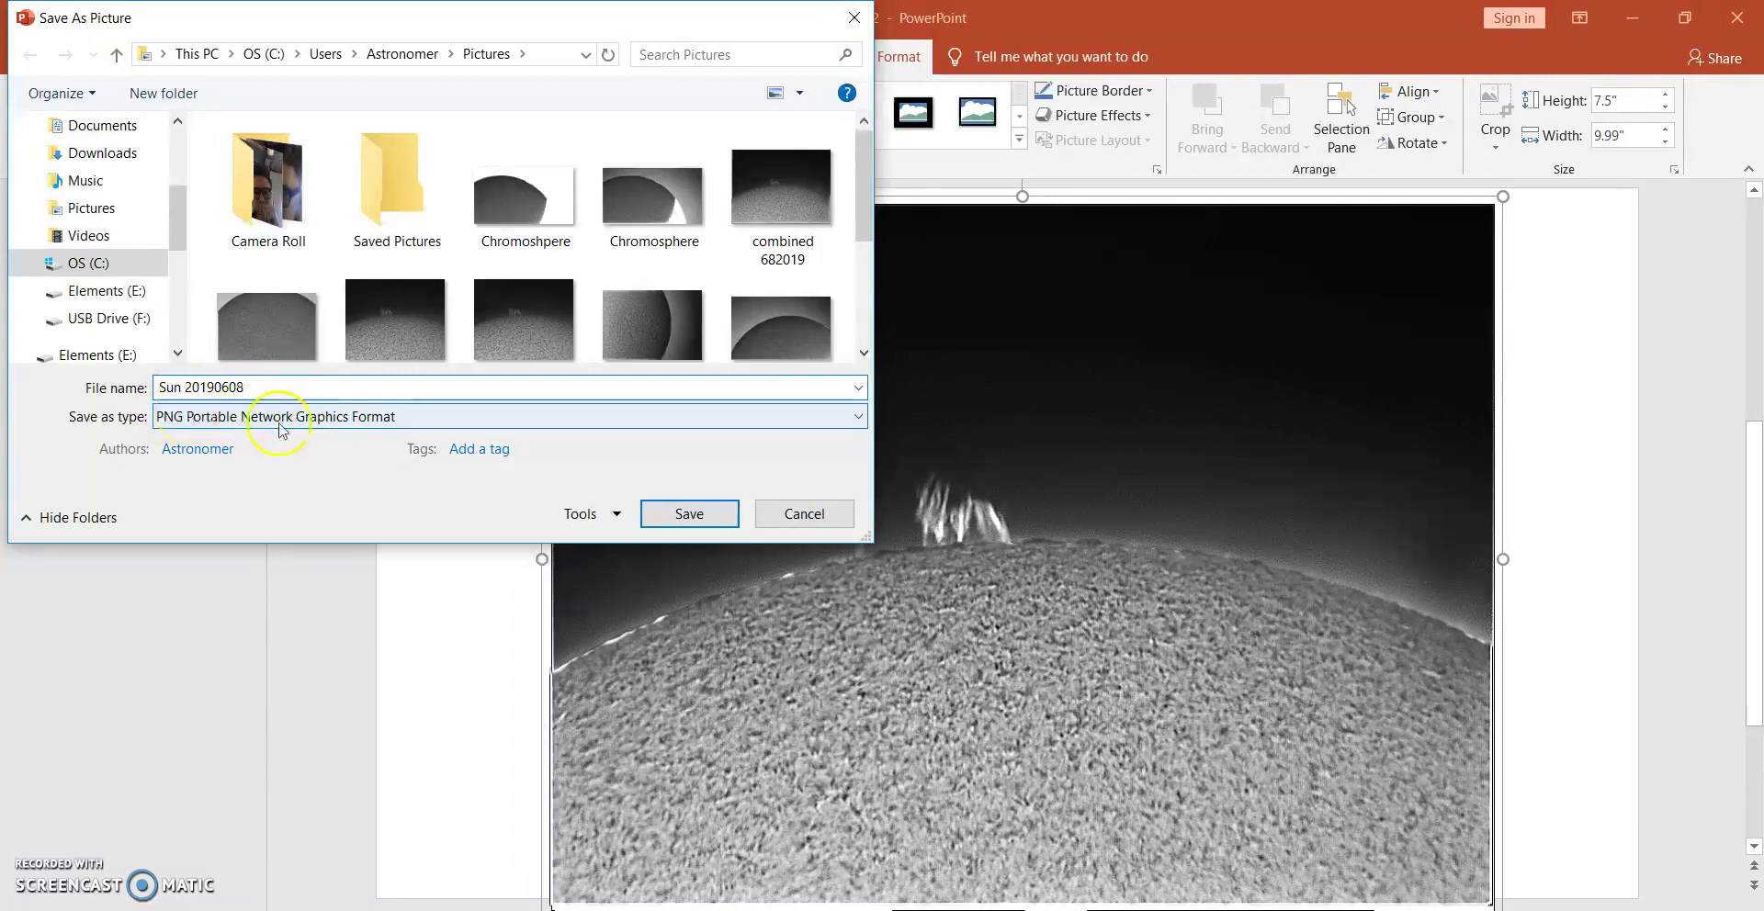
click(689, 514)
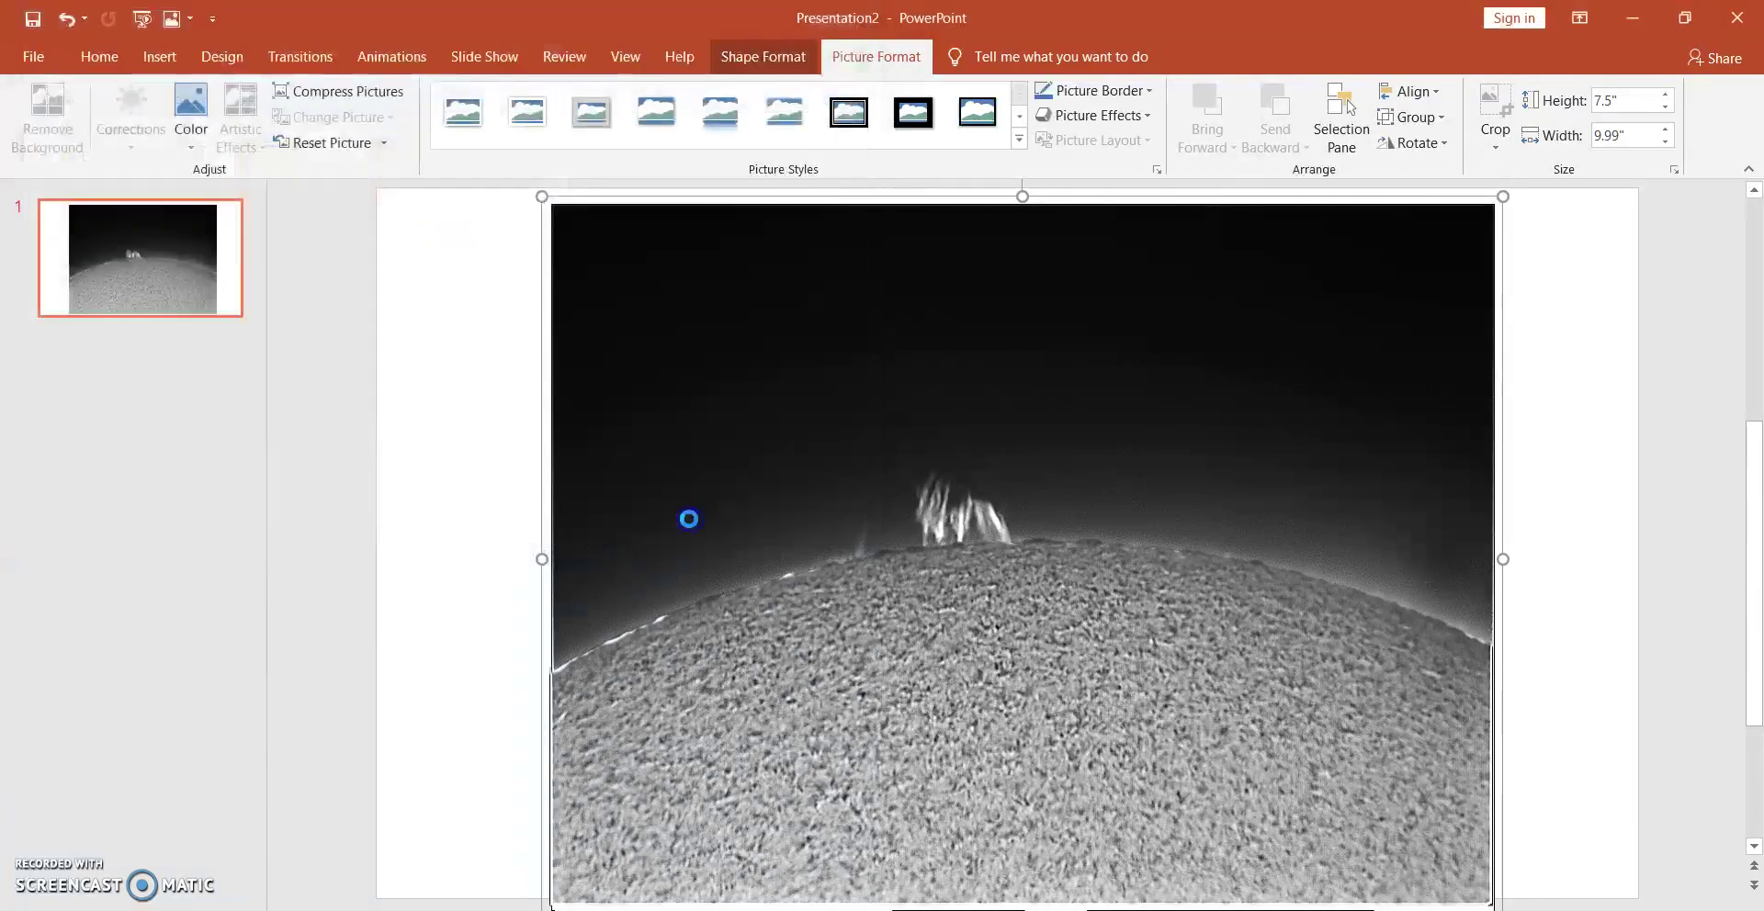